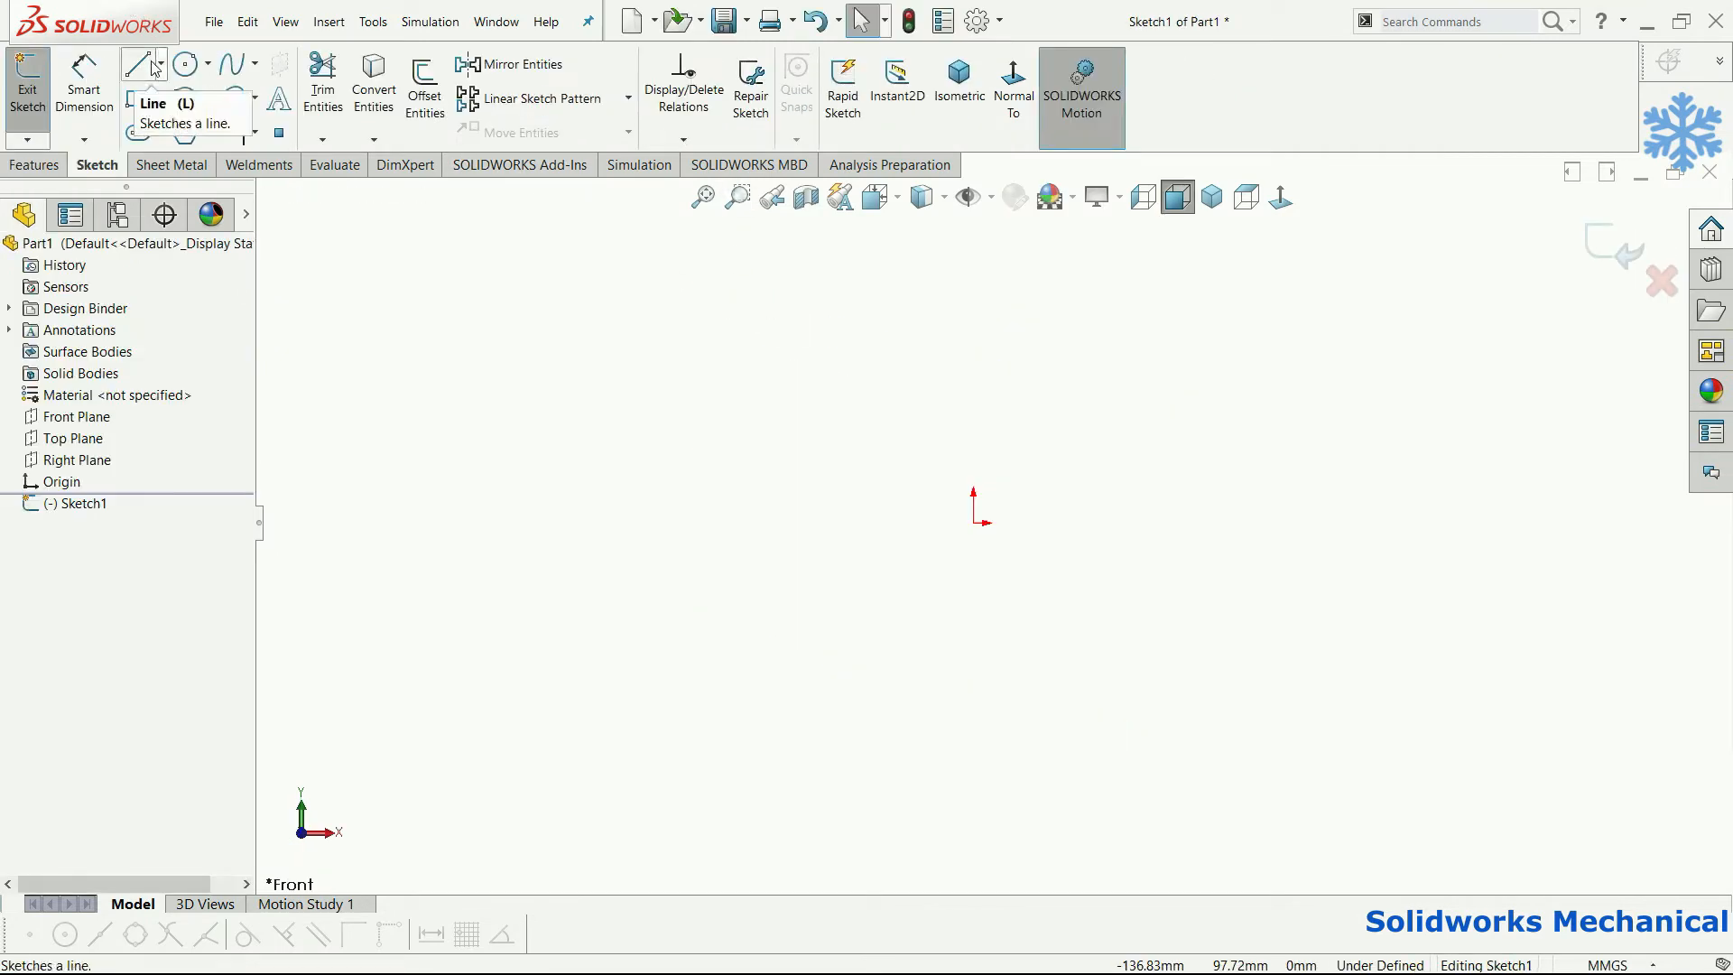
Sketch an open stepped profile from the origin, about 79 mm wide and 52 mm high, with a small raised tab near its far end.
left_click(140, 65)
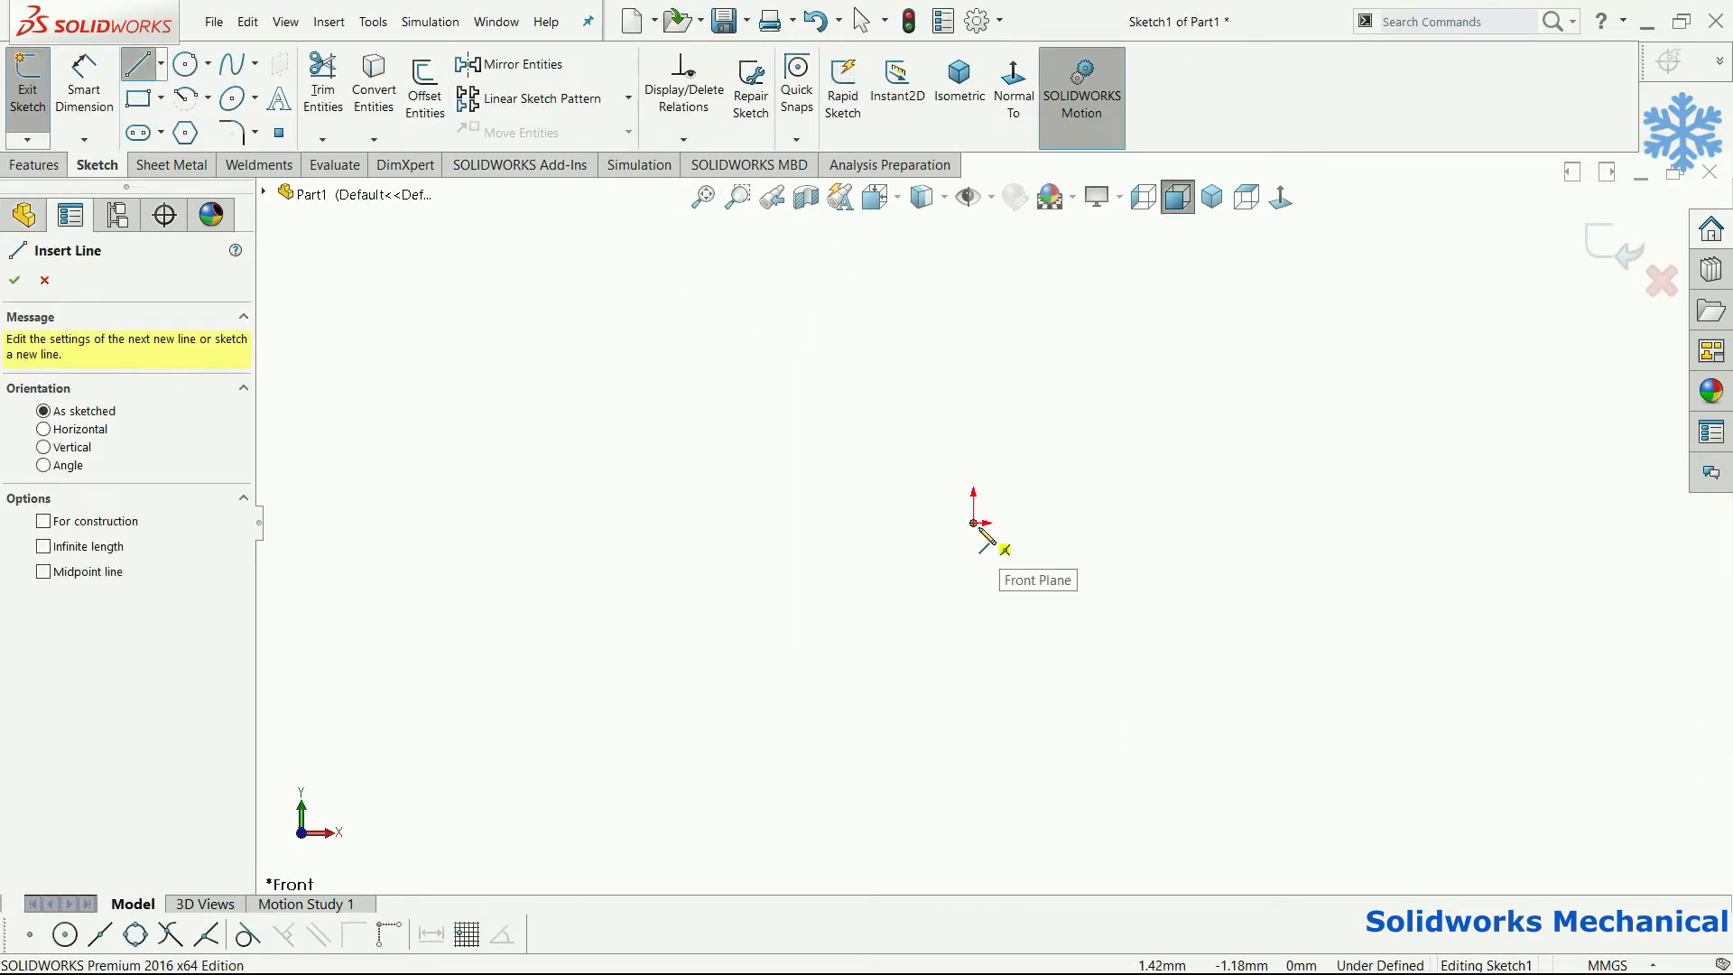
left_click(974, 522)
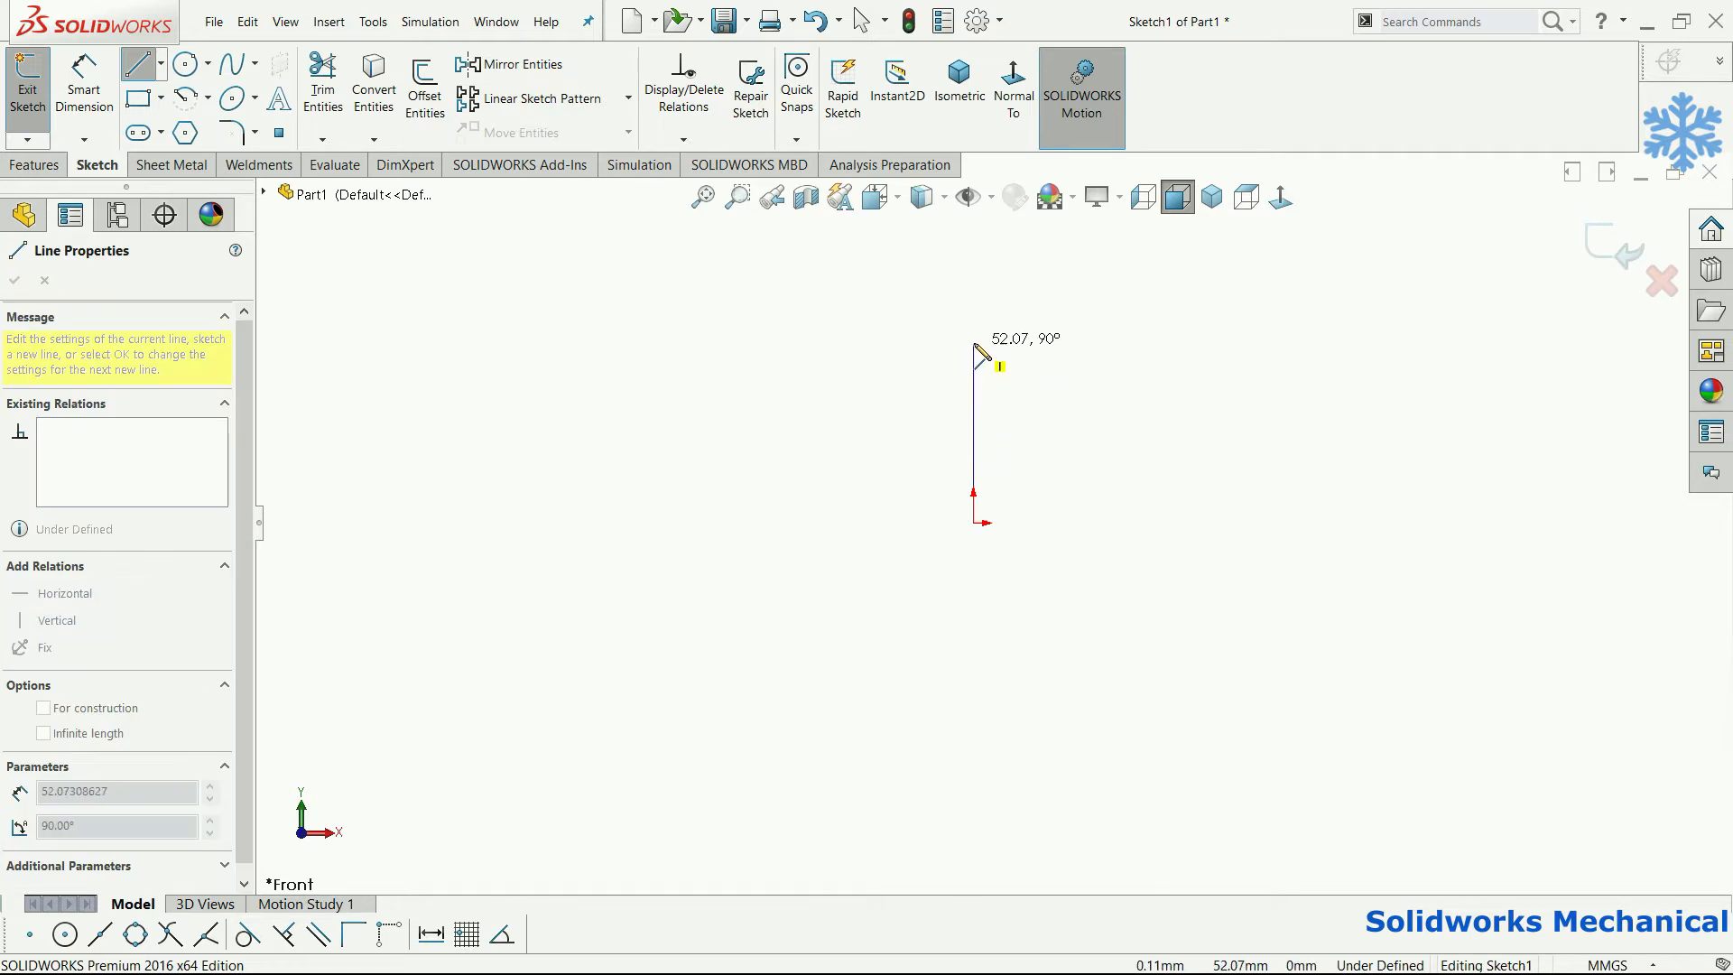
left_click(1156, 342)
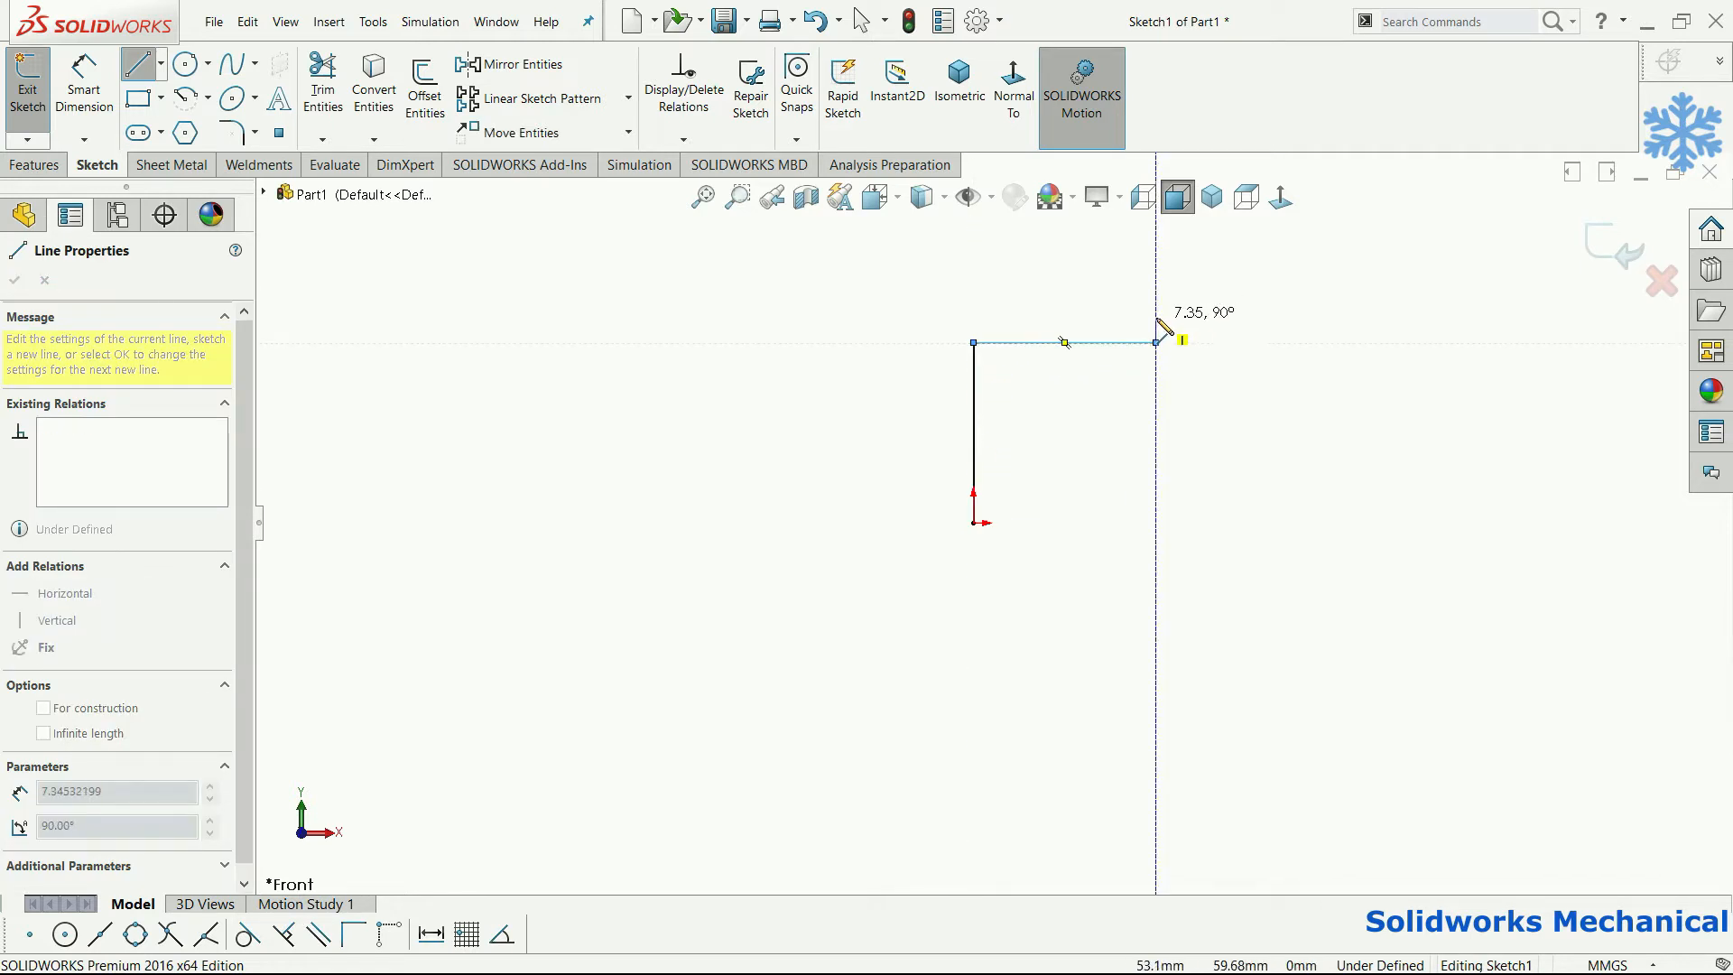
left_click(1156, 320)
left_click(1203, 319)
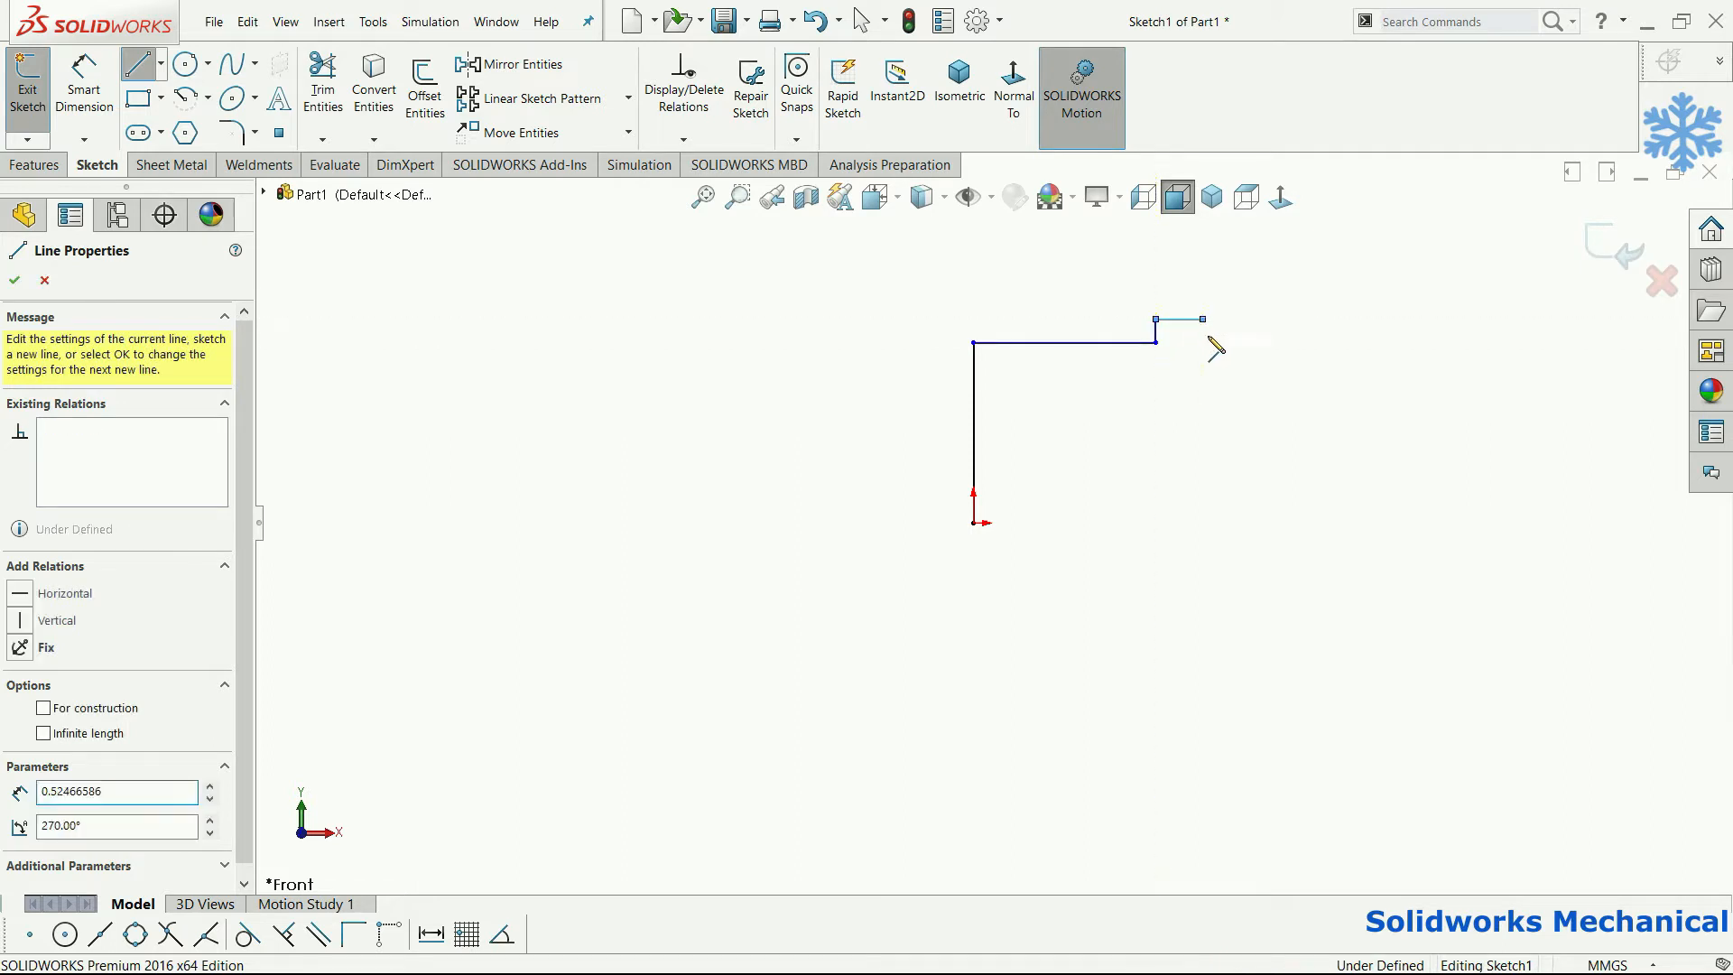
left_click(1203, 342)
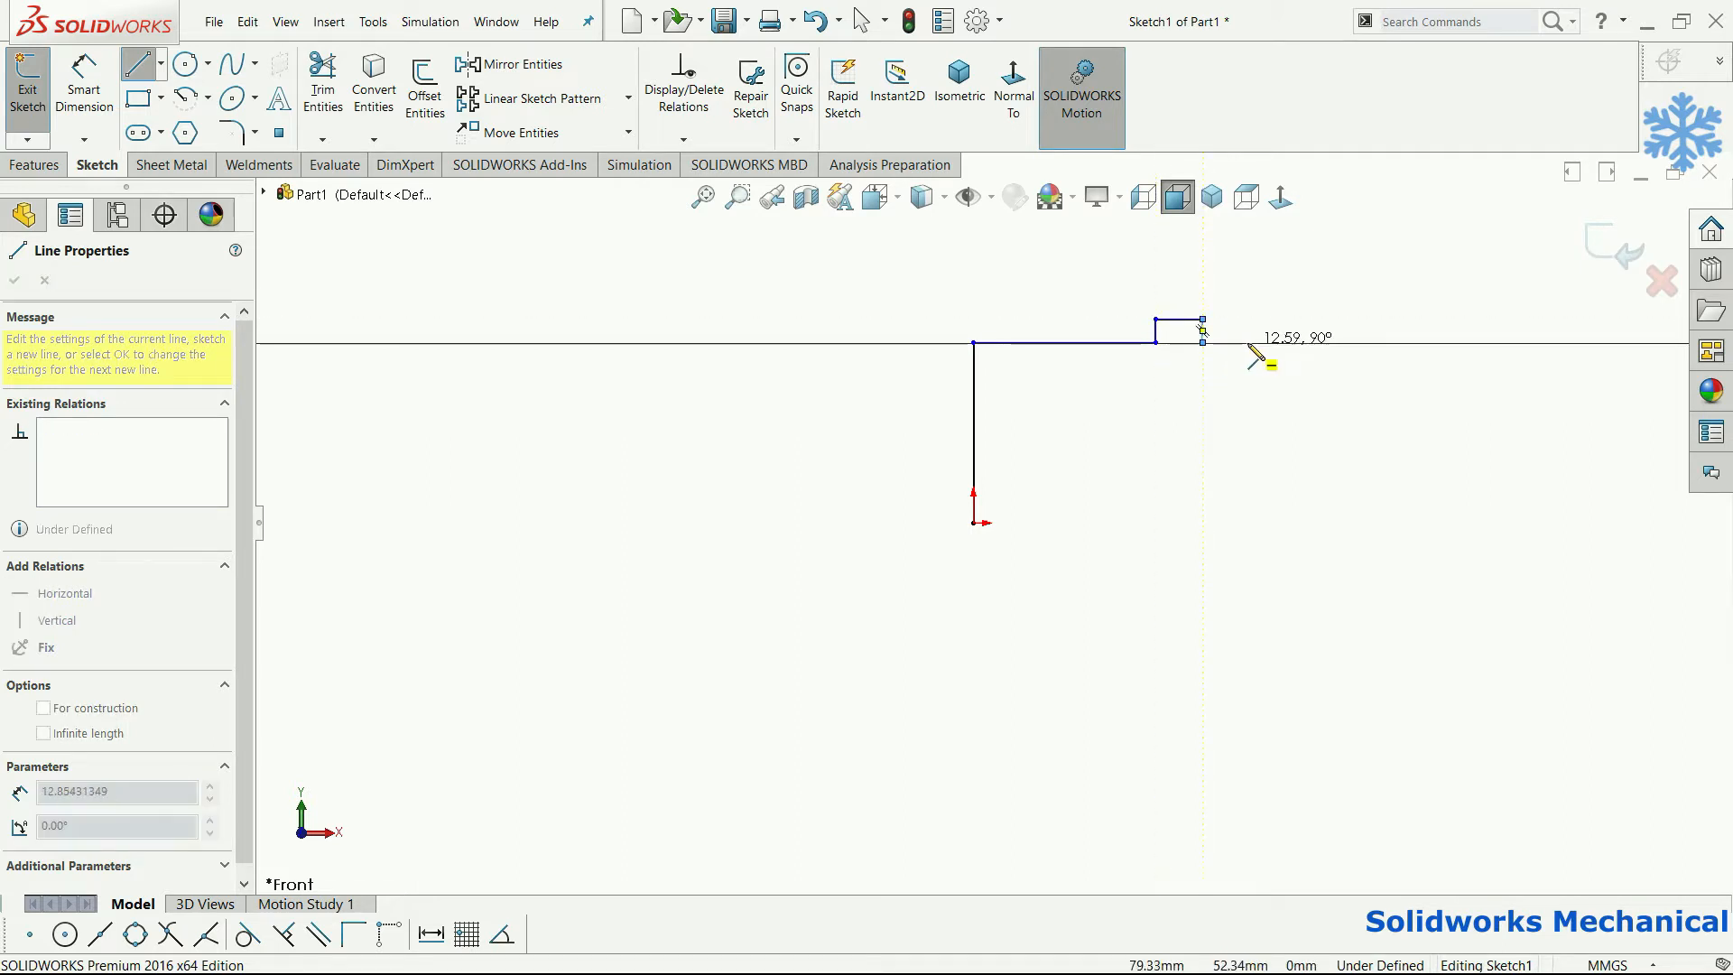
left_click(1249, 524)
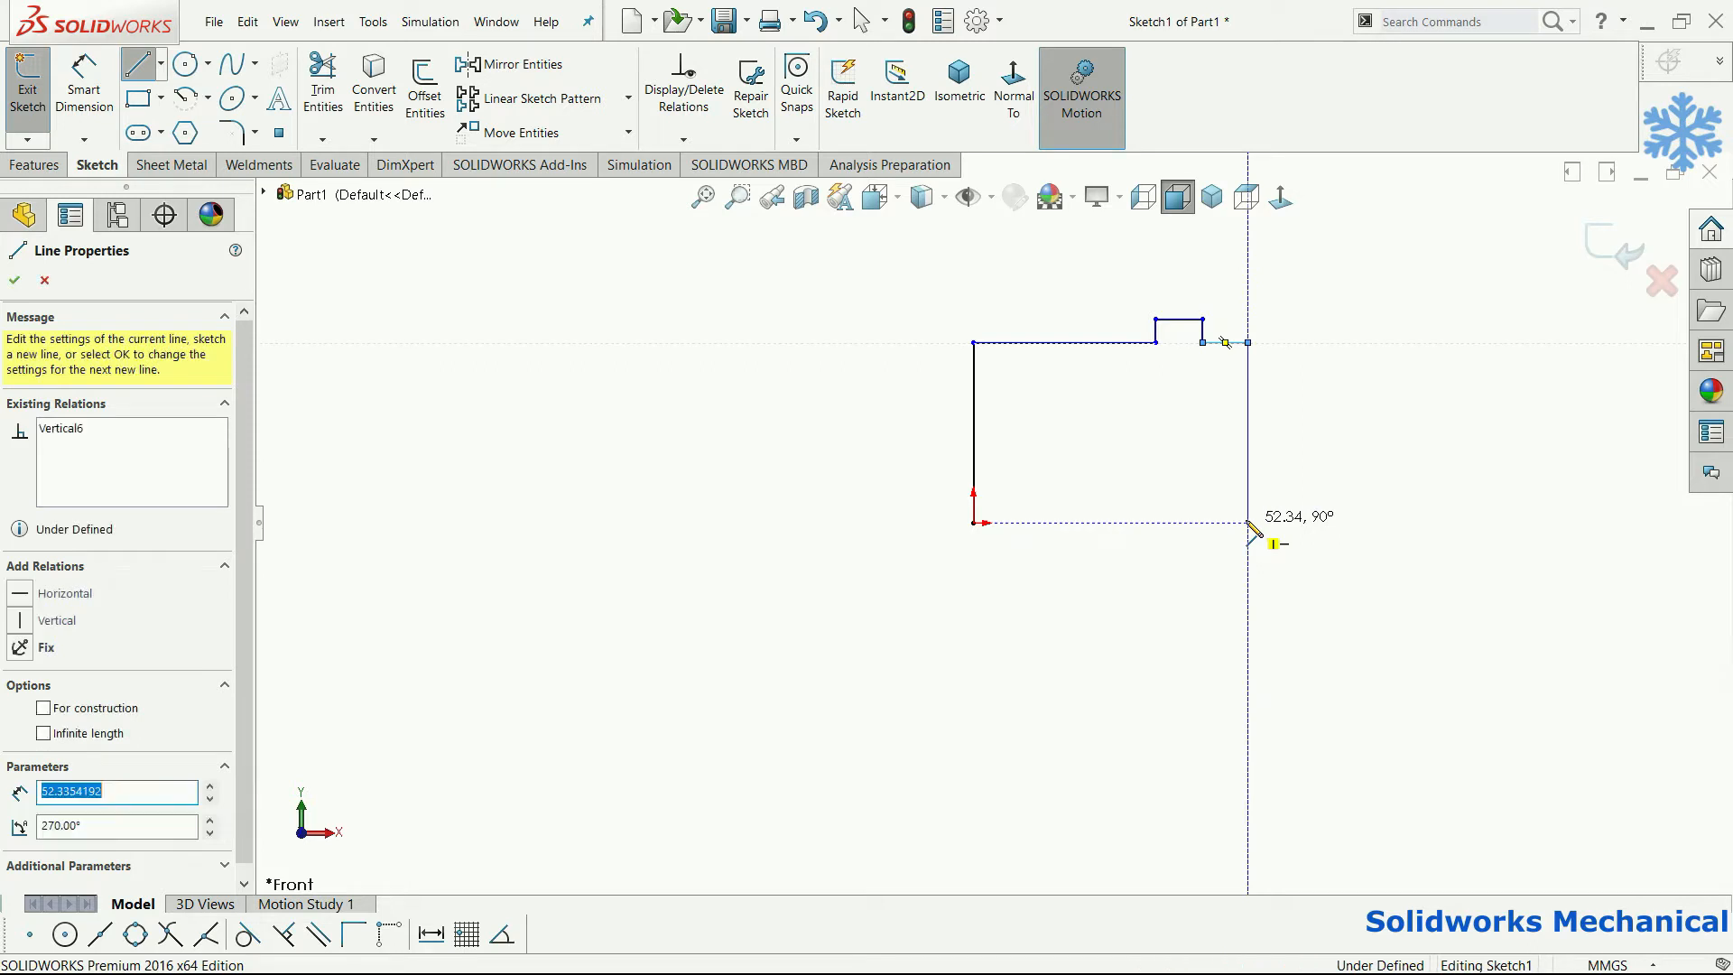
key("Escape")
Draw a horizontal centerline from the origin to the lower end of the profile's far vertical edge.
left_click(161, 64)
left_click(181, 95)
left_click(974, 523)
left_click(1249, 523)
key("f")
key("Escape")
Dimension the vertical edge at the origin to 50 mm and the tab's top edge to 60 mm from the centerline.
left_click(90, 90)
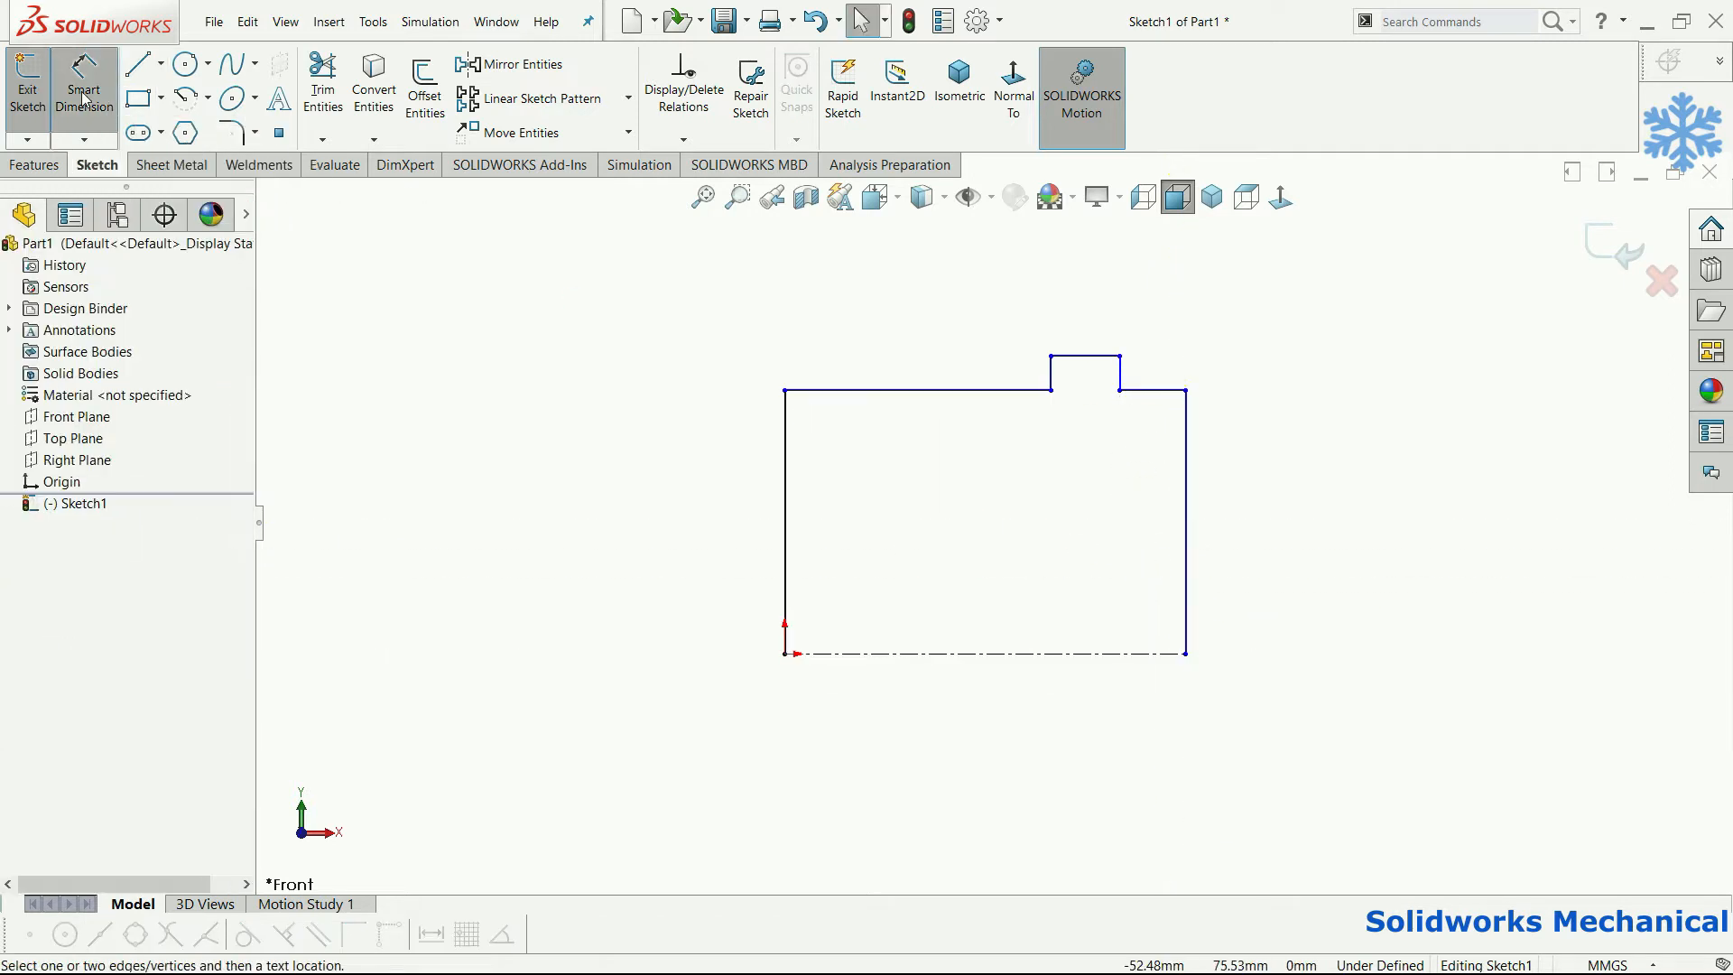
left_click(785, 540)
left_click(668, 542)
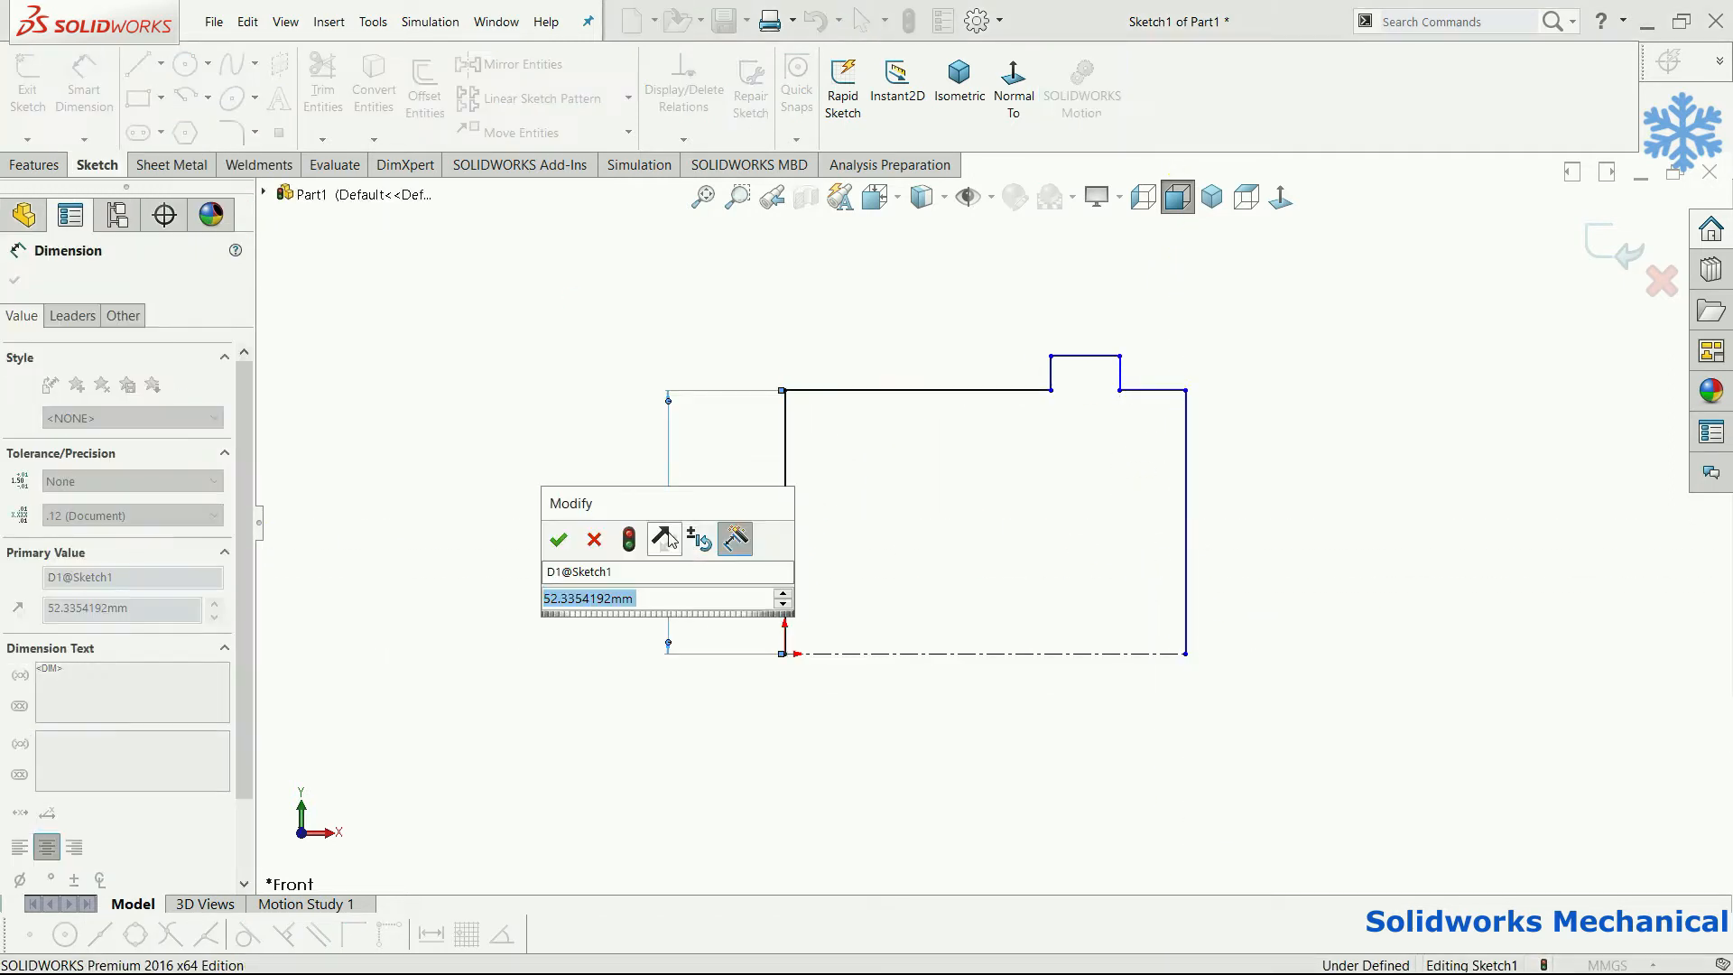
key("Return")
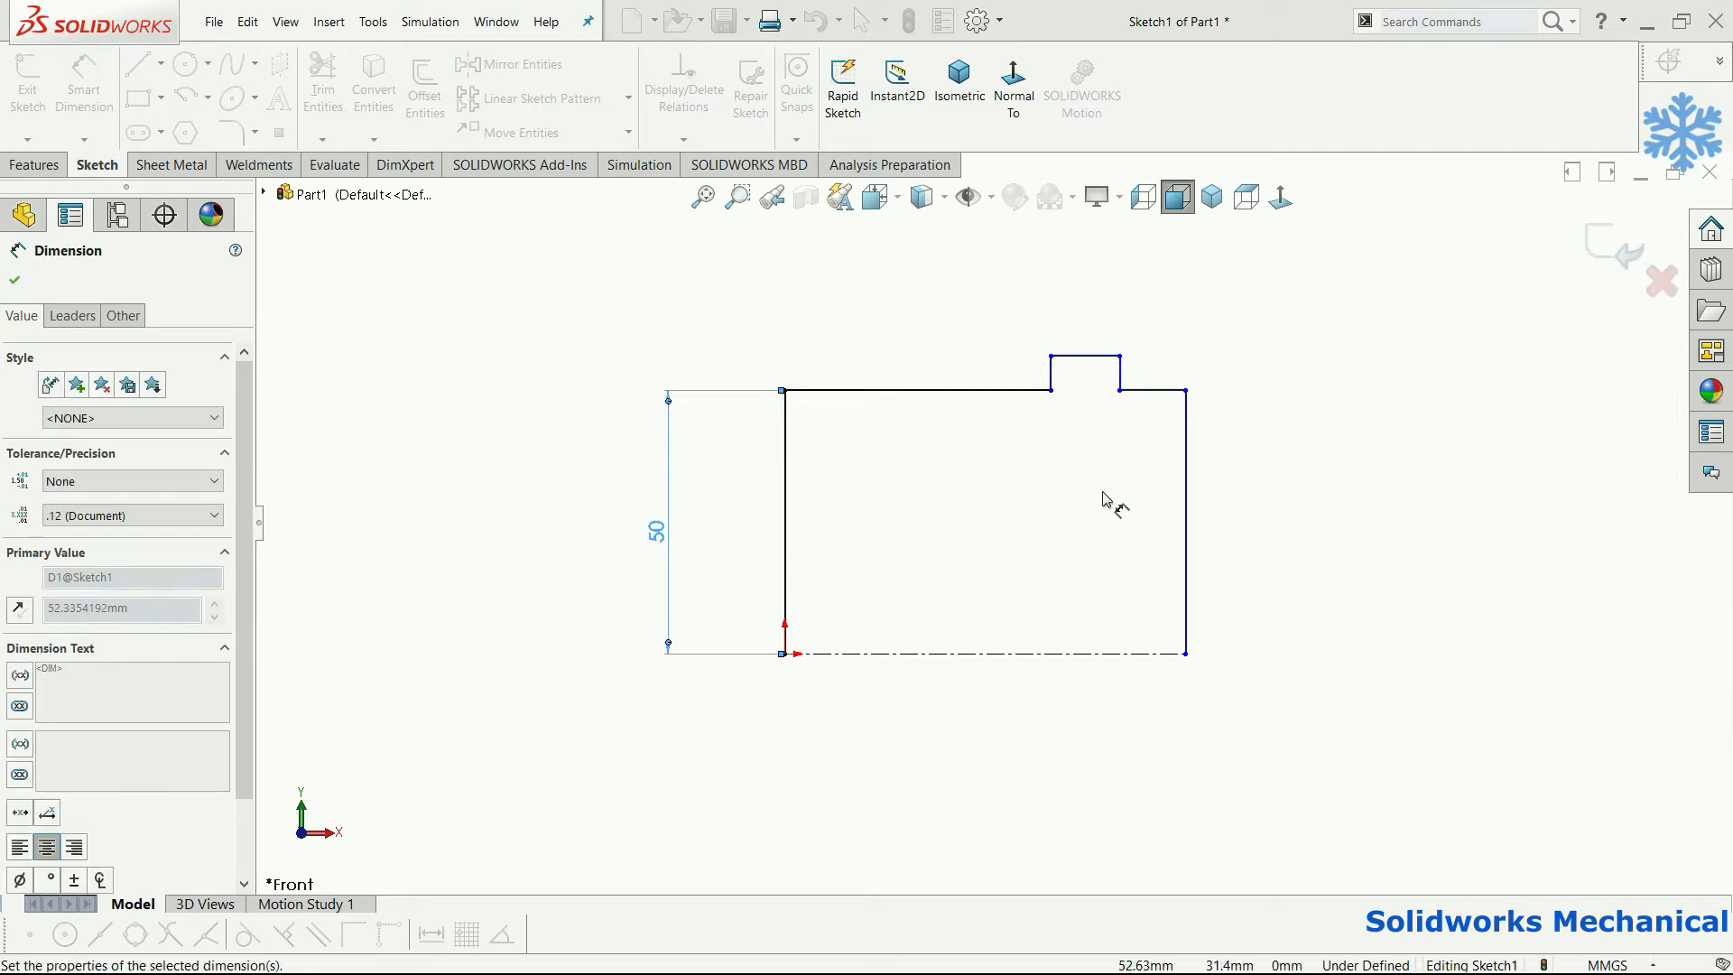
left_click(1086, 356)
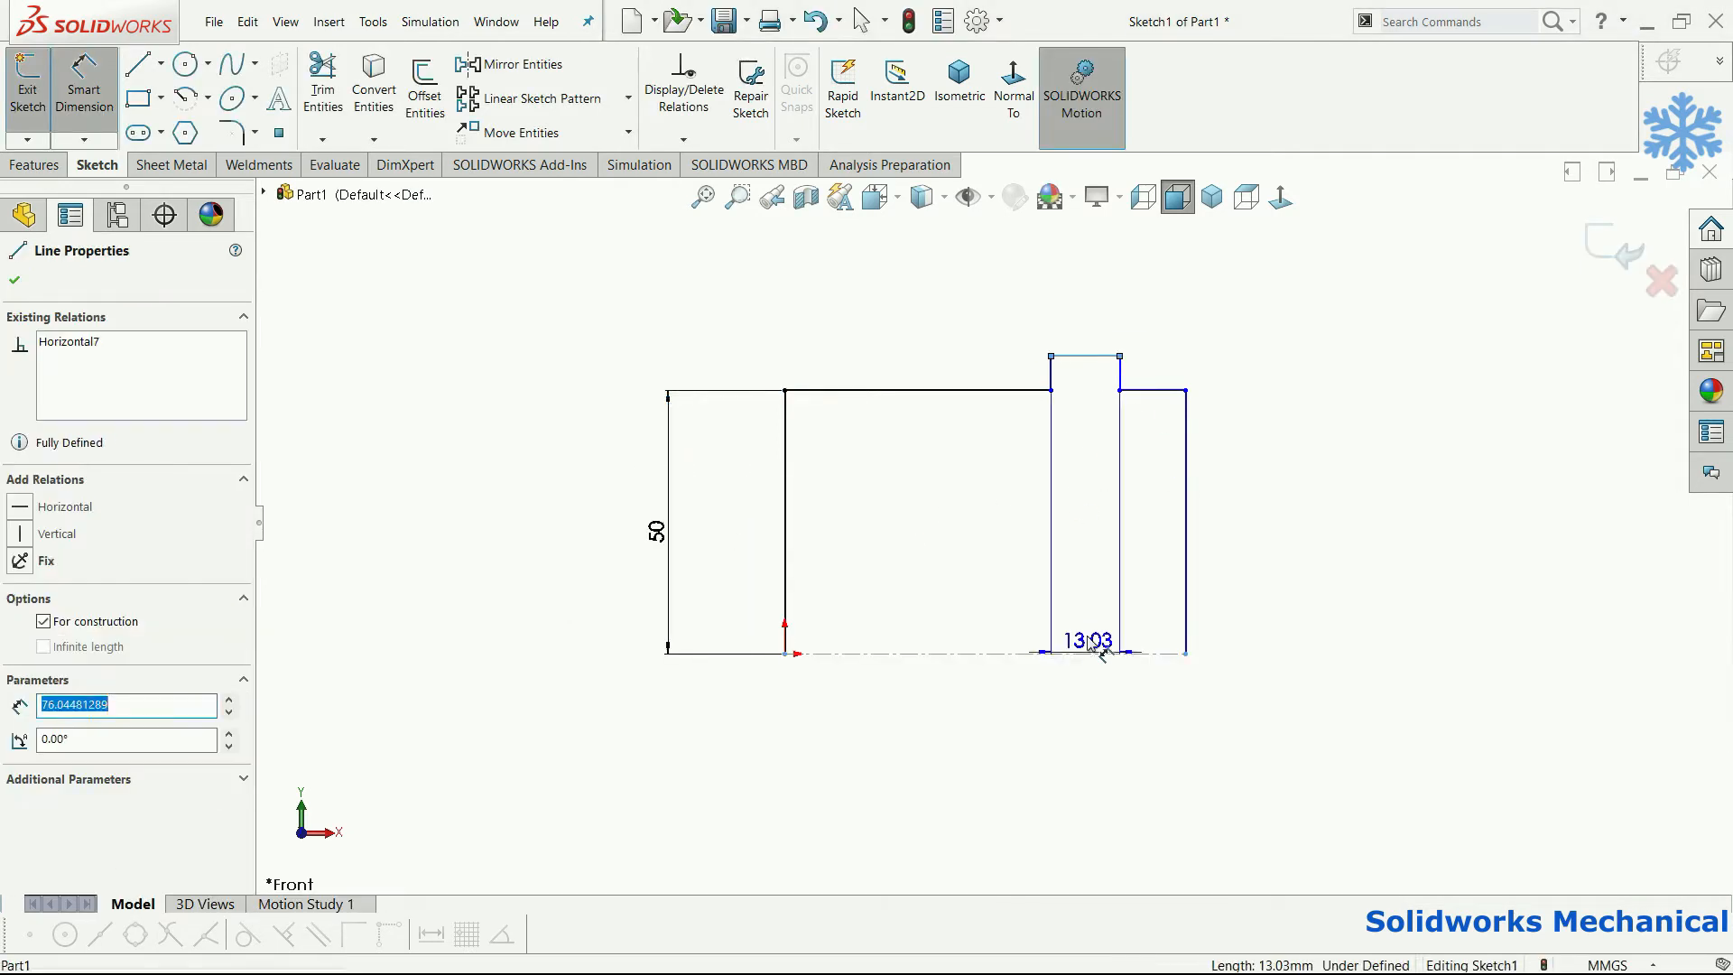
left_click(1090, 653)
left_click(1086, 621)
type("60")
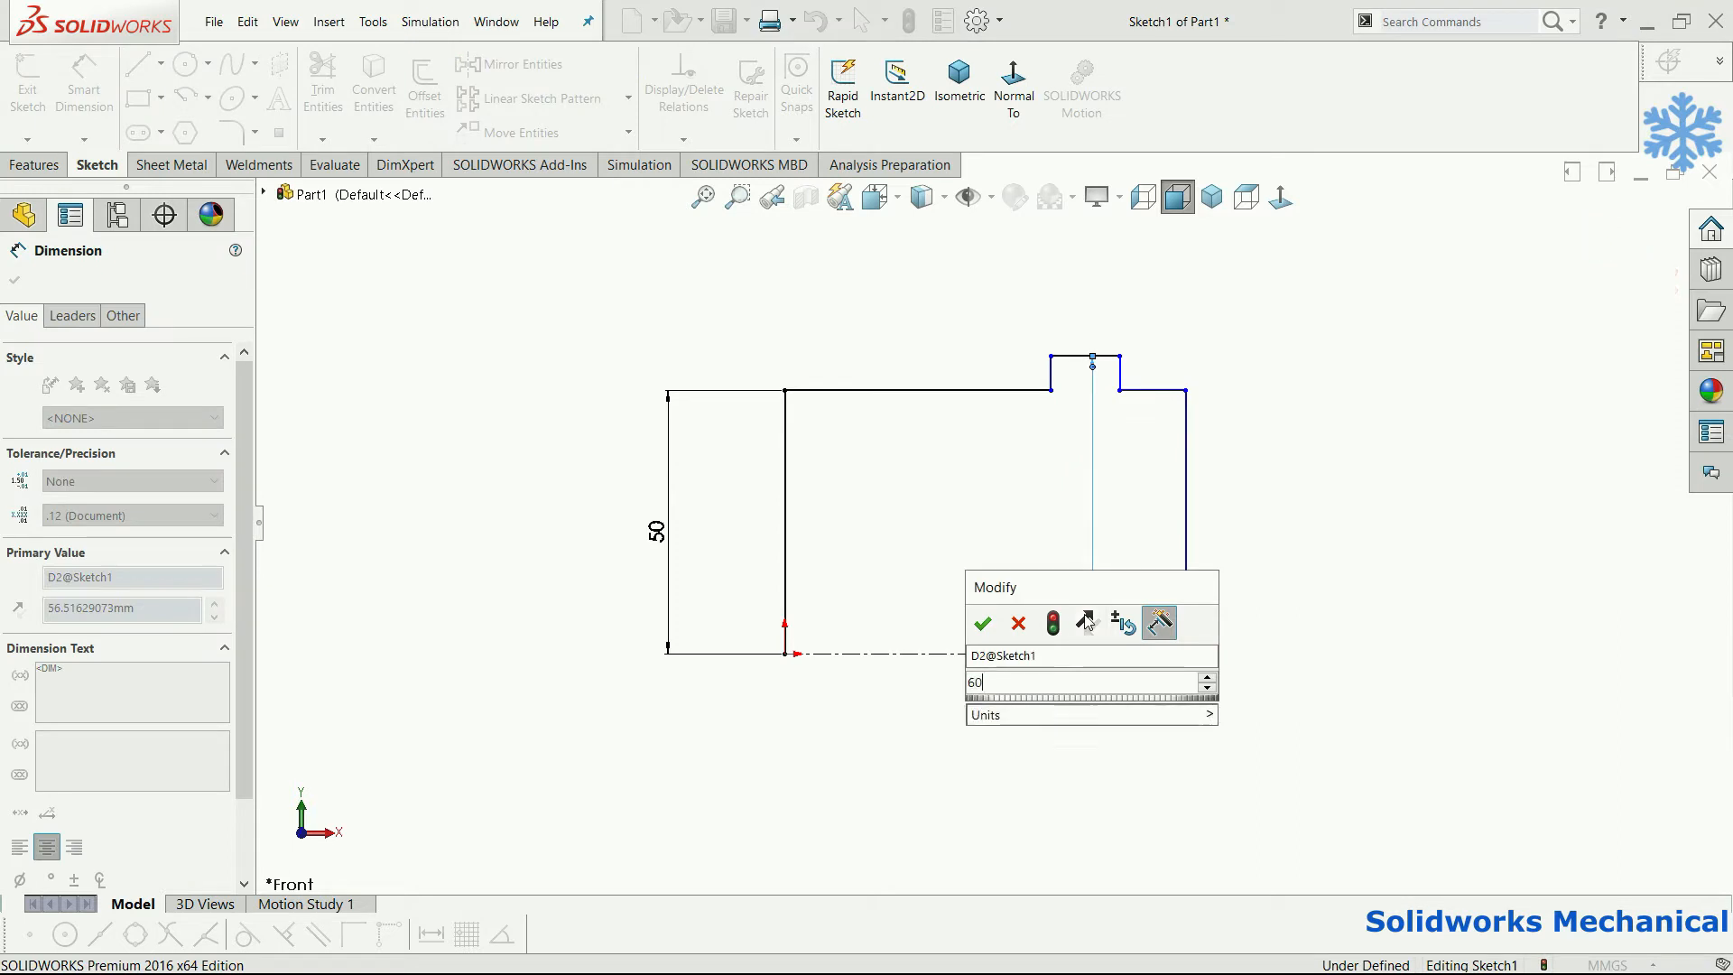
key("Return")
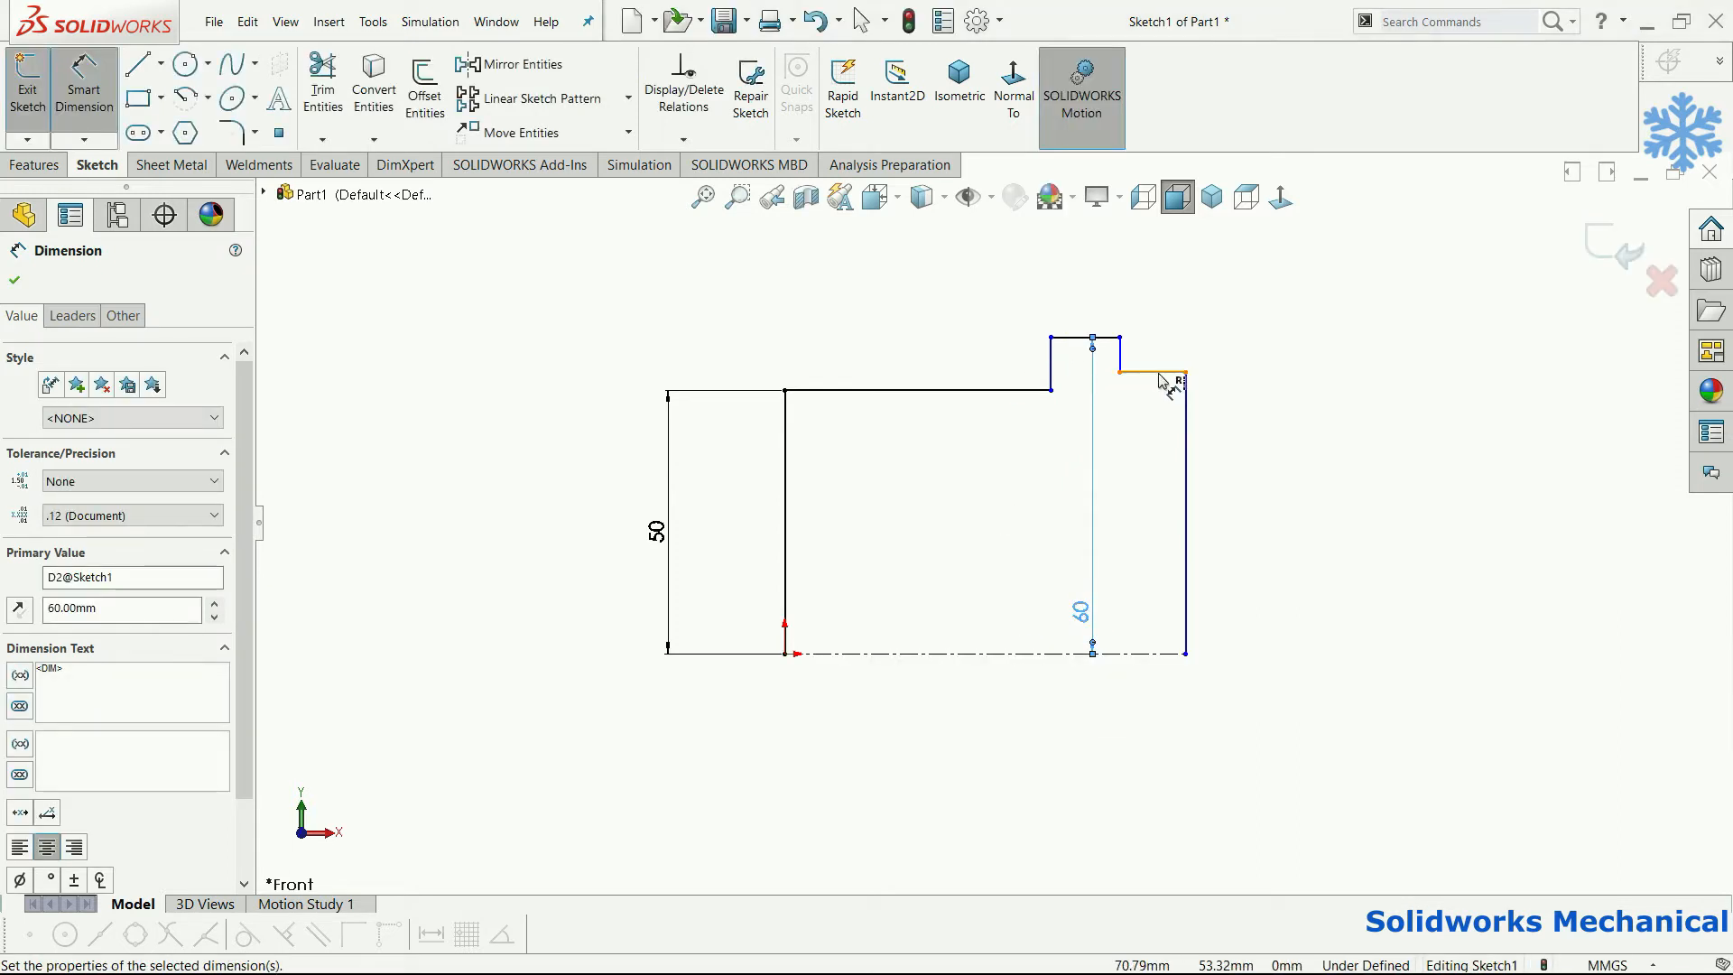
Dimension the short horizontal edge beyond the tab to 15 mm and the tab's top edge to 18 mm.
left_click(1162, 376)
left_click(1164, 302)
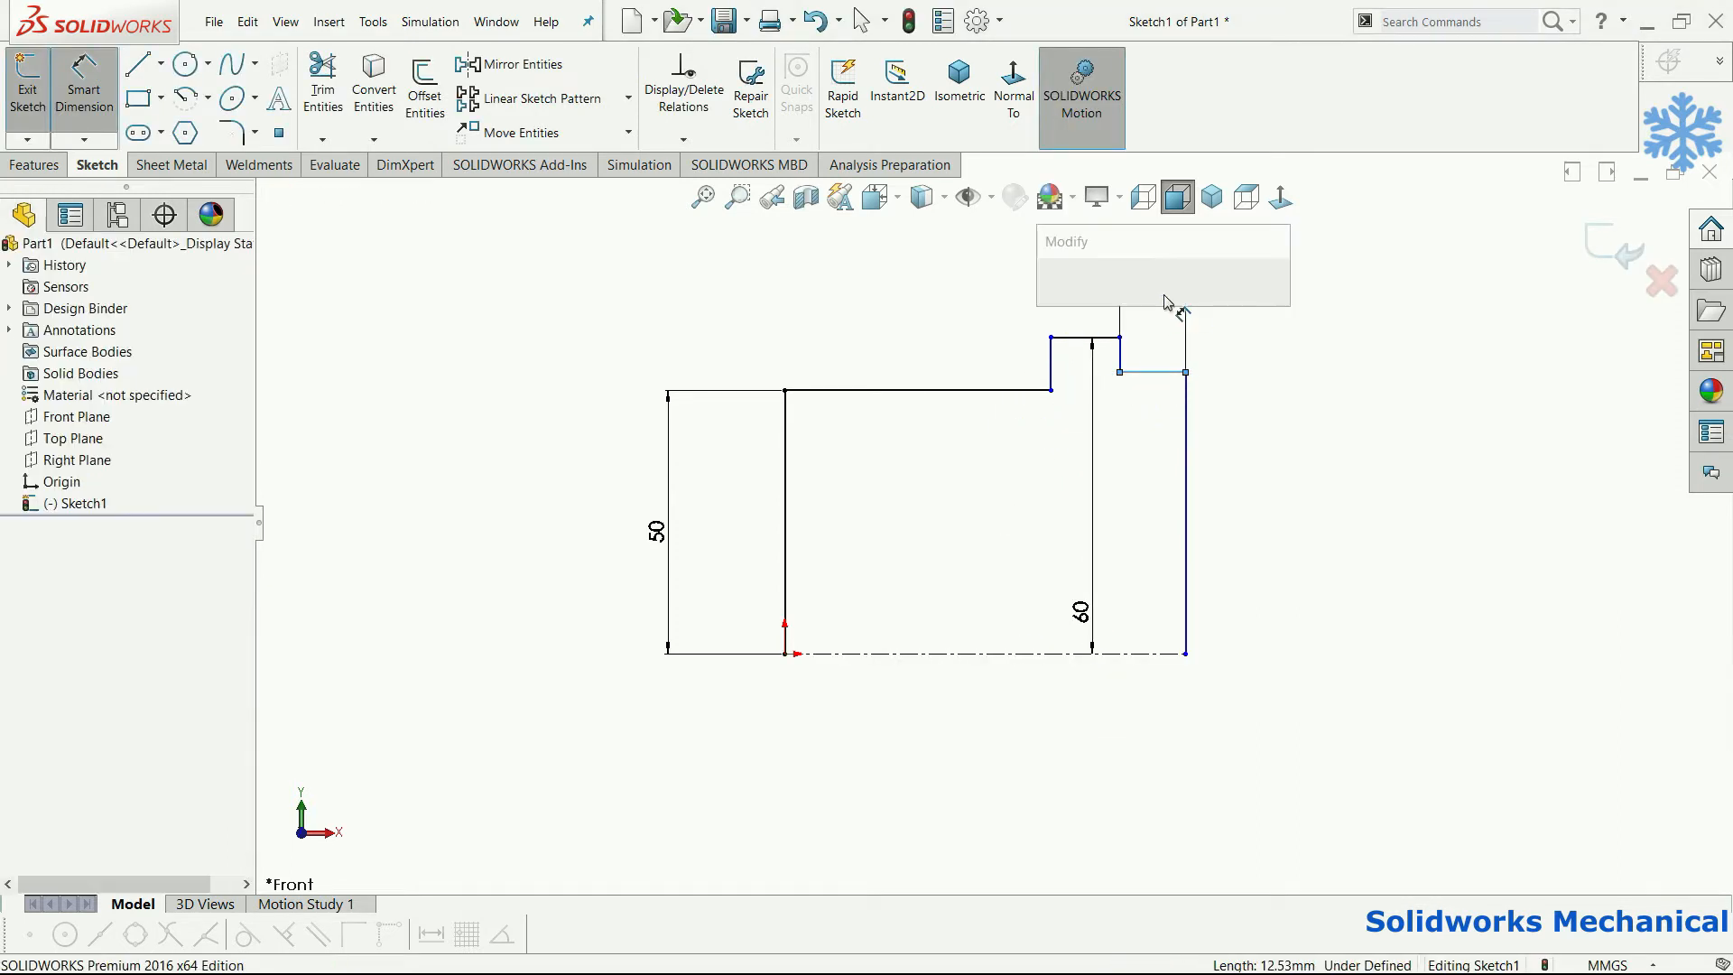
type("15")
key("Return")
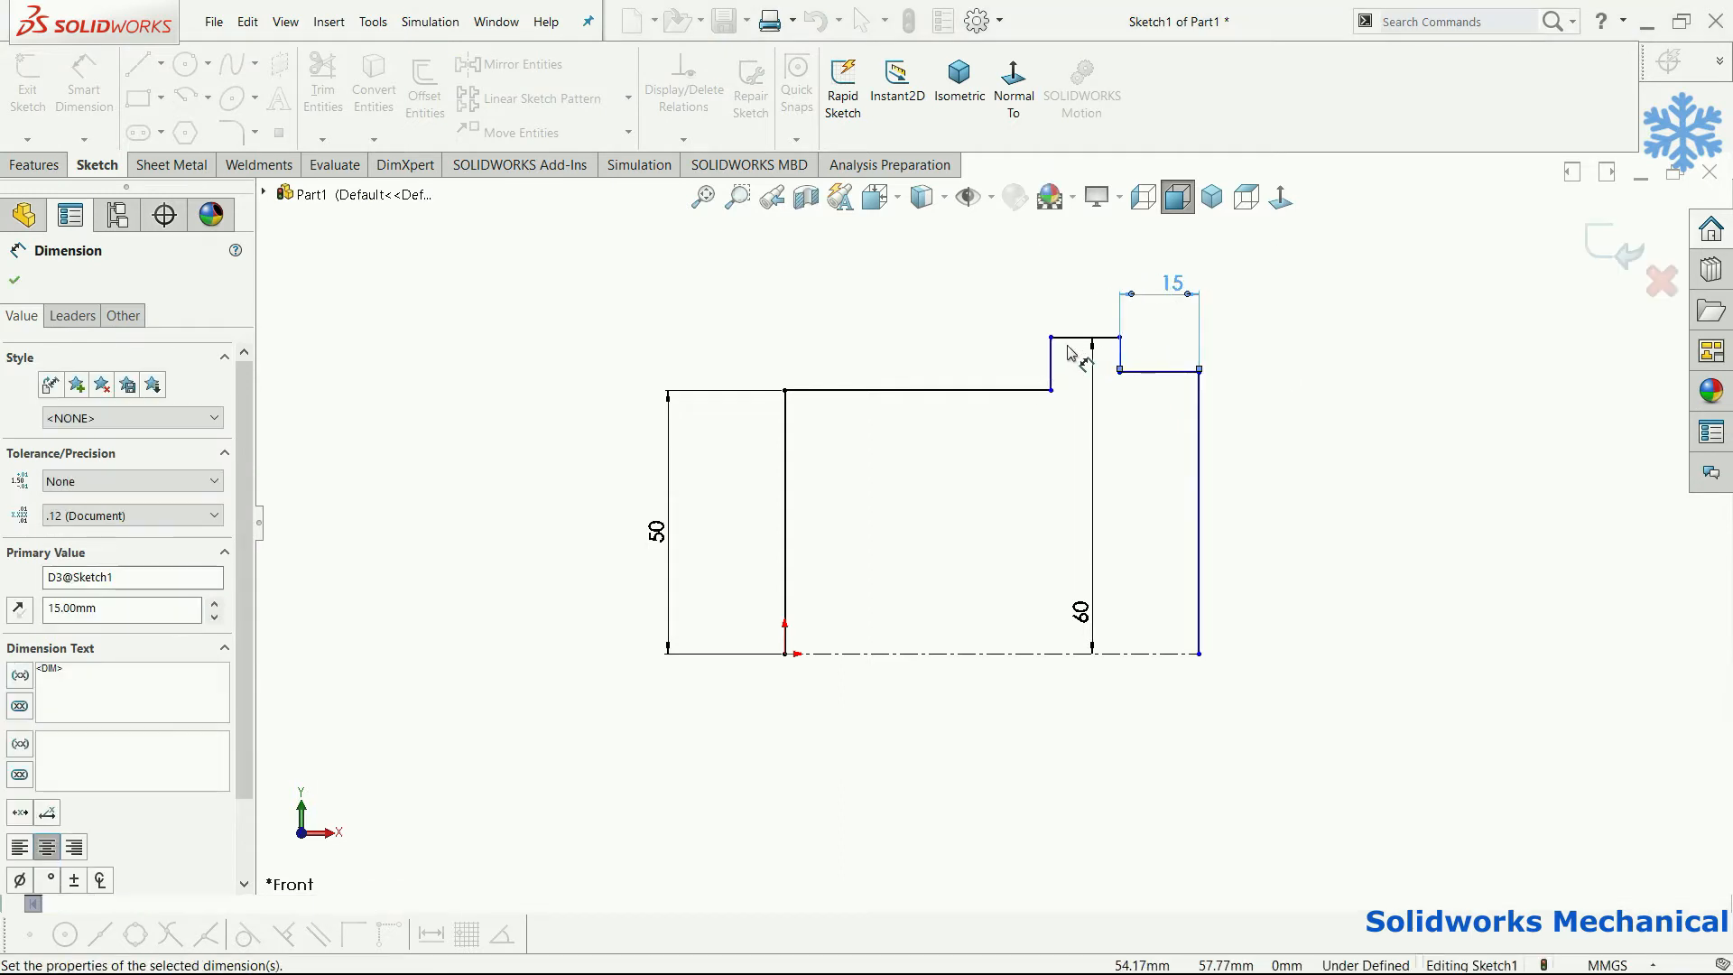
left_click(1083, 337)
left_click(1079, 287)
type("28")
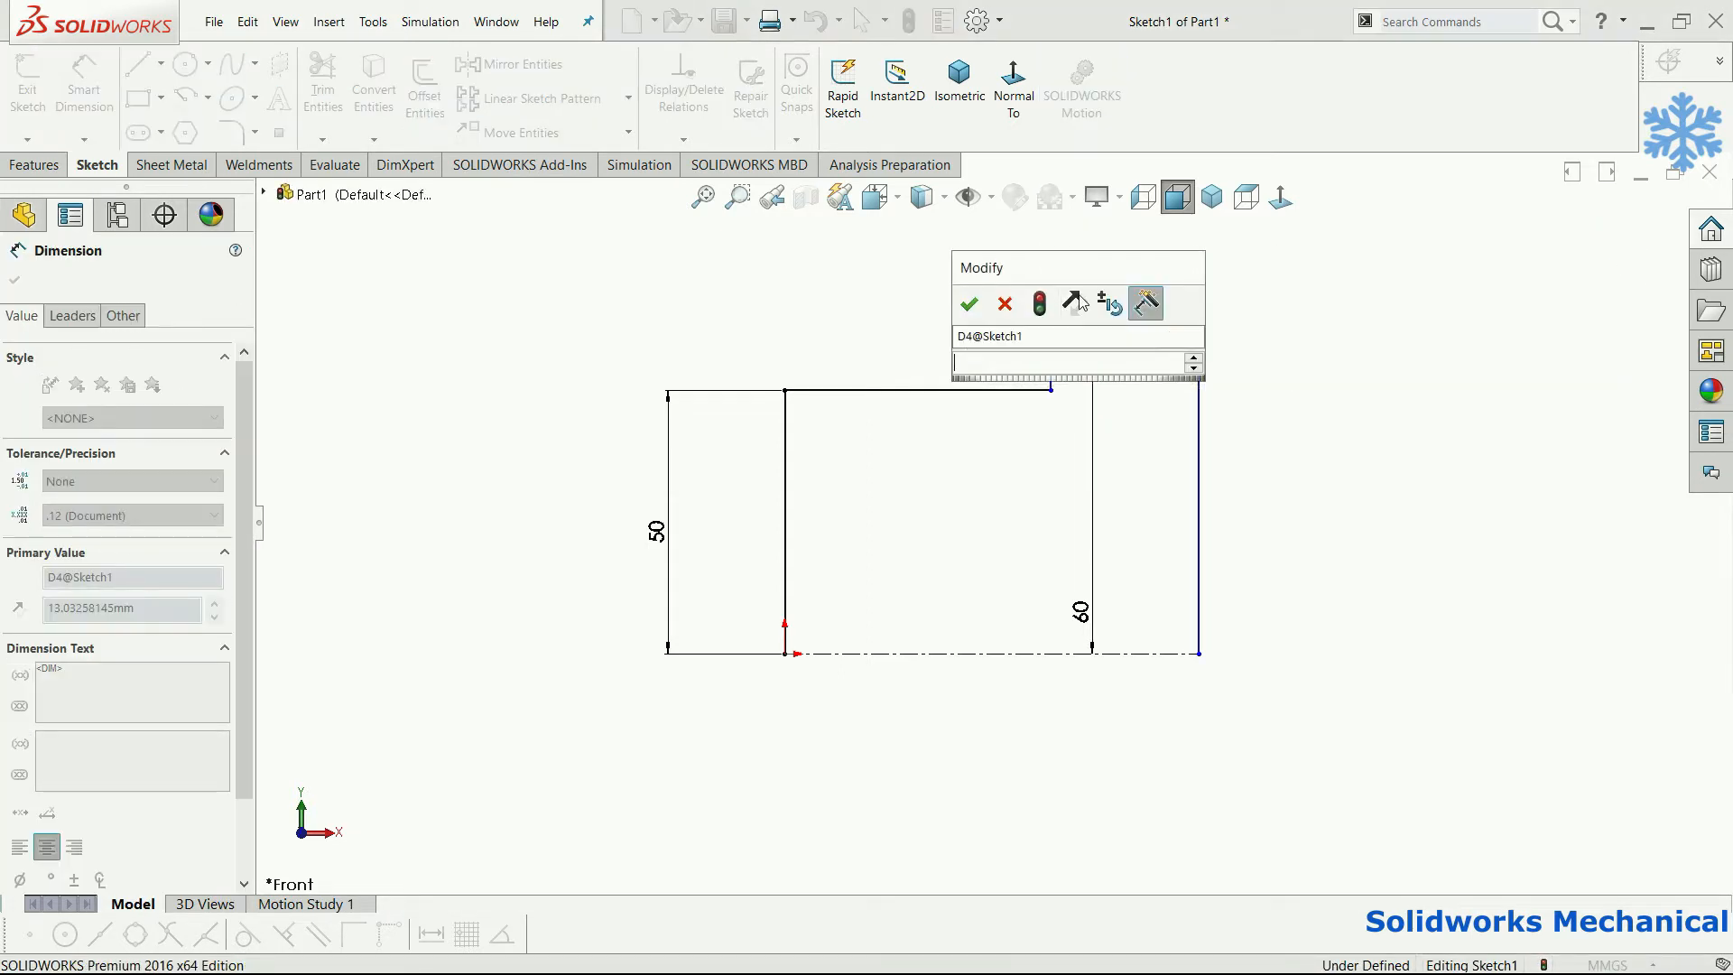
key("Return")
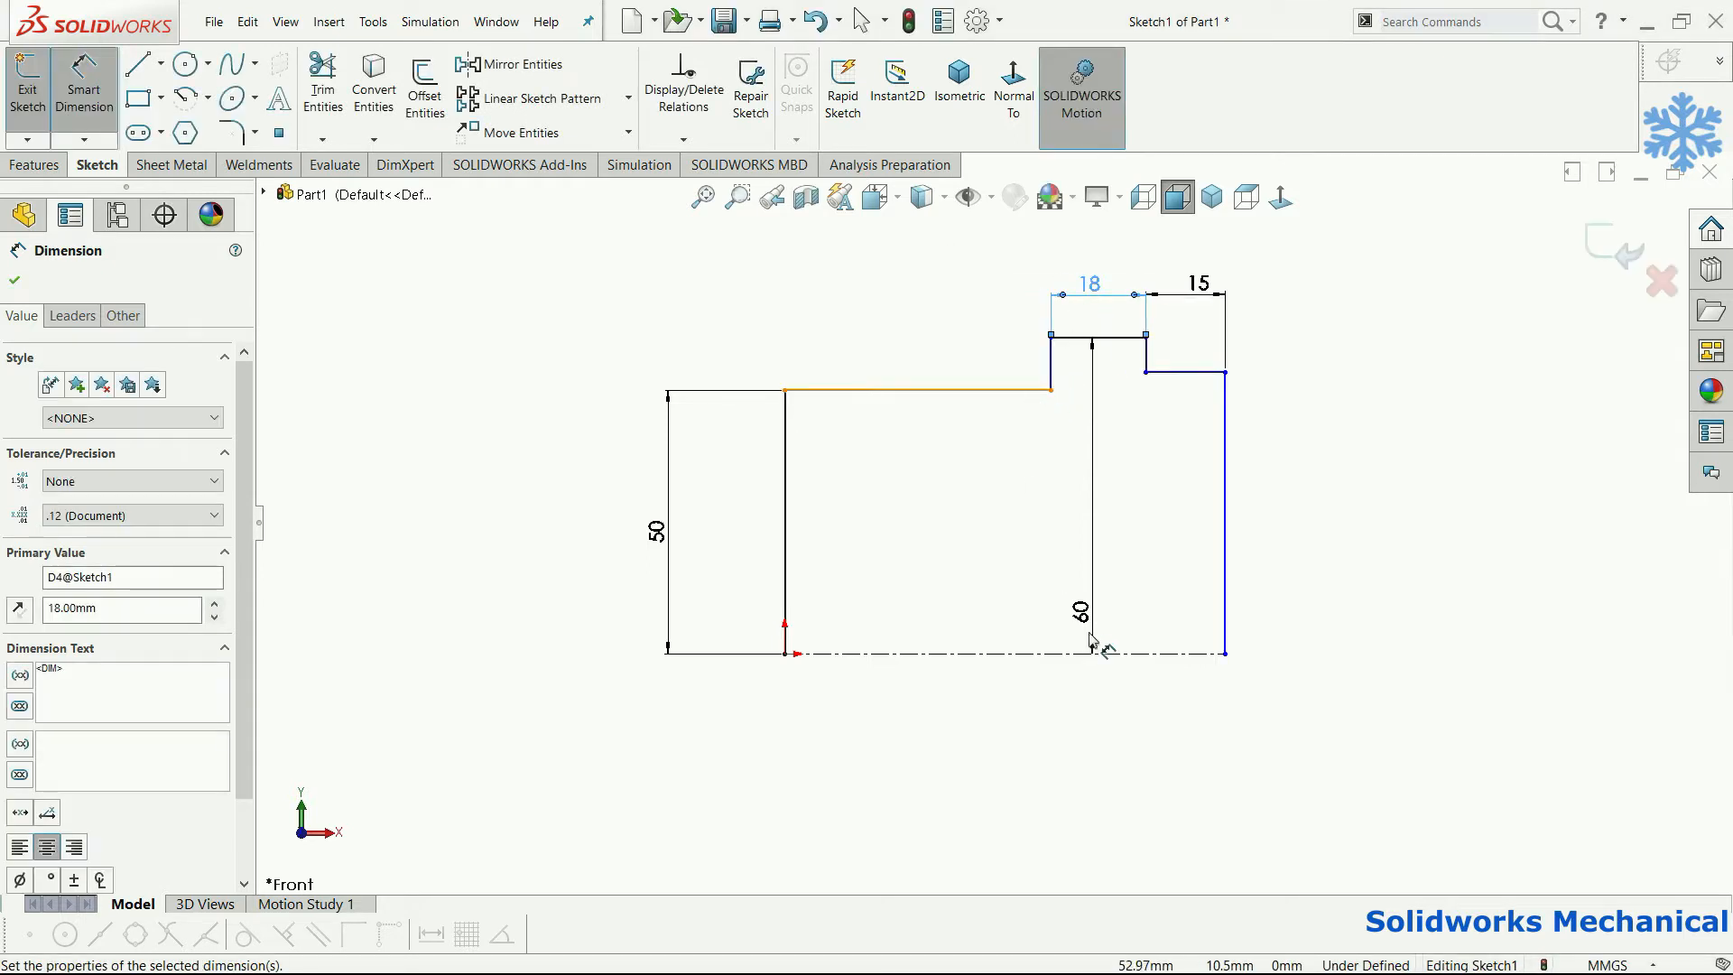
Dimension the centerline to set the profile's overall length to 85 mm.
left_click(1091, 656)
left_click(1068, 734)
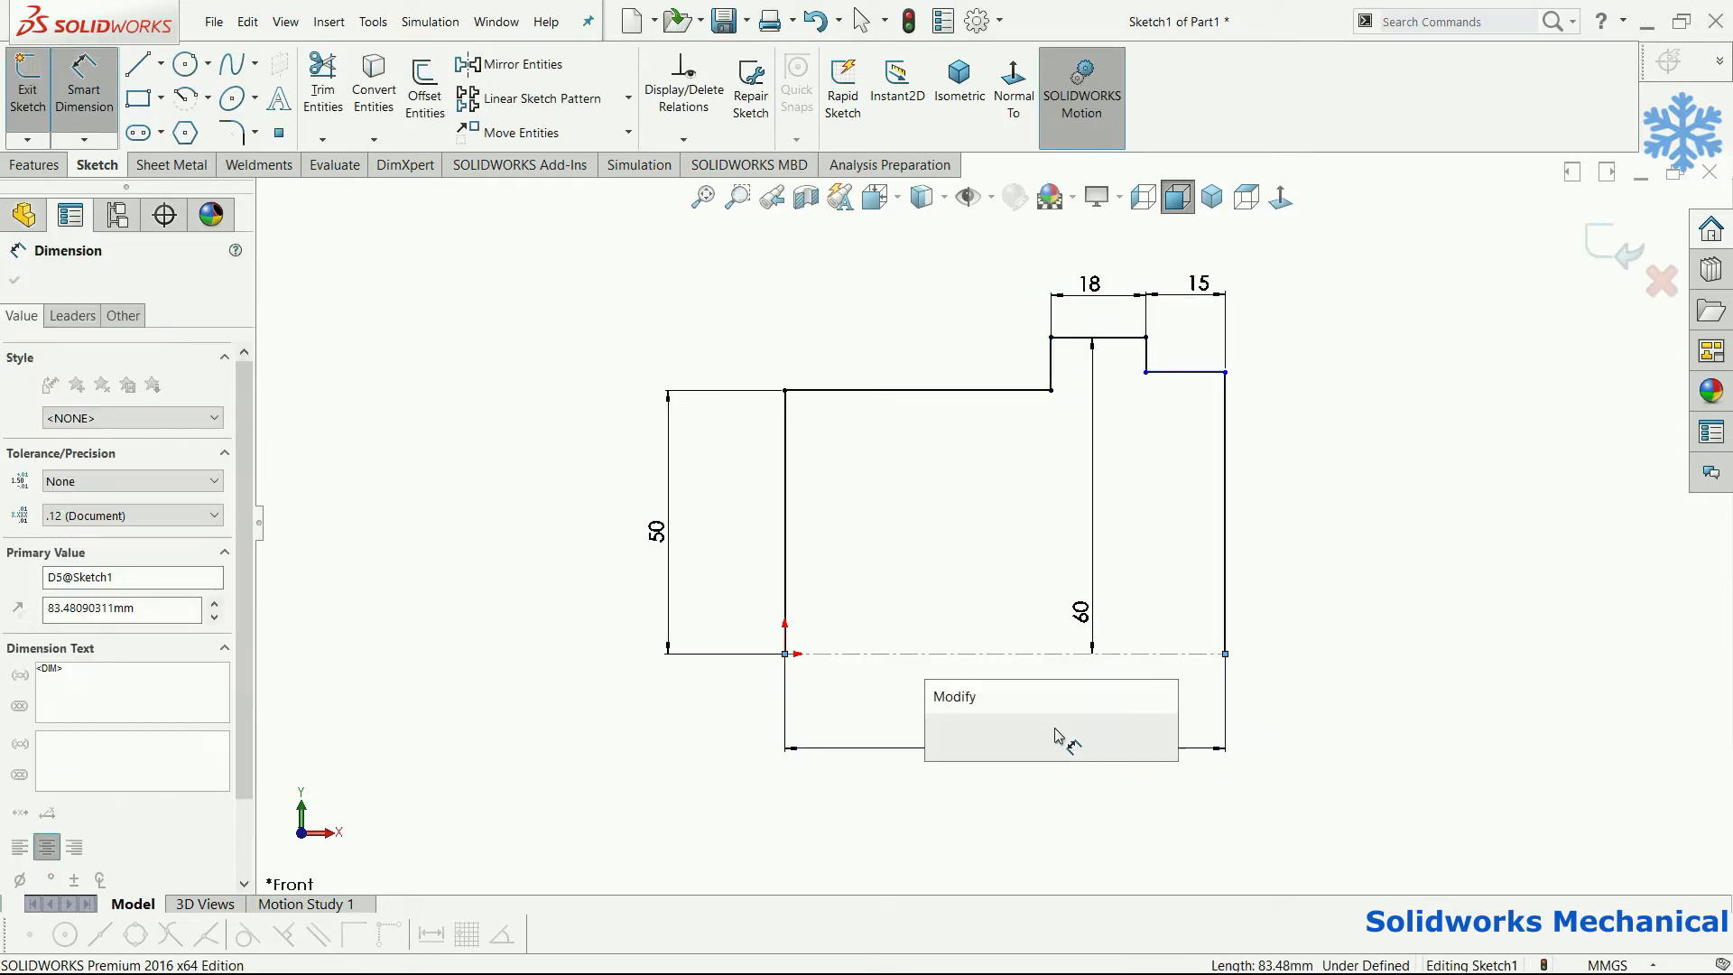
type("85")
key("Return")
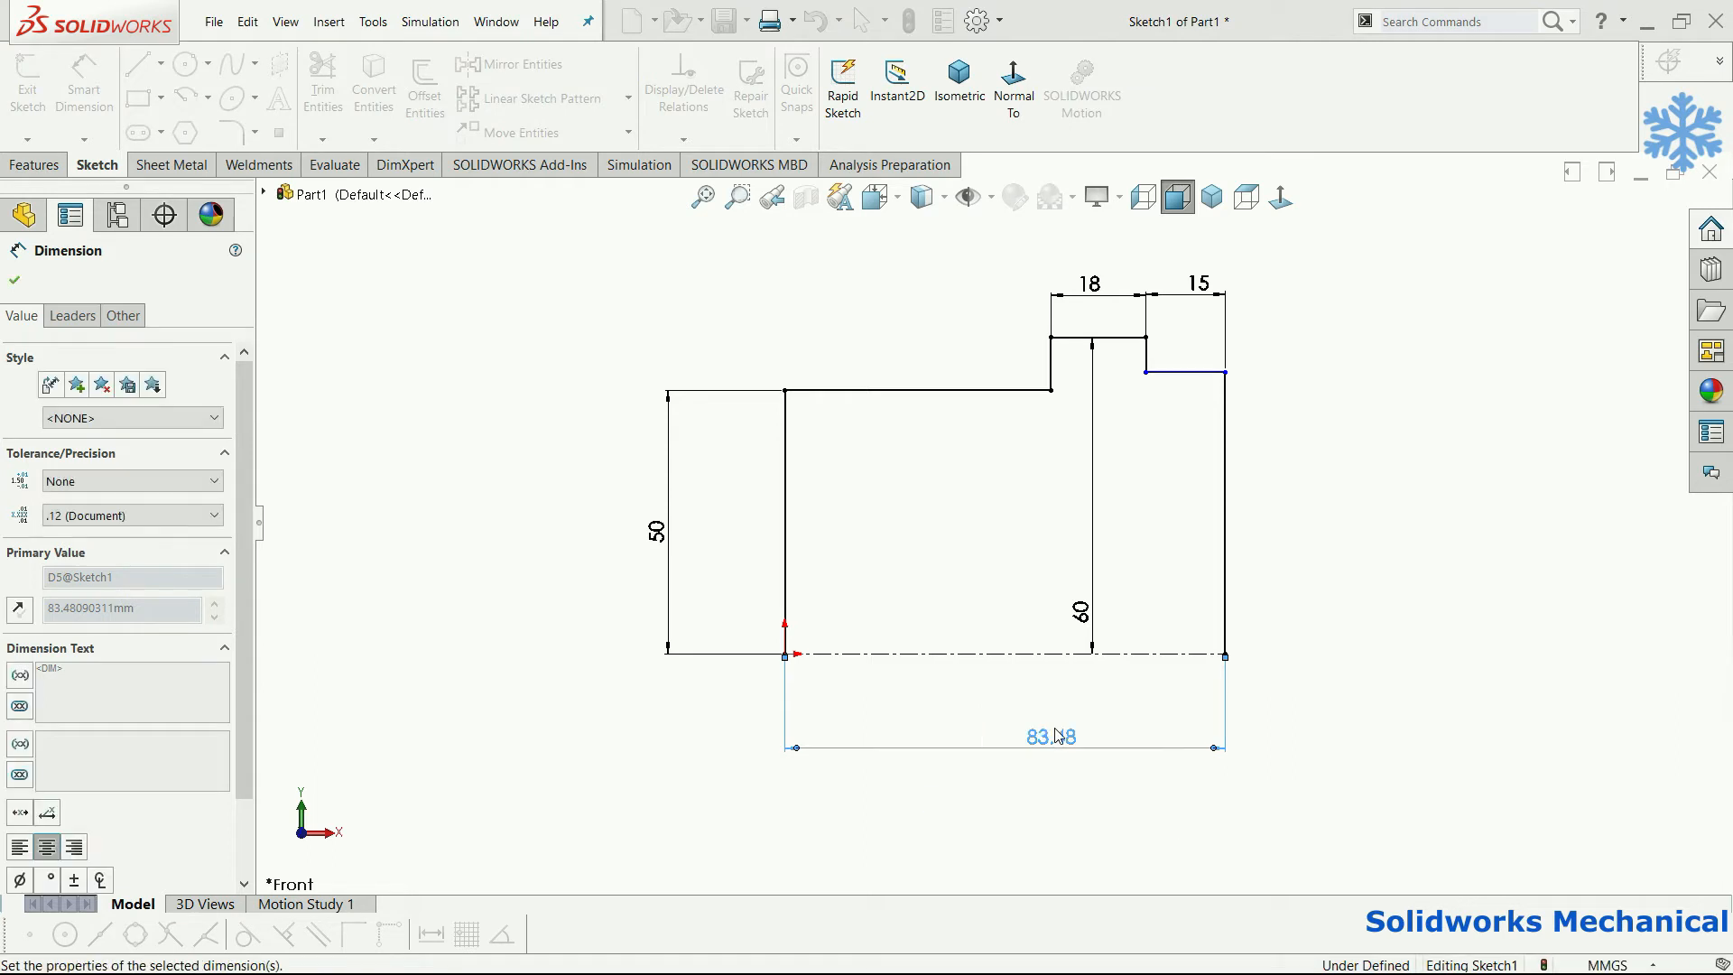
Make the horizontal edges on both sides of the raised tab collinear.
left_click(1202, 383)
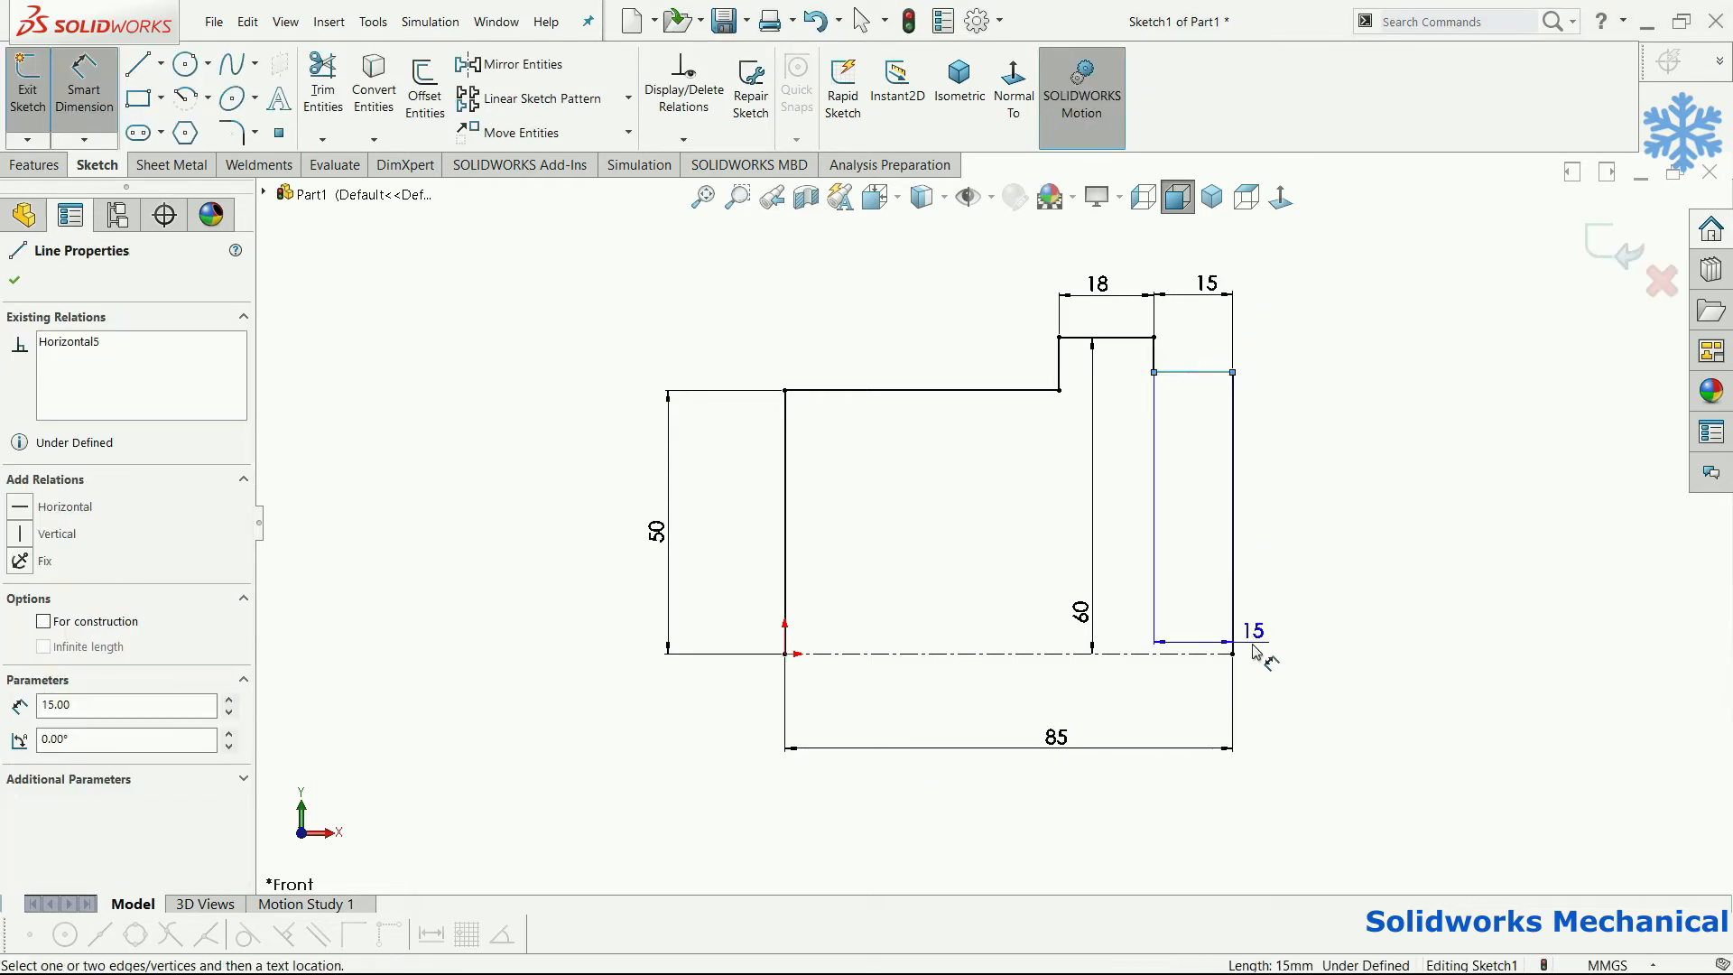
key("Escape")
left_click(1193, 375)
left_click(955, 391)
left_click(54, 660)
left_click(575, 488)
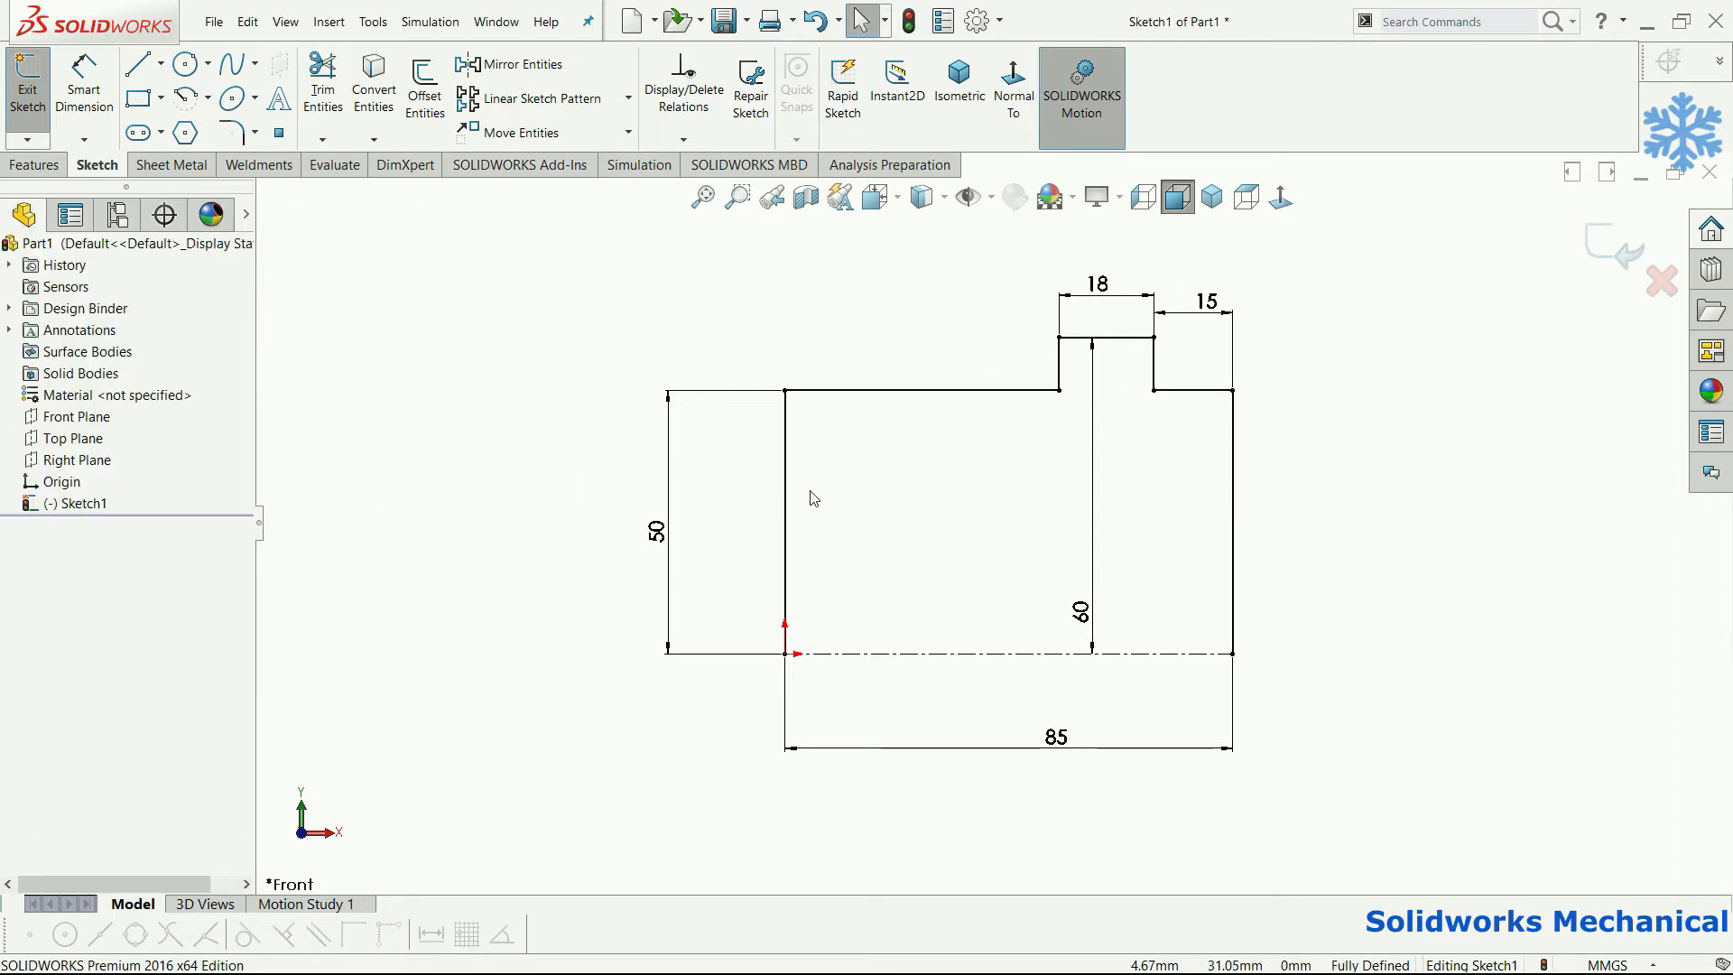
Revolve the profile about the centerline into a solid, letting the open sketch be closed automatically.
scroll(1267, 647, "up", 1)
middle_click_drag(1207, 665, 922, 504)
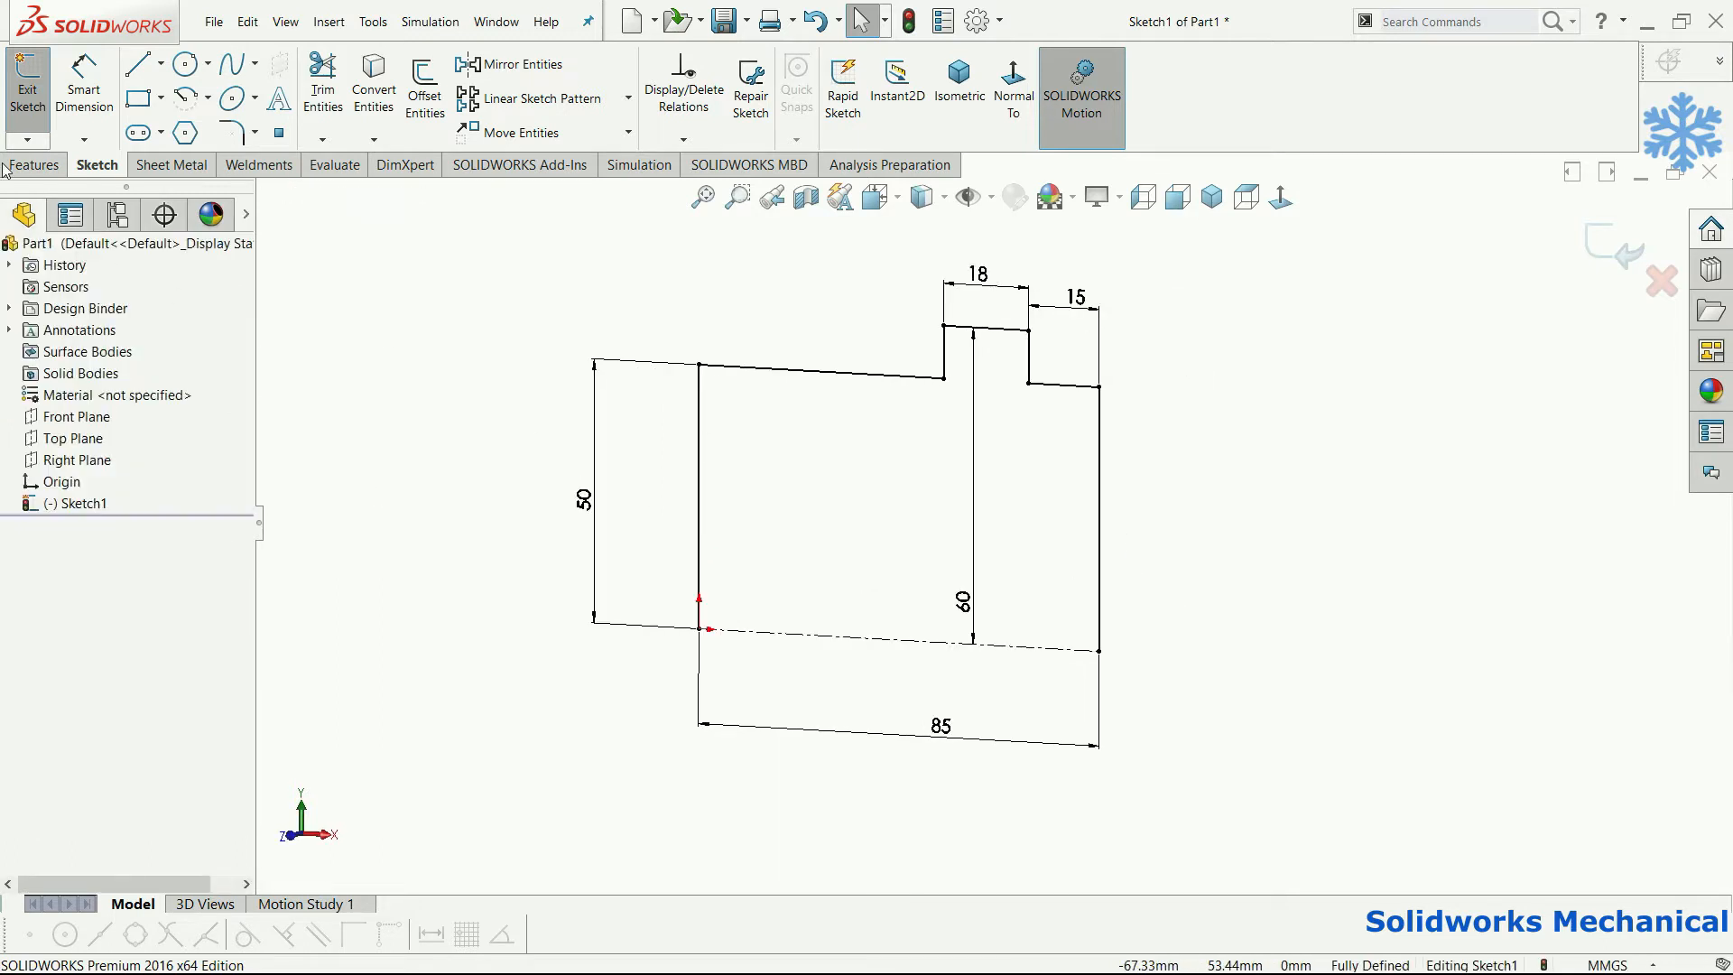
left_click(33, 164)
left_click(101, 90)
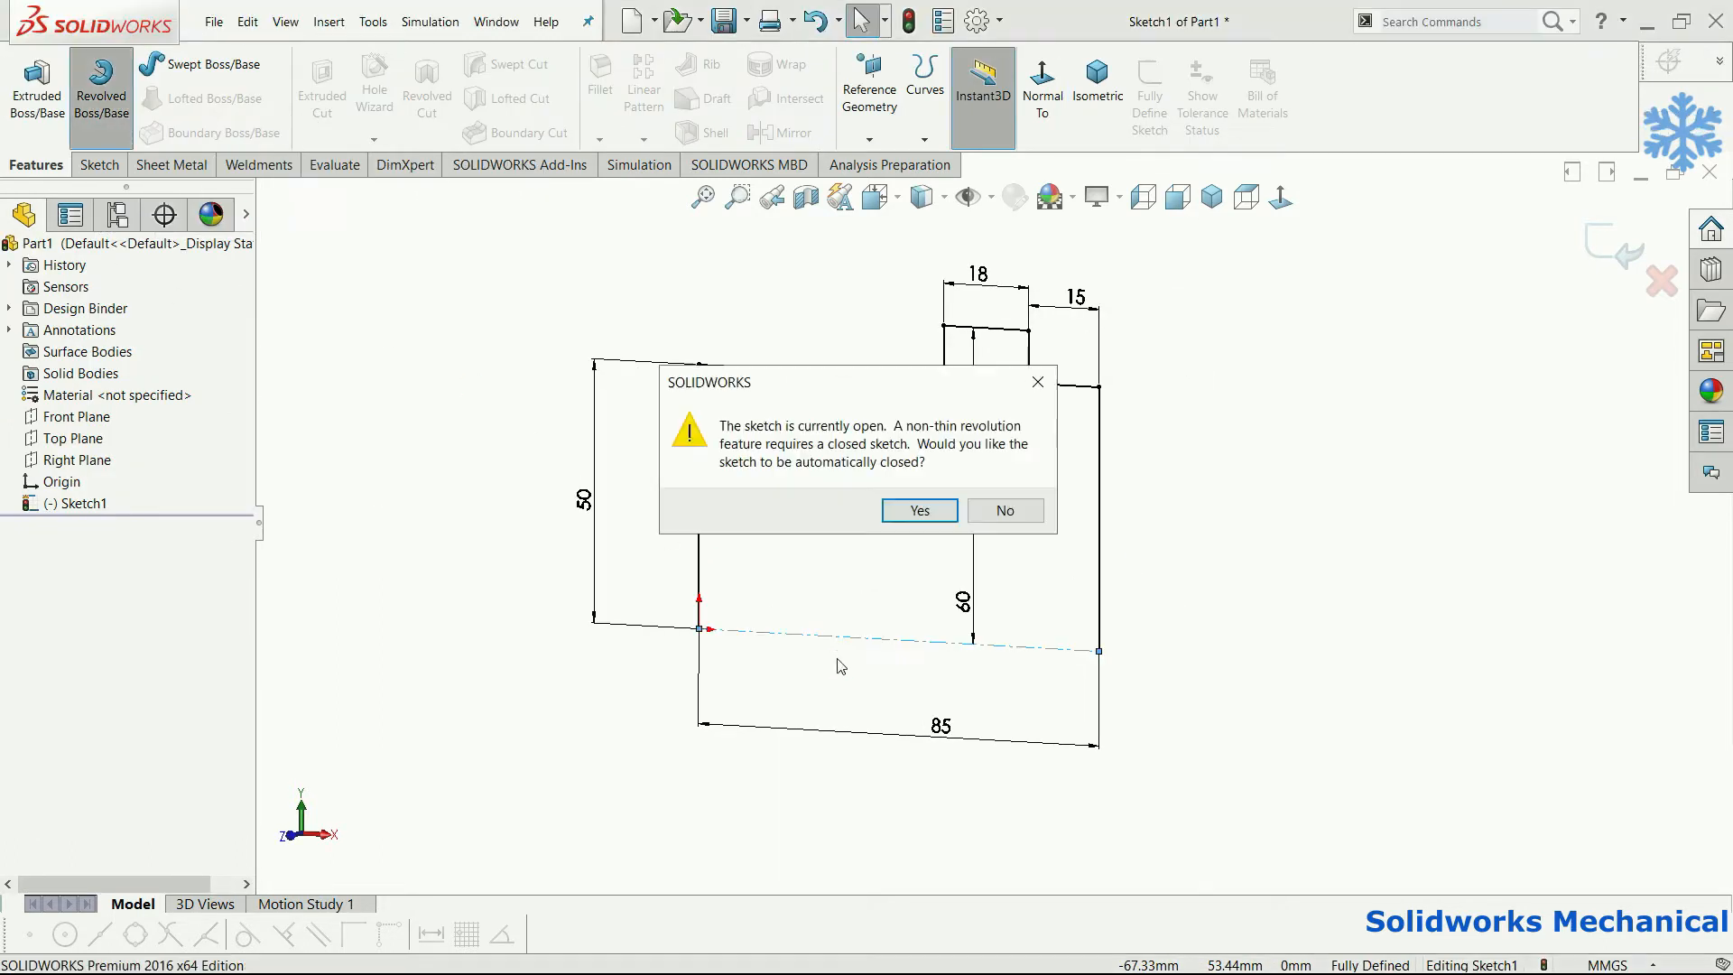
left_click(939, 513)
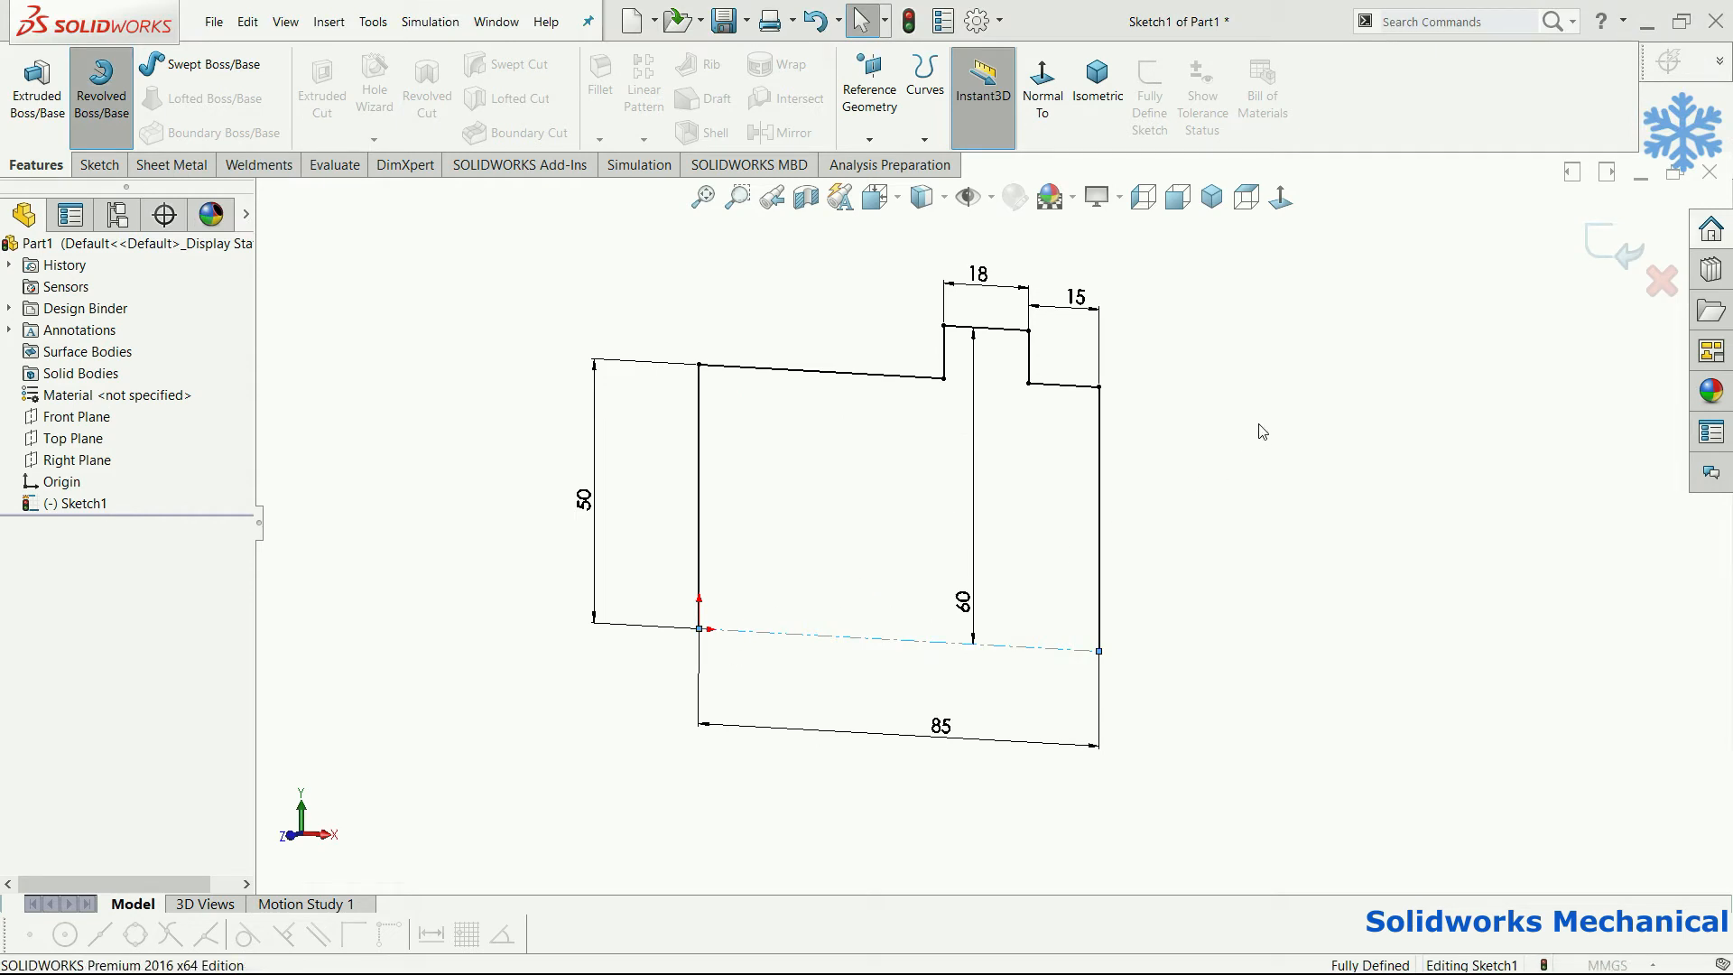
left_click(1599, 233)
middle_click_drag(1393, 515, 1266, 522)
Start an extruded-cut sketch on the end face beside the collar and draw a circle about 51 mm in diameter, offset horizontally from the origin.
left_click(346, 107)
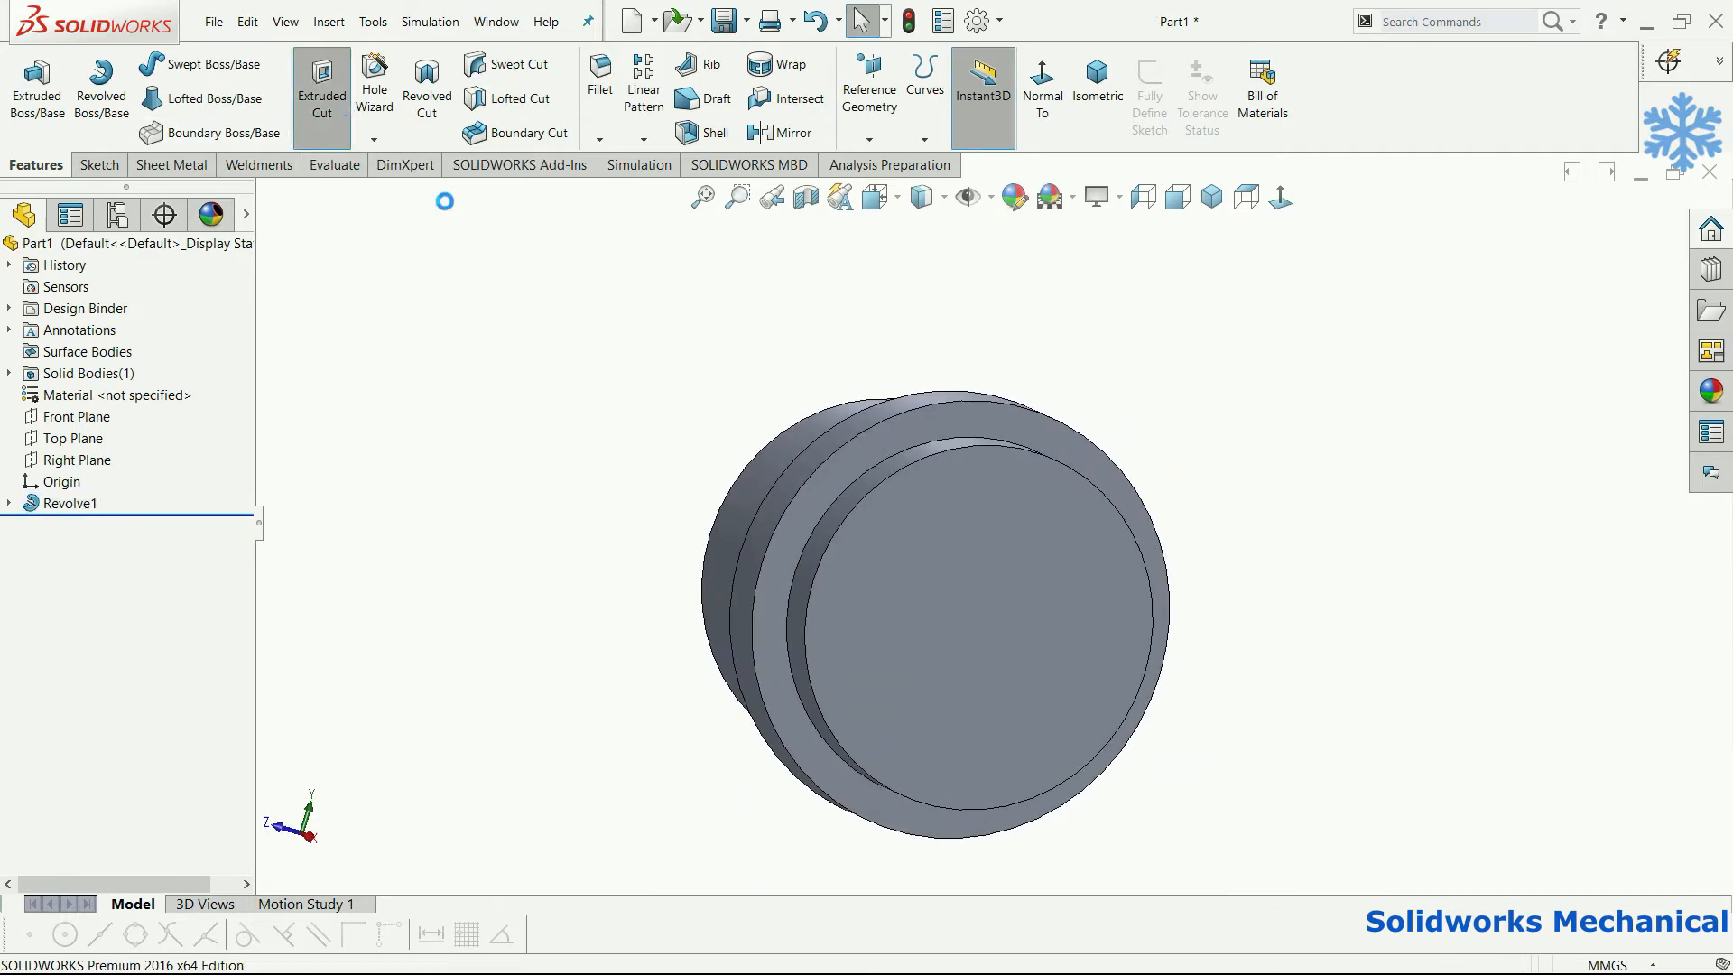
left_click(1031, 641)
left_click(1281, 202)
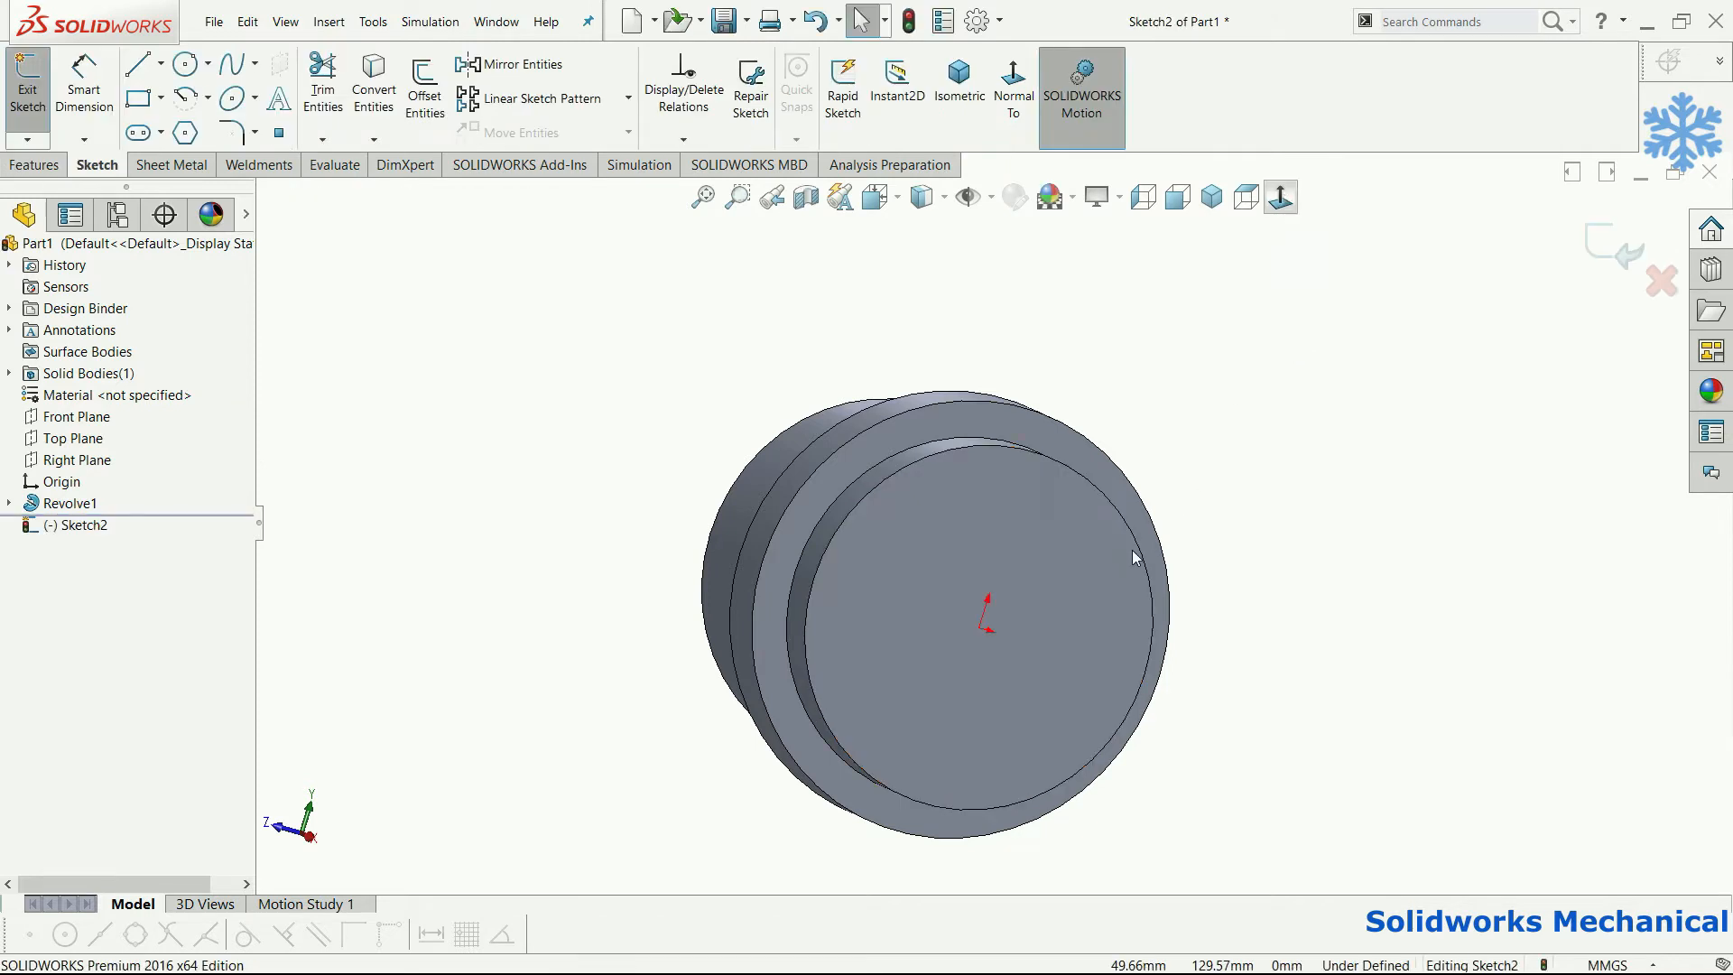
scroll(799, 634, "down", 2)
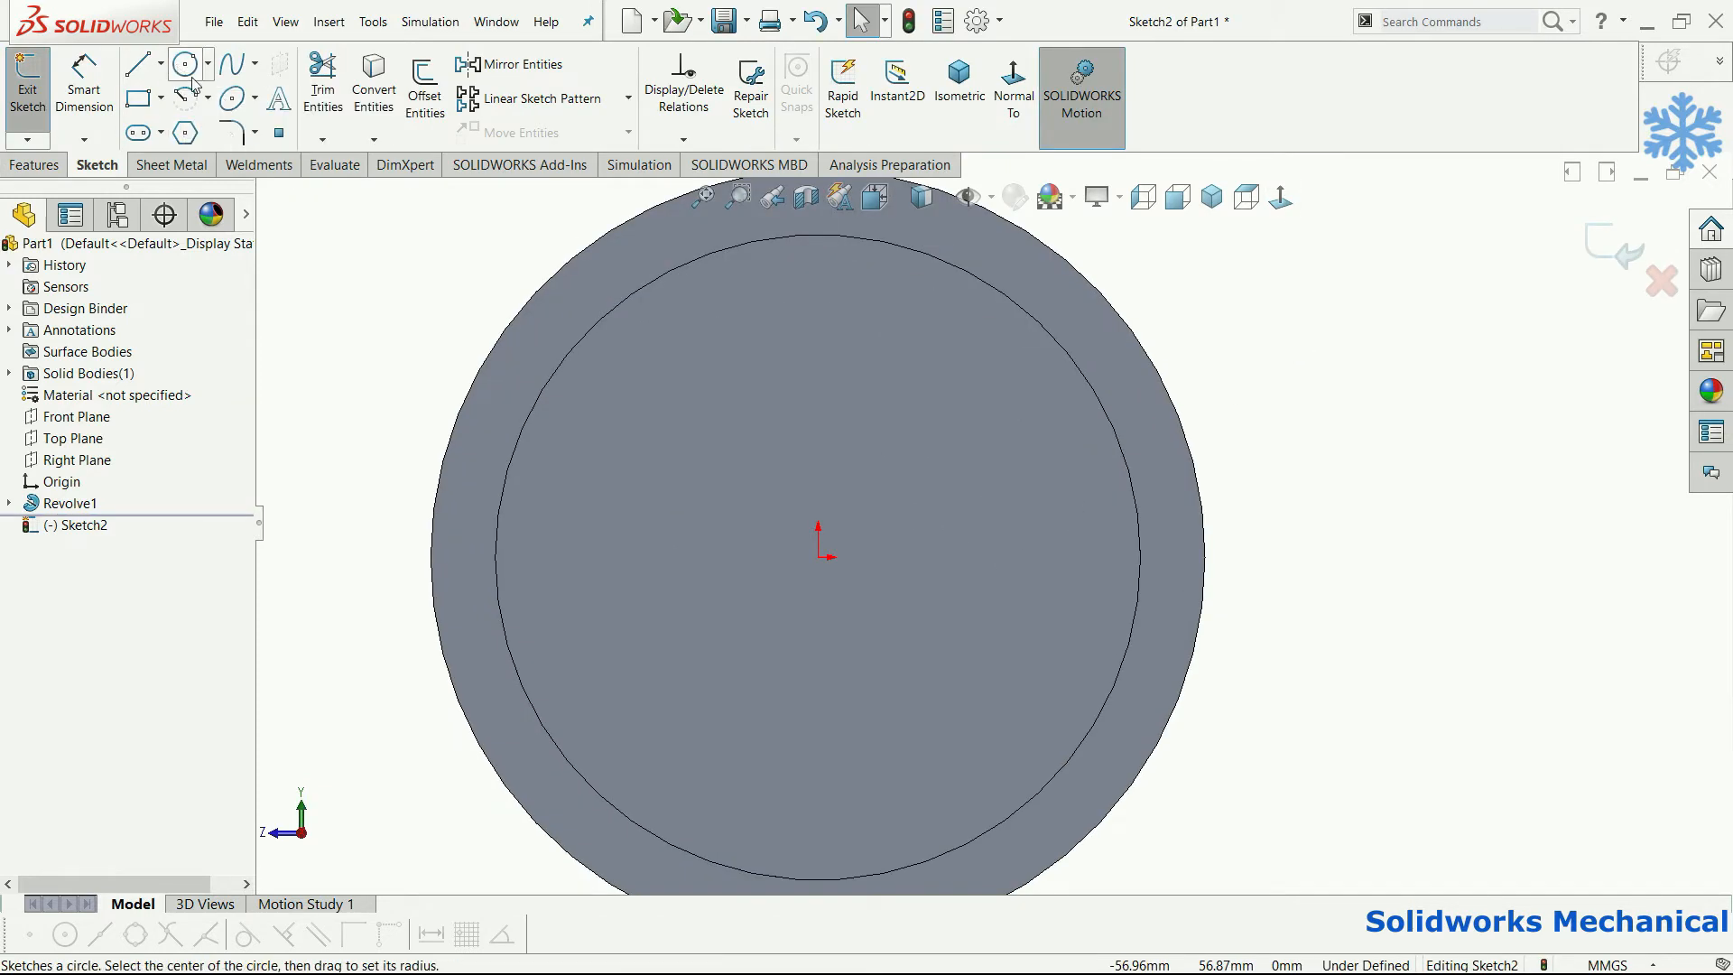
left_click(185, 63)
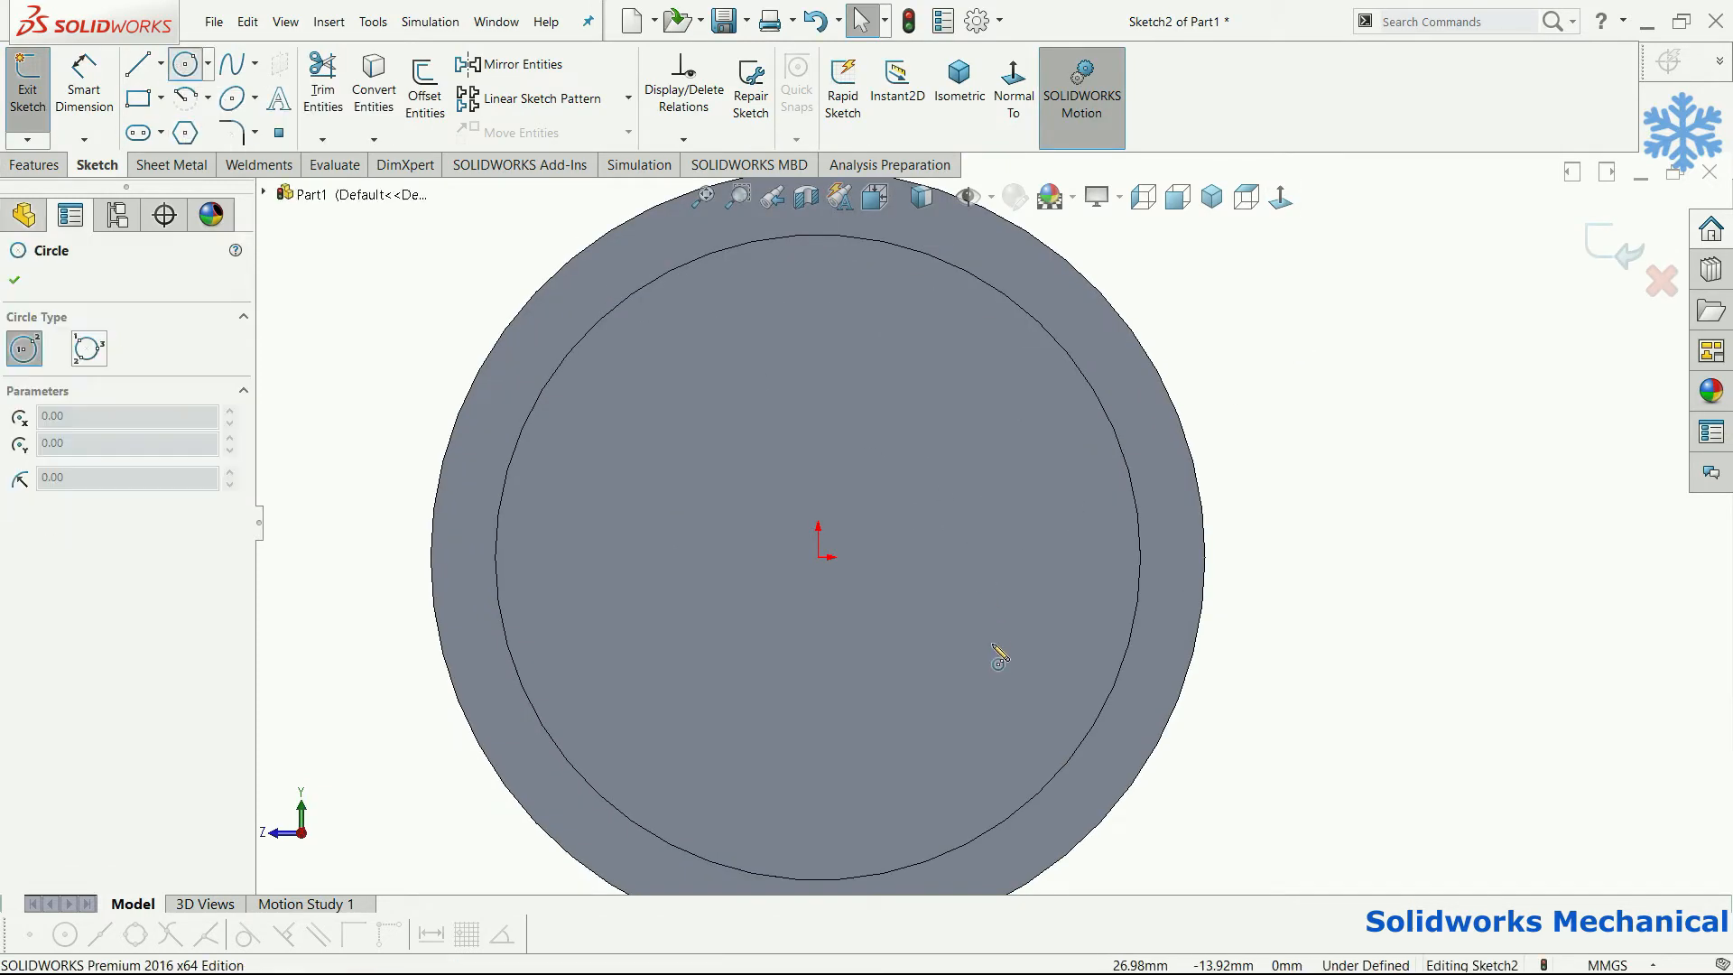
left_click(999, 708)
key("Escape")
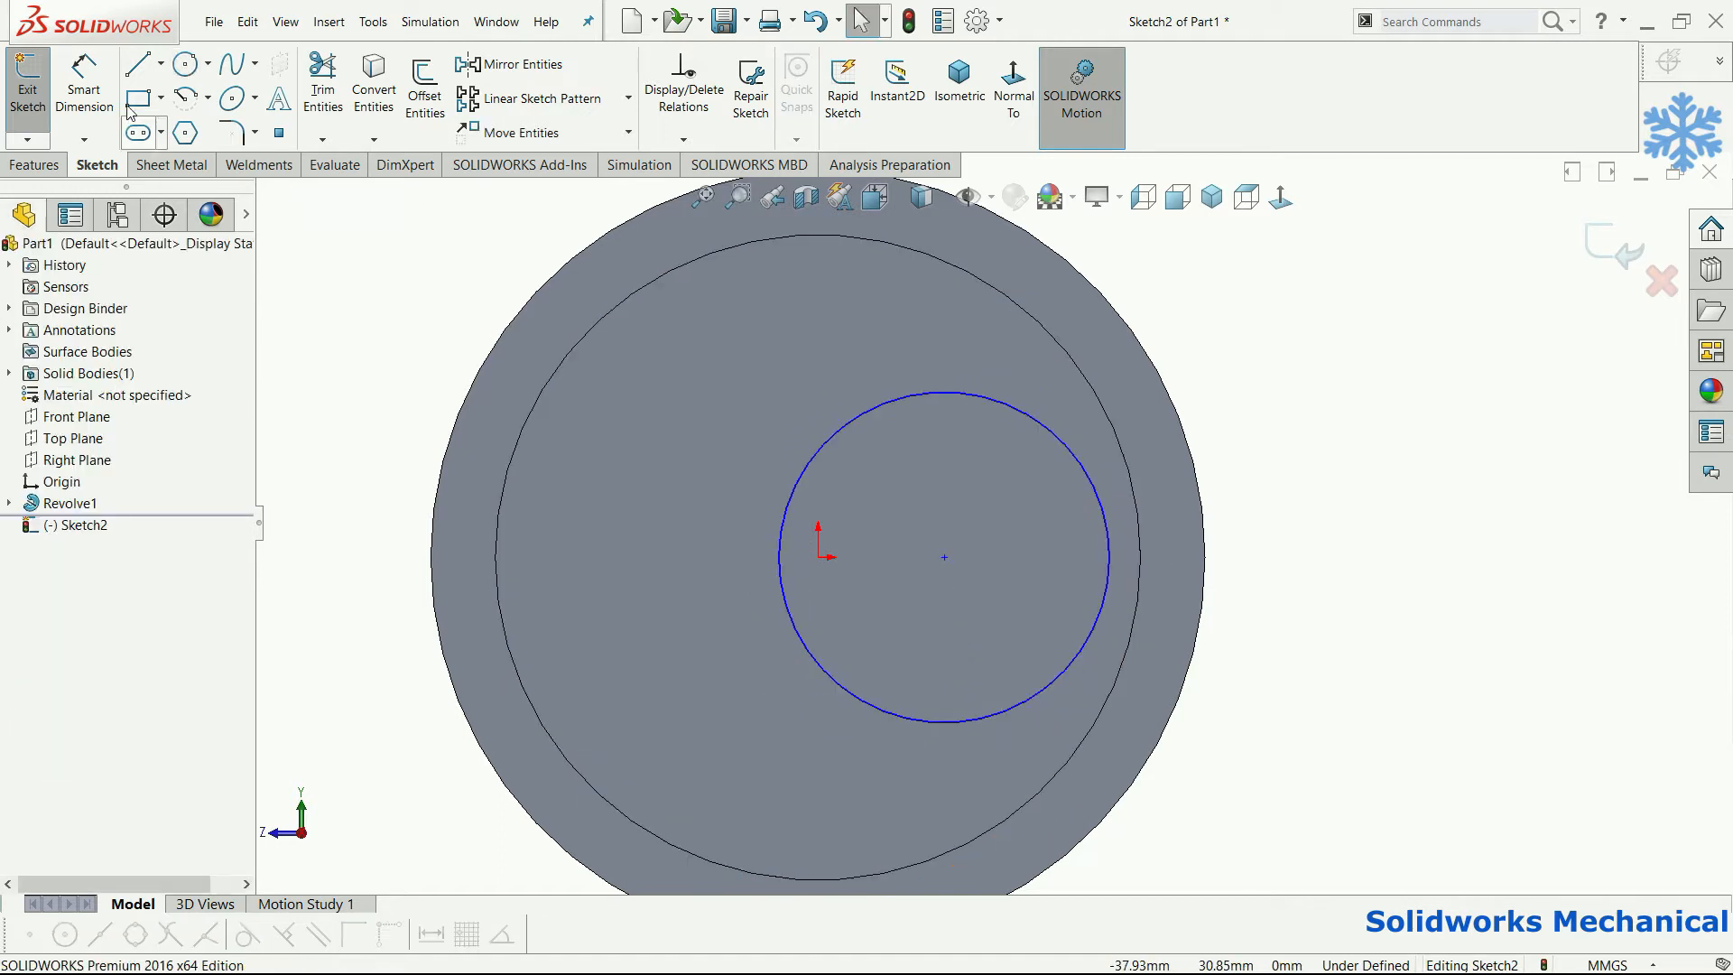
Dimension the circle's center to 20 mm from the origin.
left_click(84, 85)
left_click(945, 558)
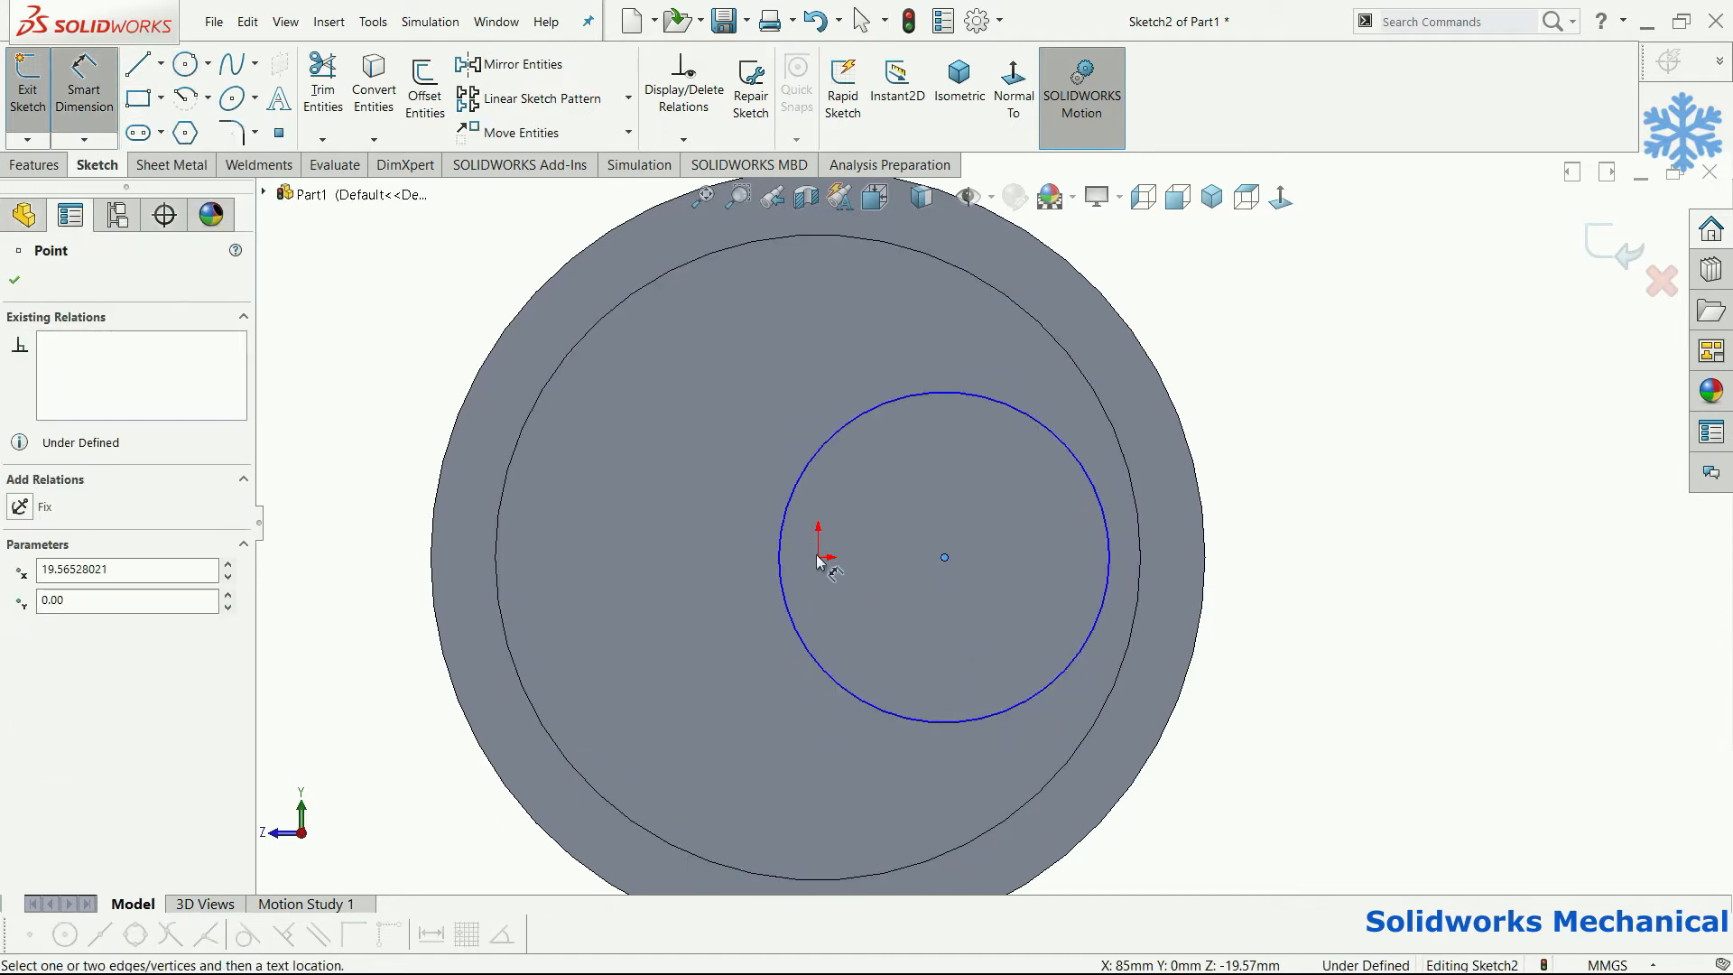
left_click(819, 558)
left_click(872, 376)
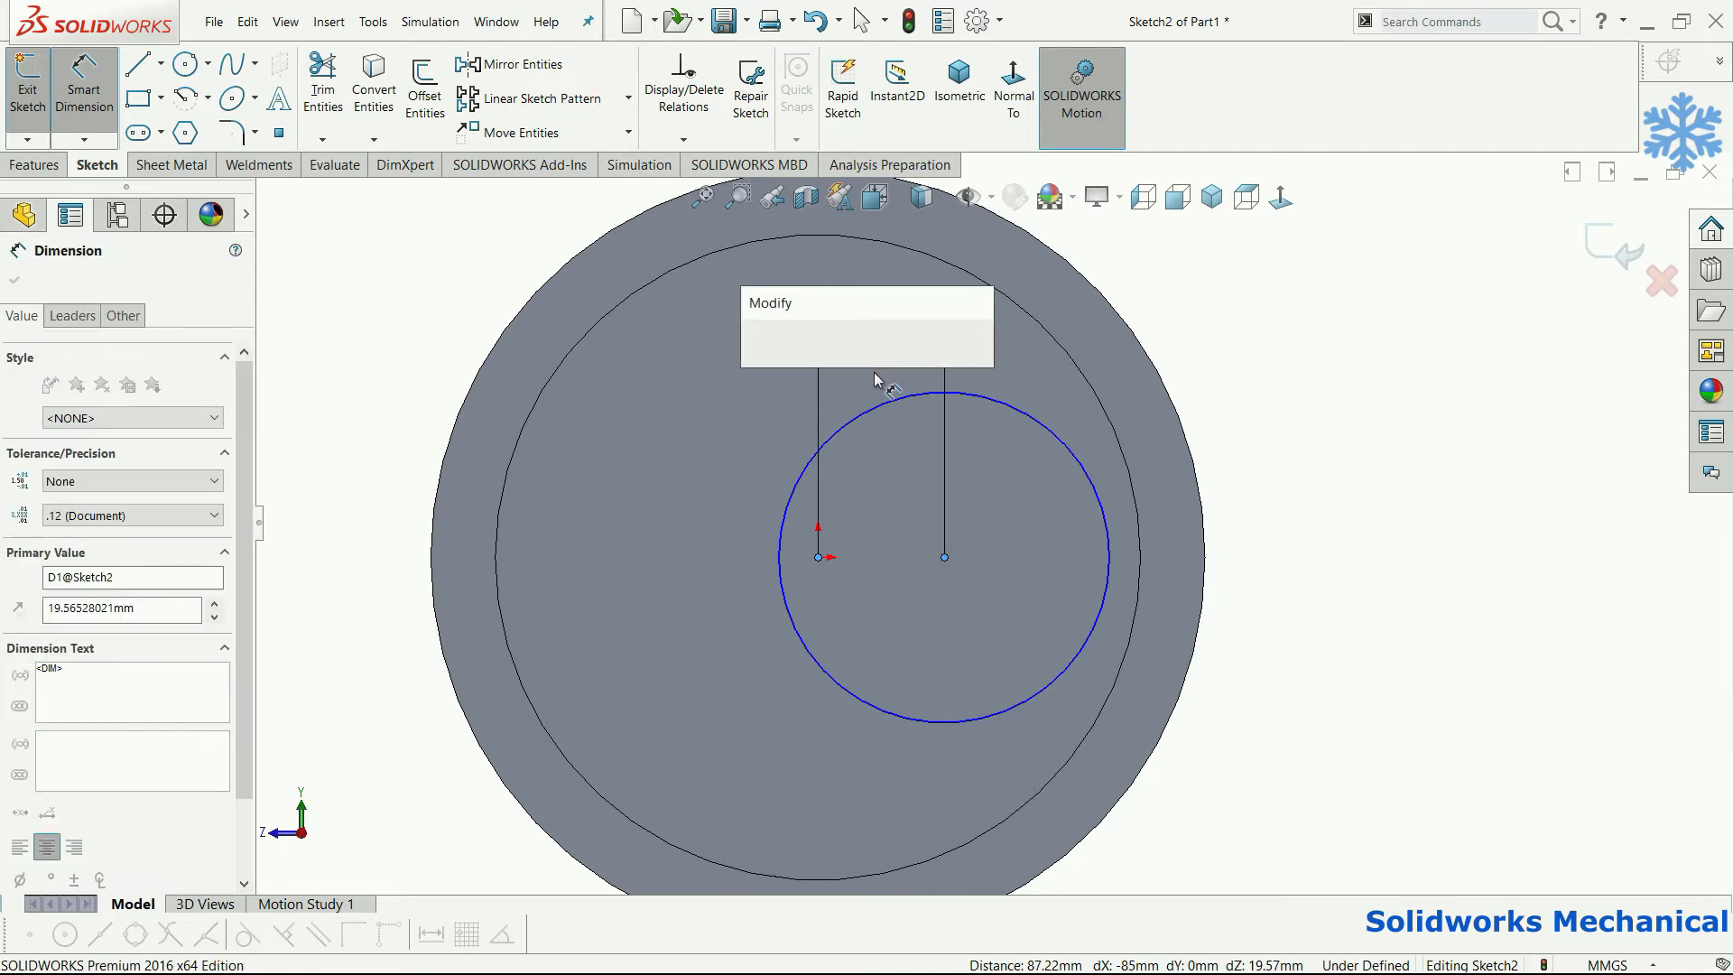
type("20")
key("Return")
Add a horizontal relation between the circle's center and the origin.
key("Escape")
left_click(945, 557)
left_click(820, 558, "ctrl")
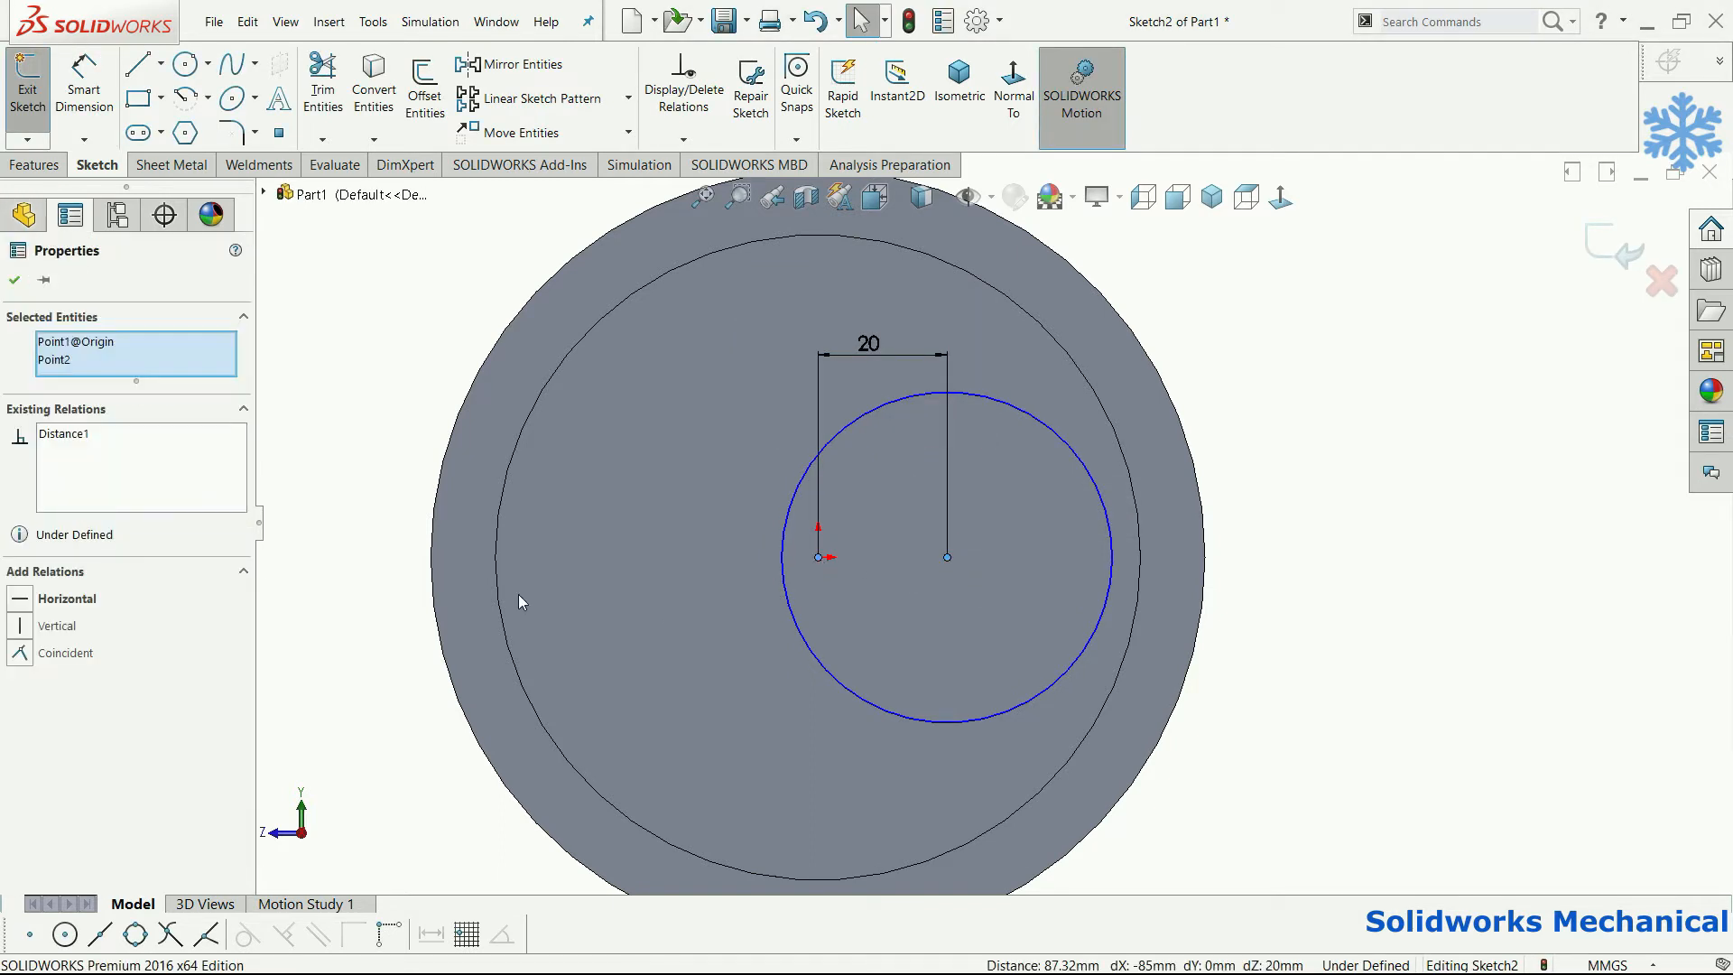
left_click(1364, 557)
Set the circle's diameter to 50 mm.
right_click_drag(1416, 677, 1424, 329)
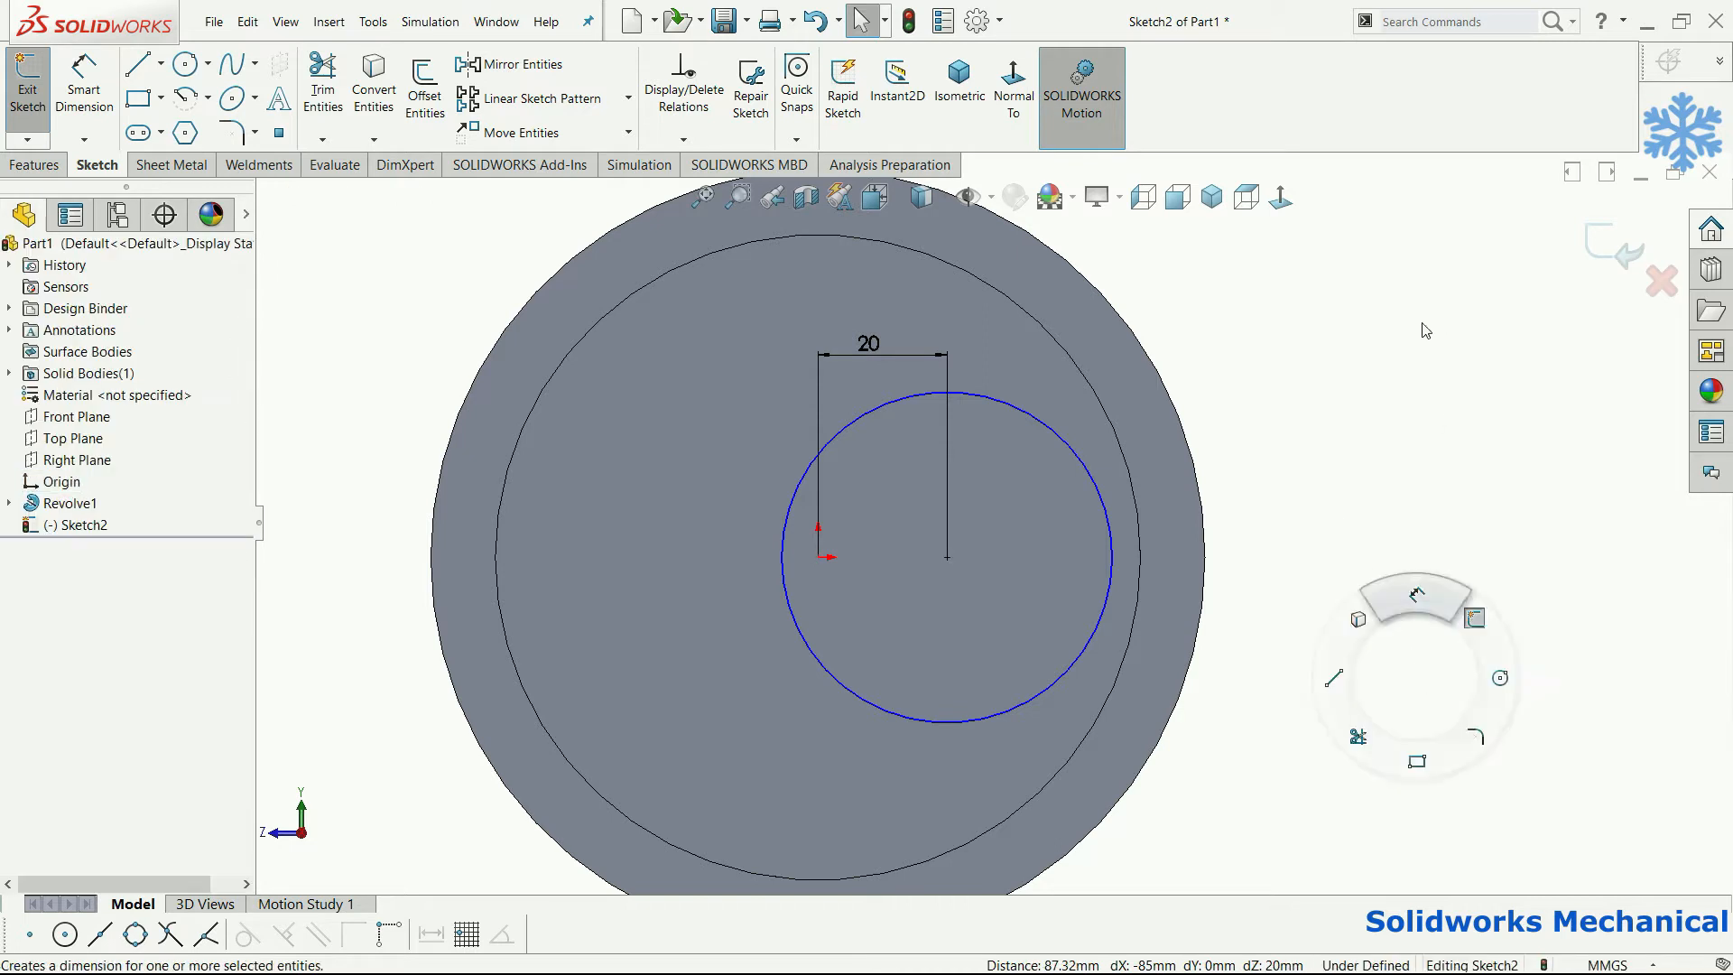
left_click(1081, 467)
left_click(1205, 310)
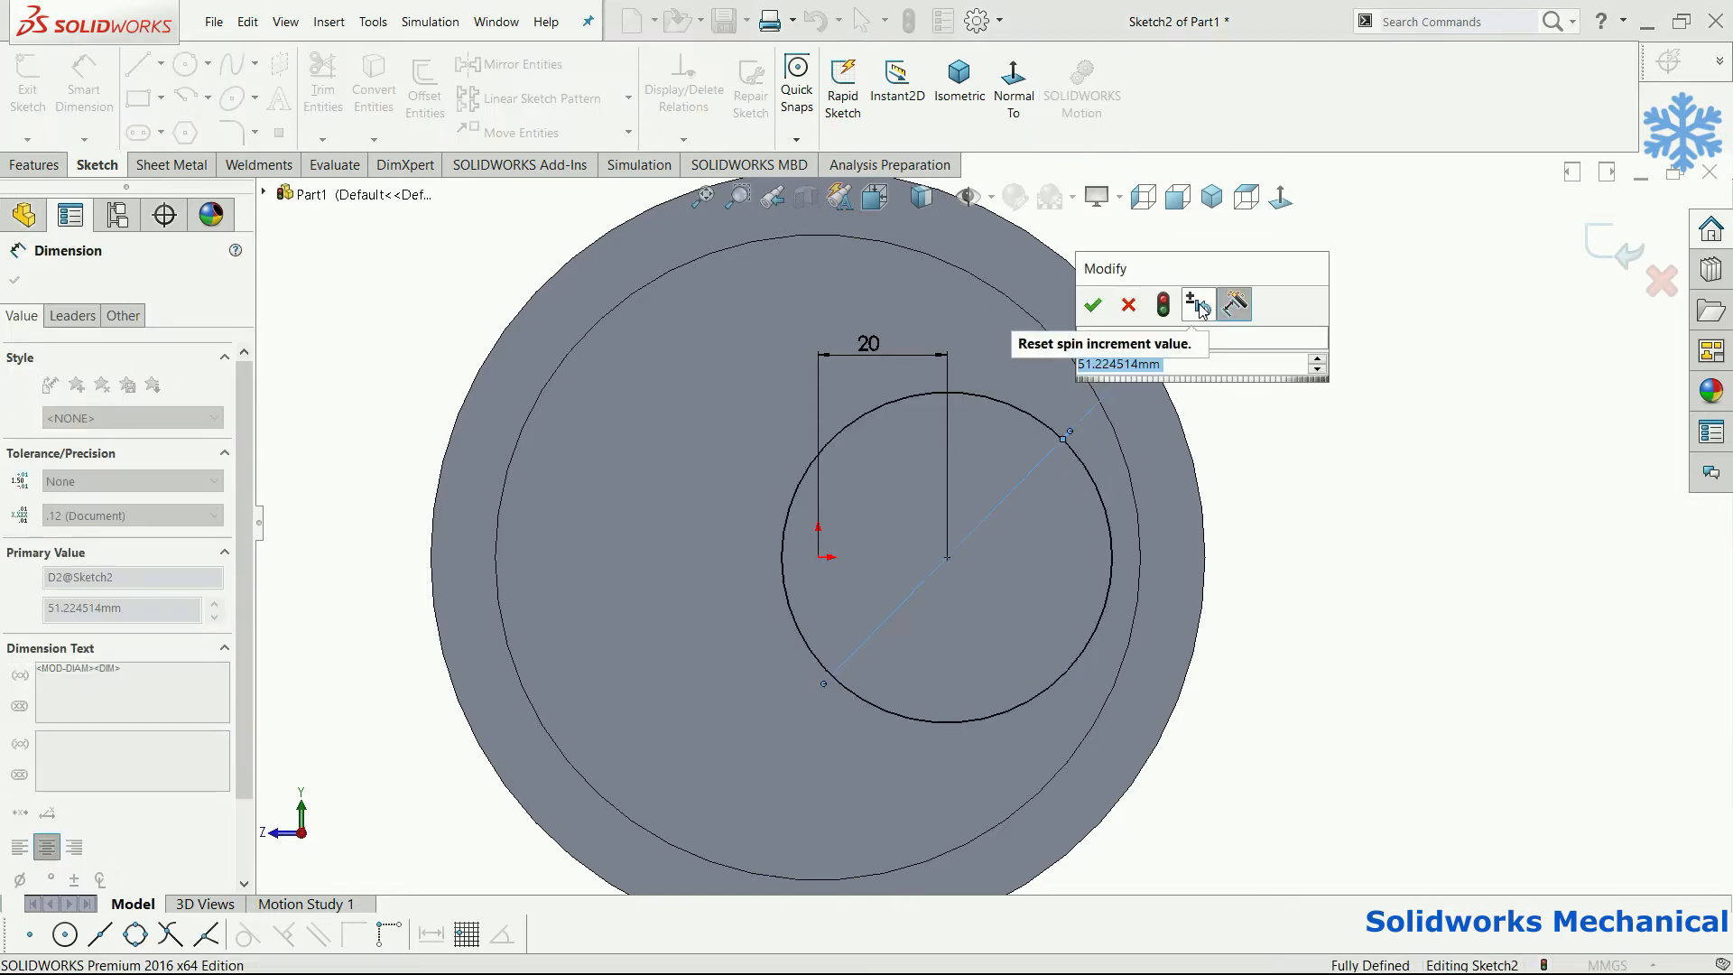
type("50")
key("Return")
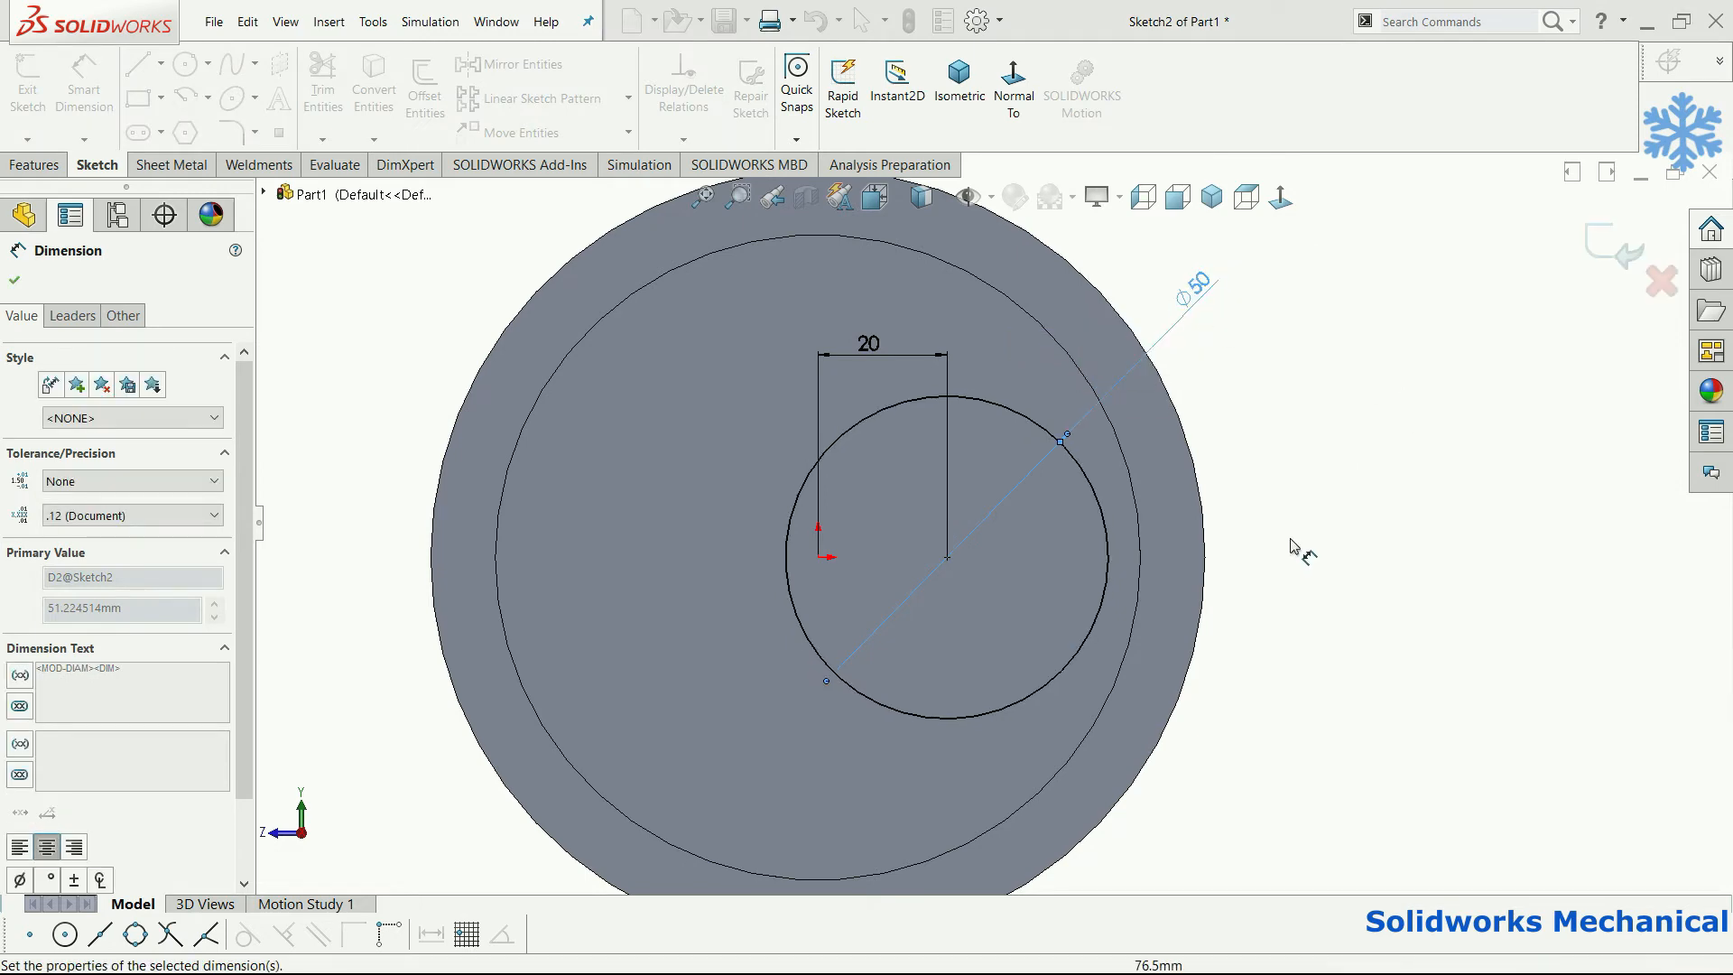
mouse_move(1036, 632)
middle_mouse_down()
mouse_move(1062, 648)
mouse_move(1035, 643)
middle_mouse_up()
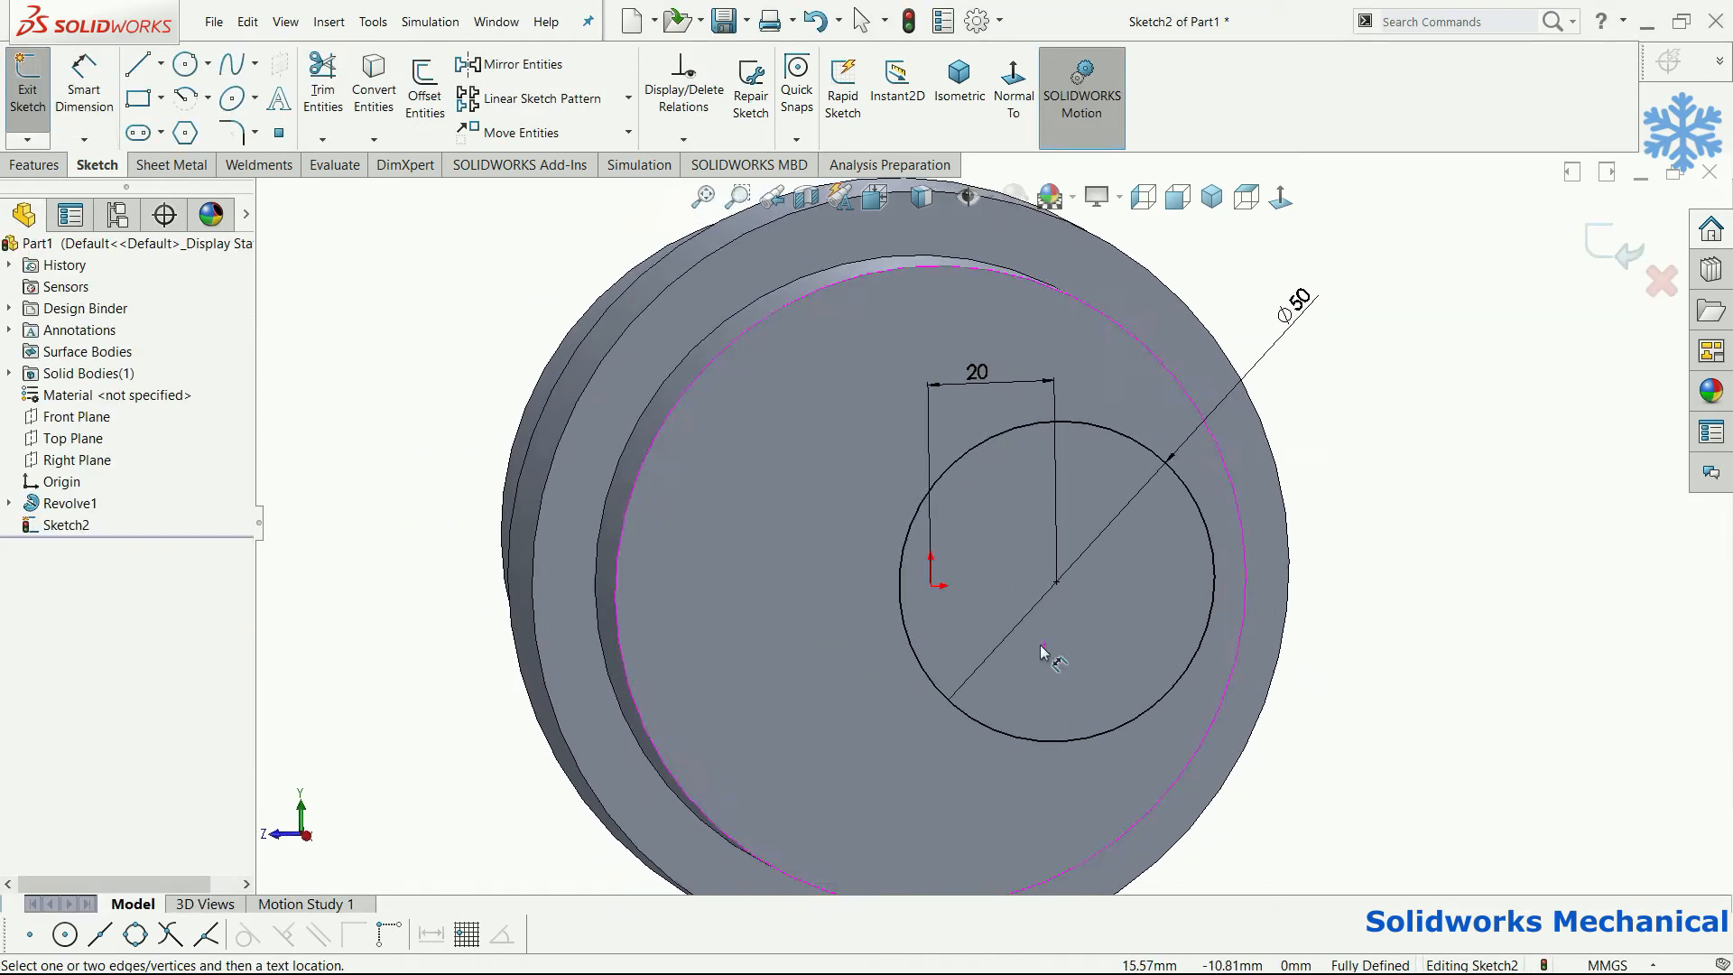
Draw a center rectangle about 10 by 8 mm, centered on the circle's point nearest the origin, to outline the keyway.
left_click(1281, 197)
key("Escape")
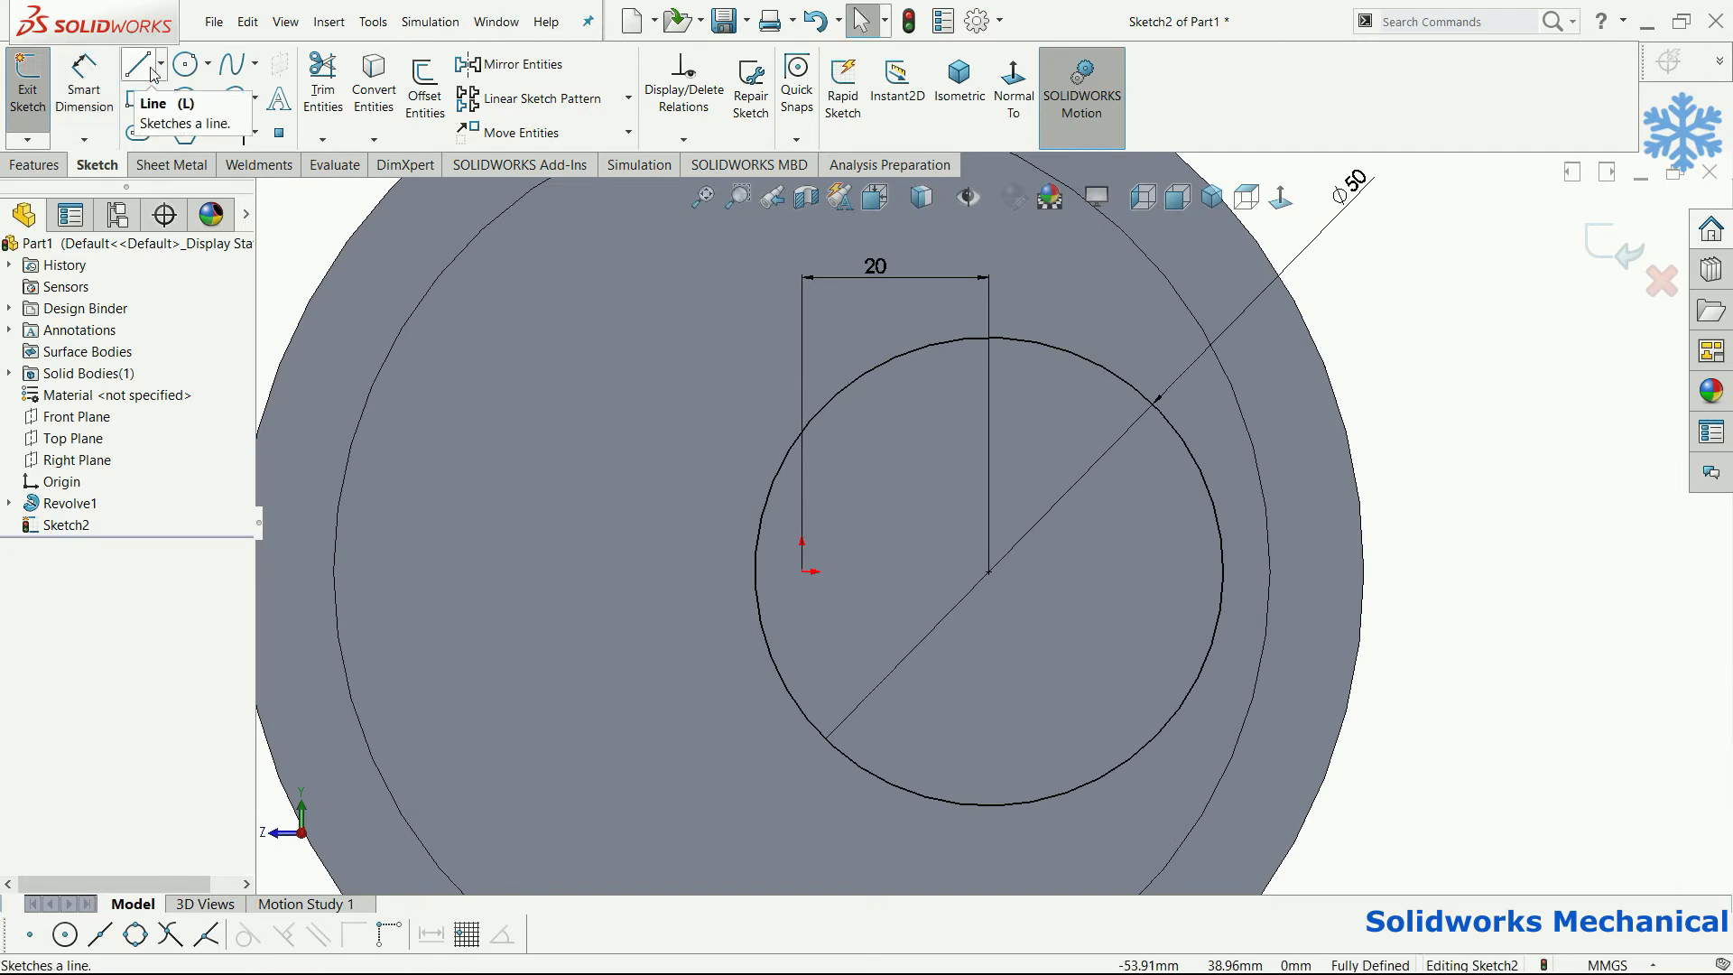
left_click(162, 97)
left_click(173, 151)
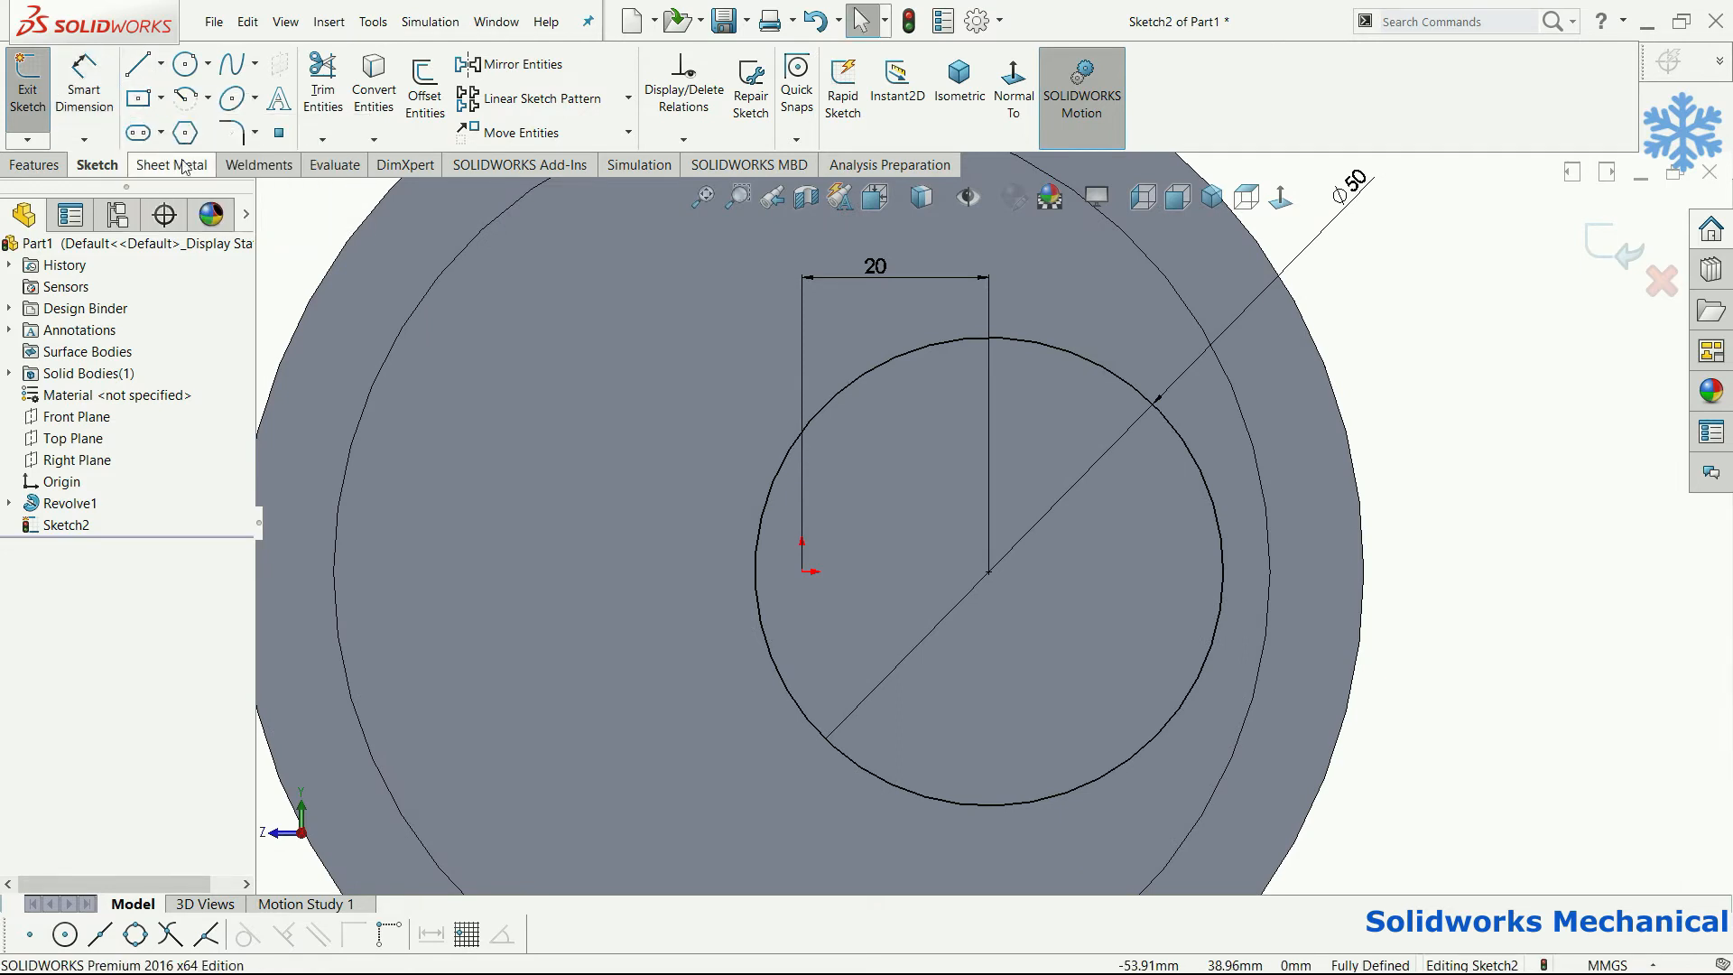
left_click(754, 572)
left_click(801, 609)
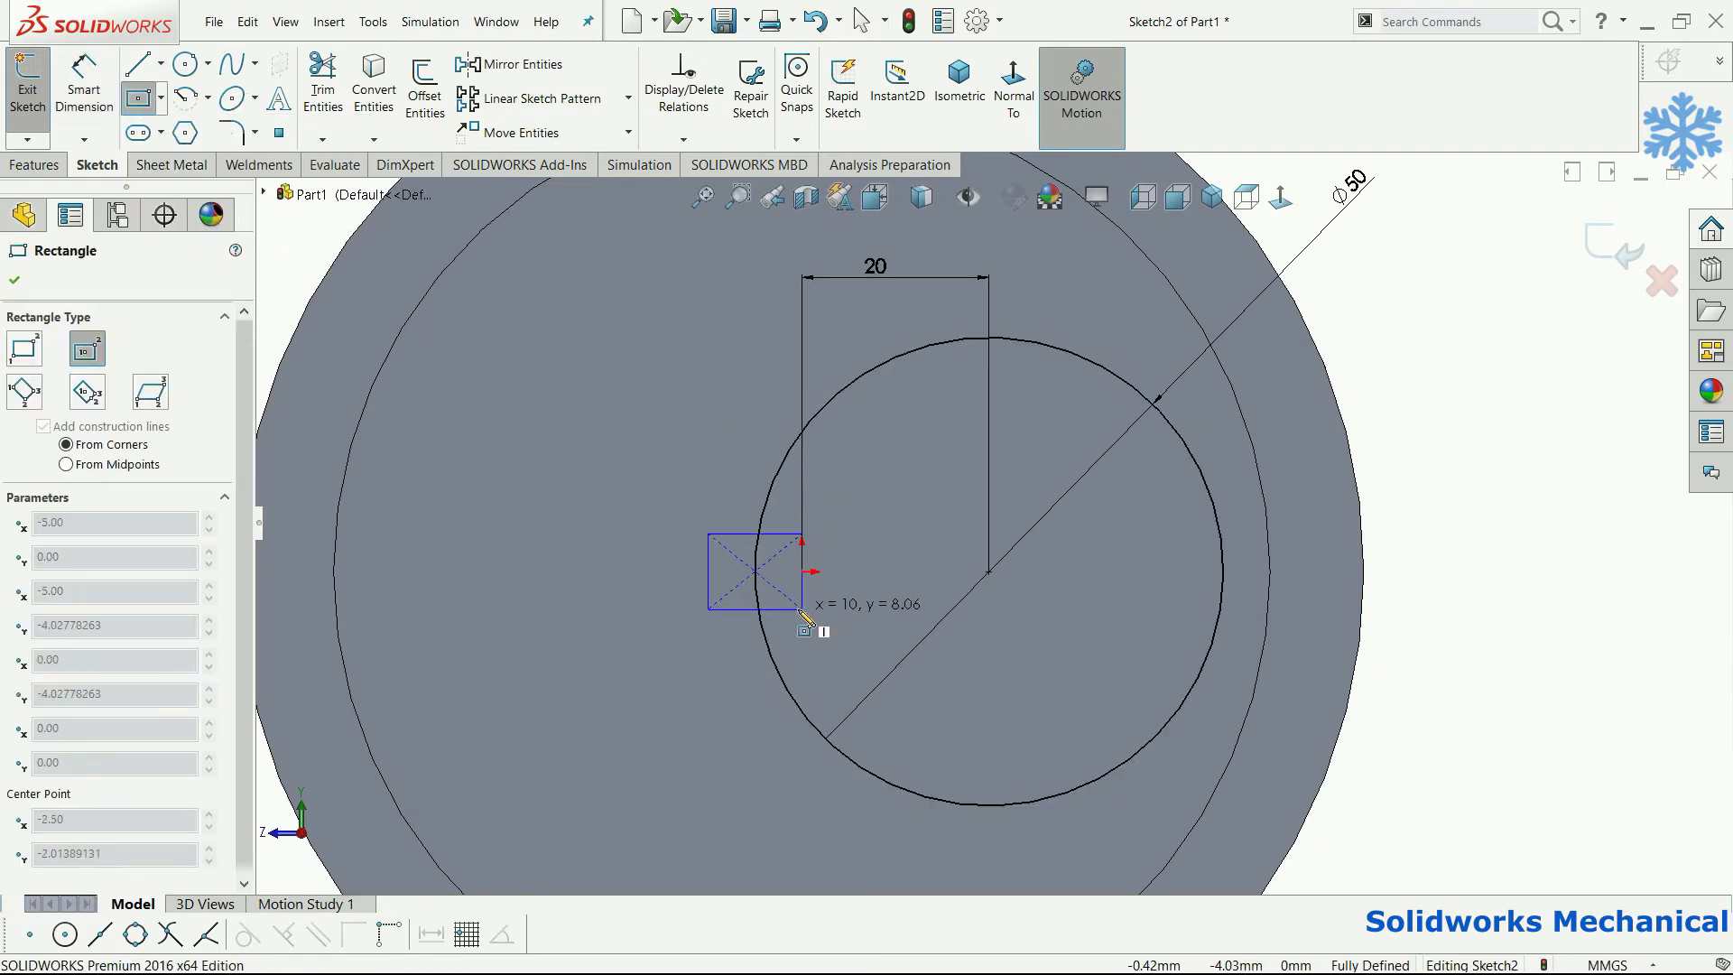
key("Escape")
Set the keyway rectangle's height to 10 mm.
left_click(86, 88)
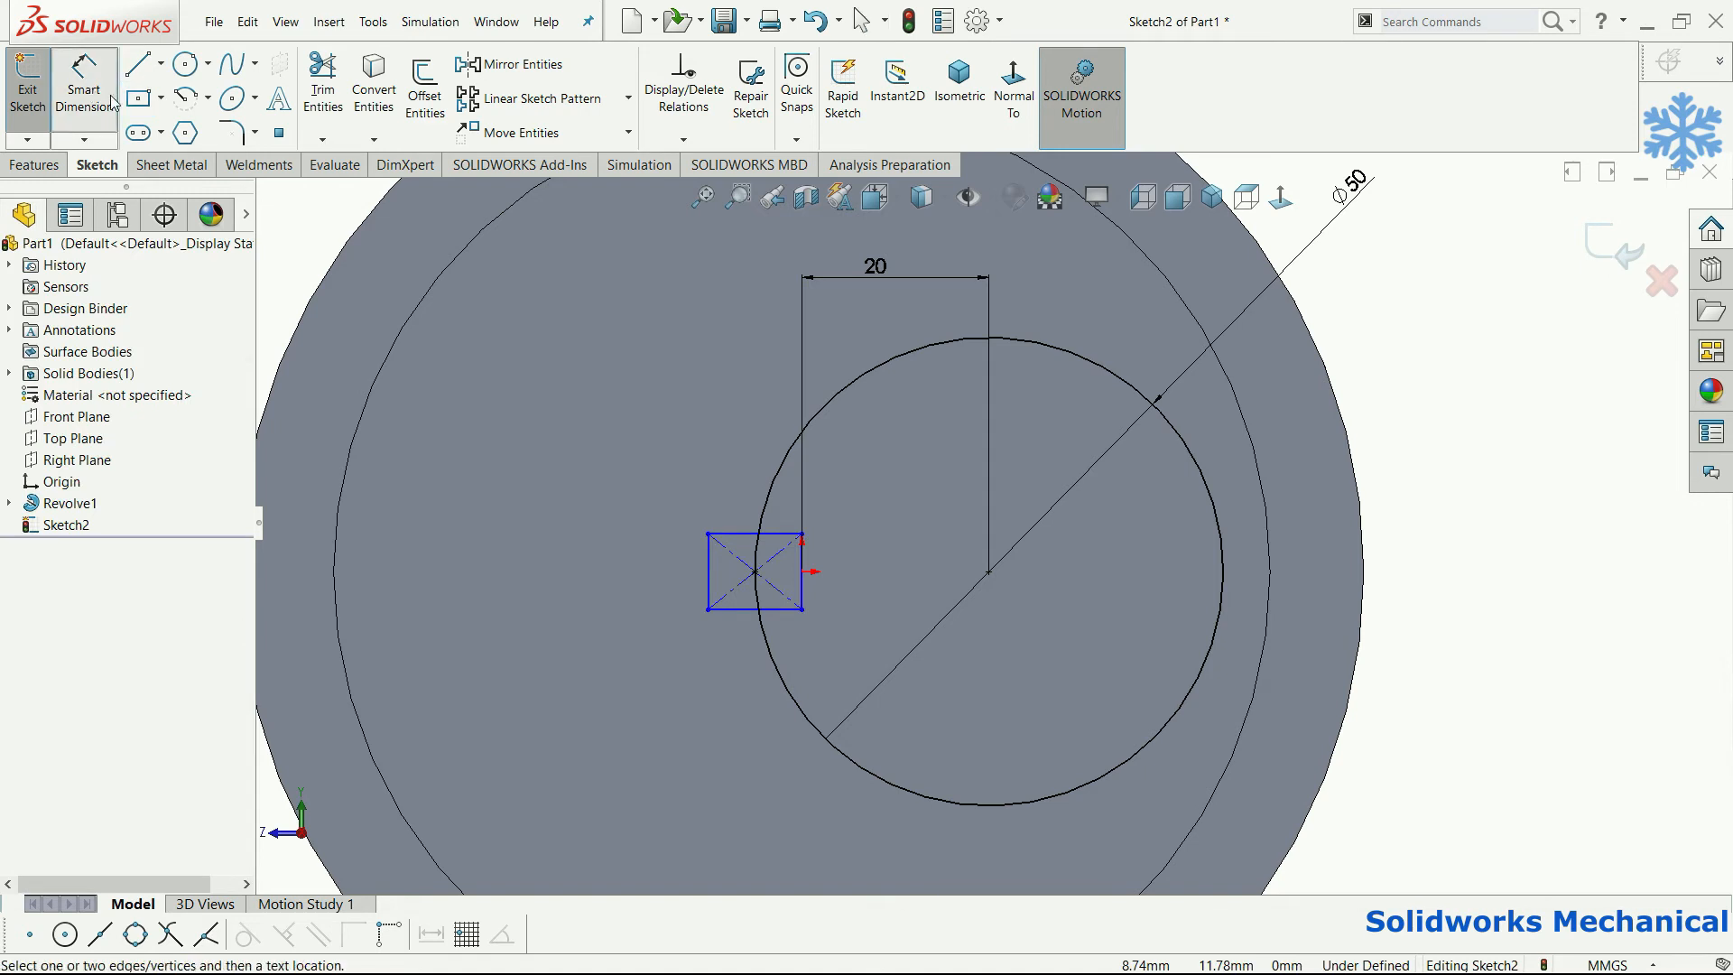
left_click(706, 568)
left_click(679, 574)
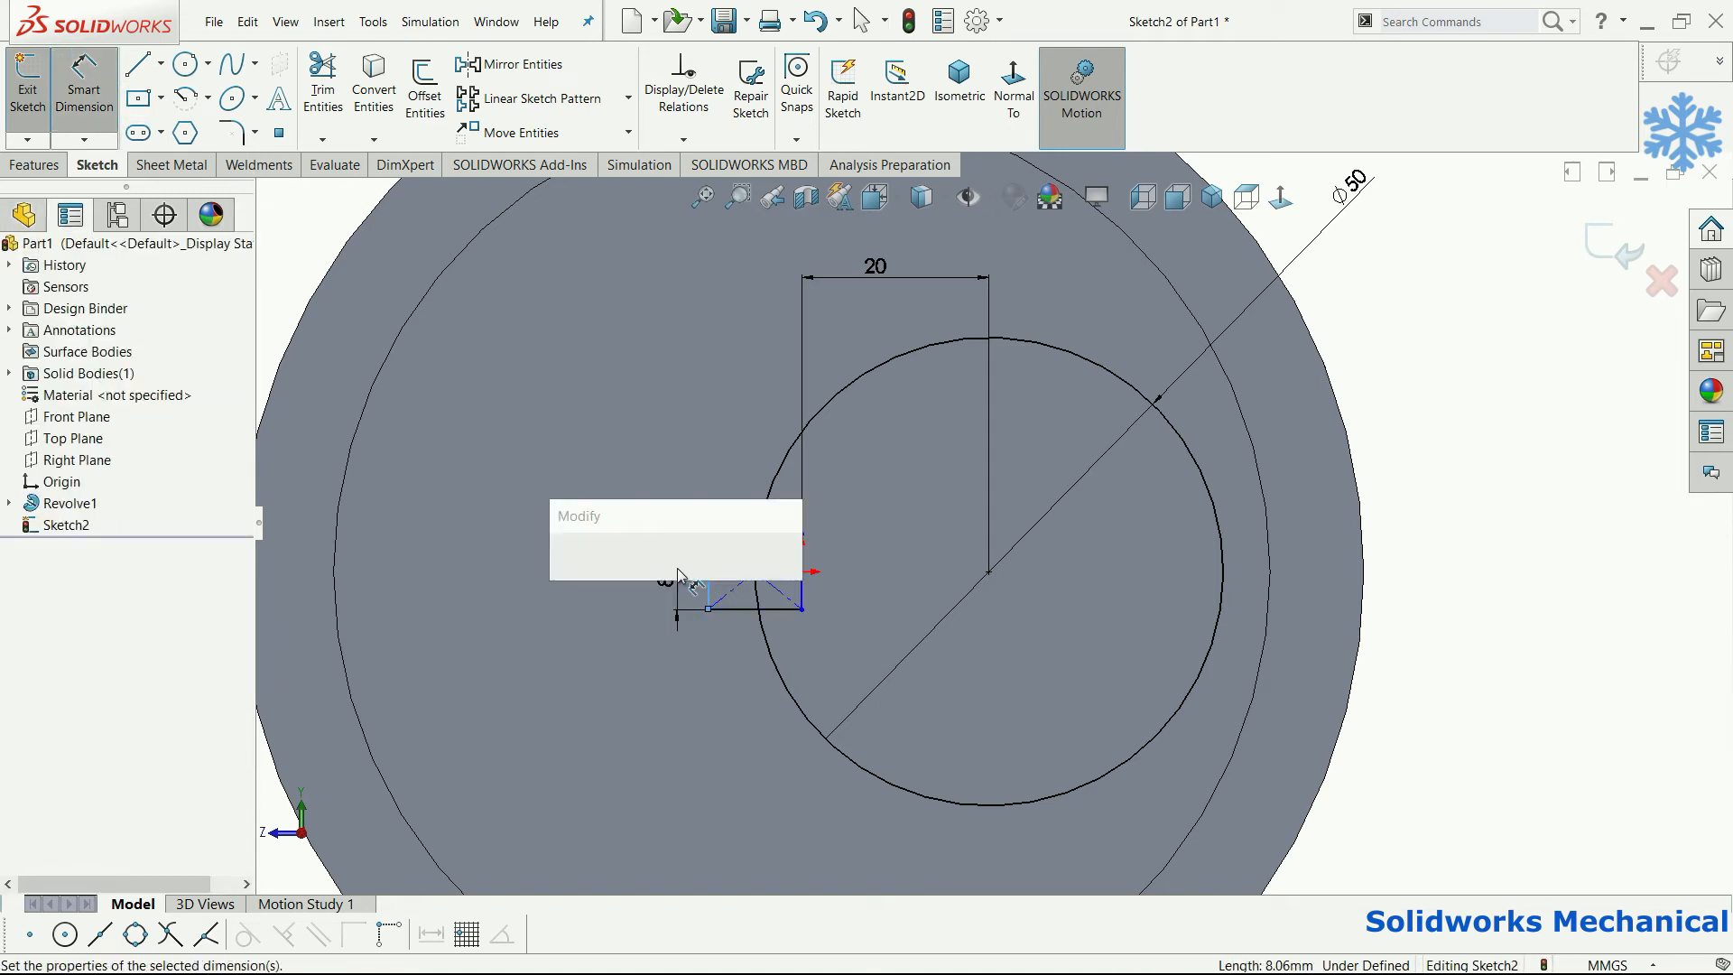
type("10")
key("Return")
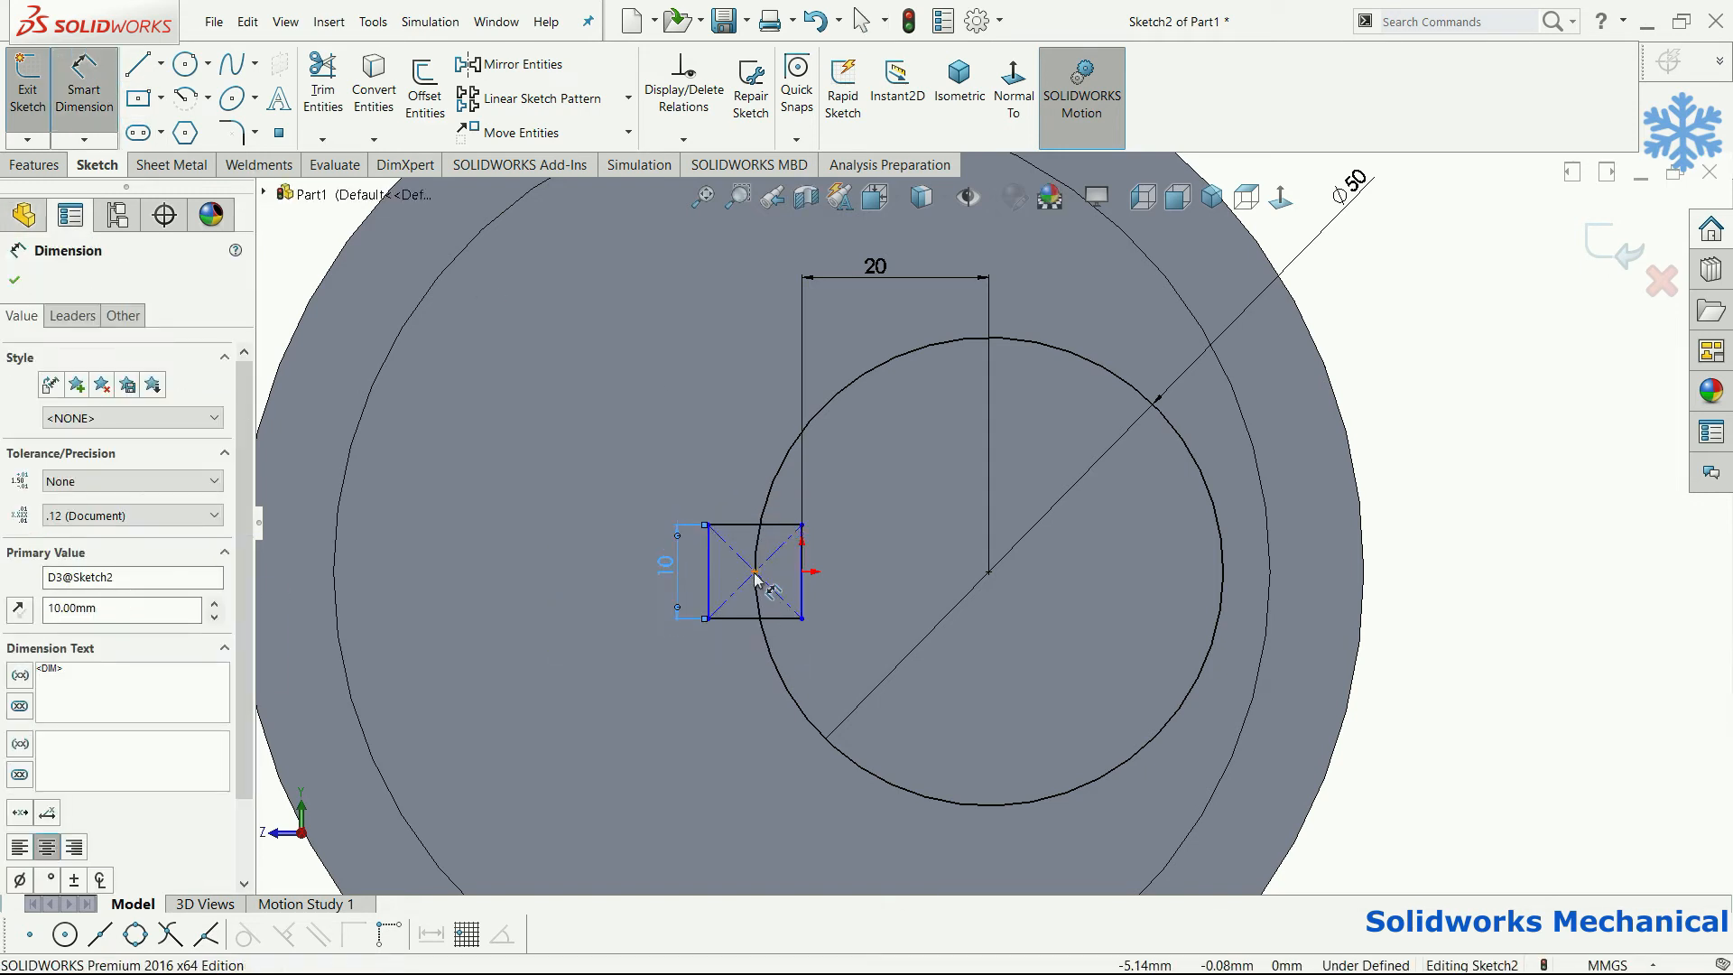
Dimension the distance from the rectangle's center to its outer vertical side as 5 mm.
left_click(755, 571)
left_click(706, 564)
left_click(729, 473)
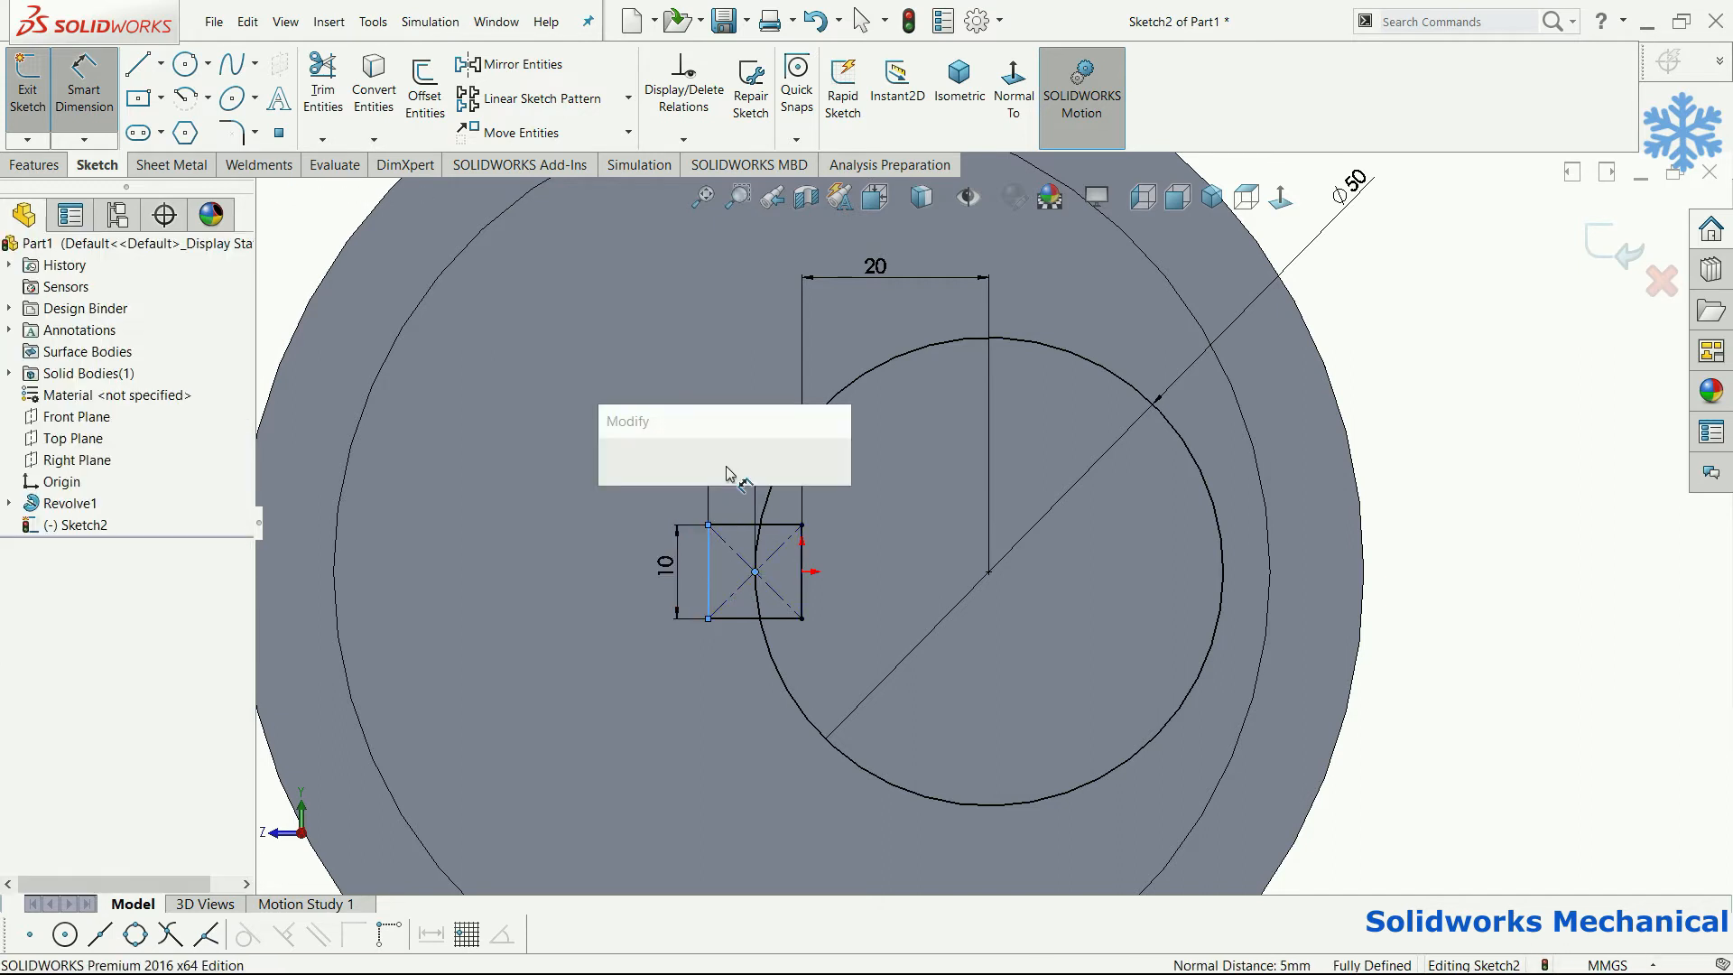
key("Return")
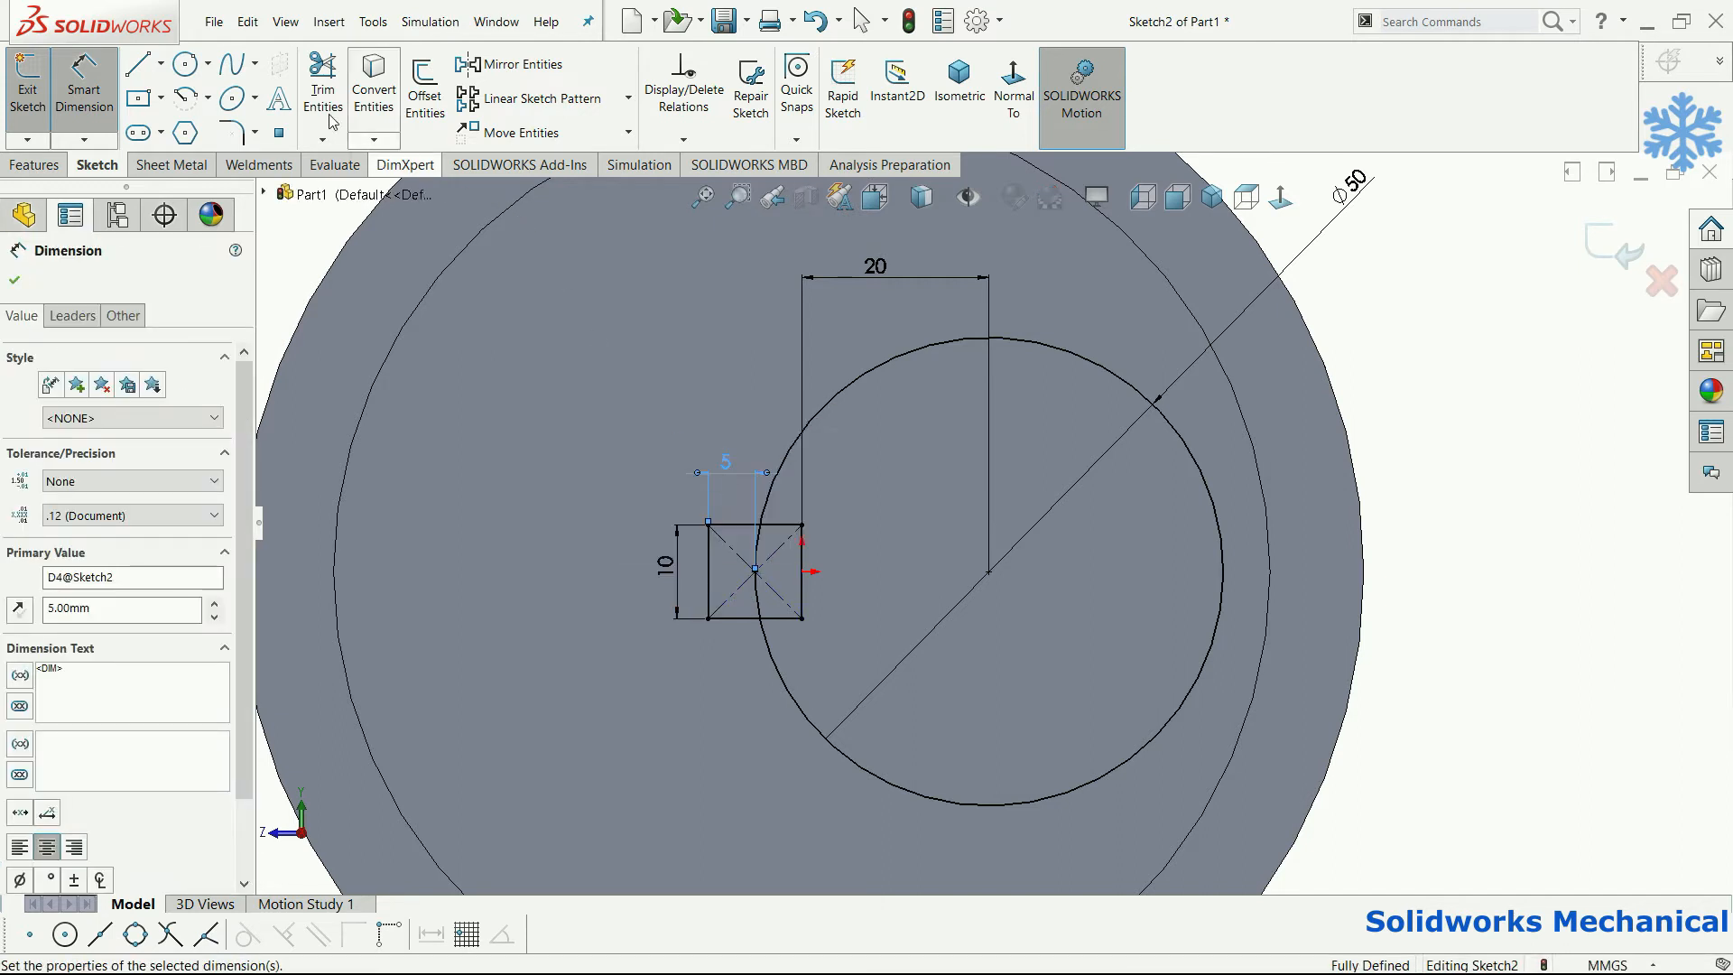
Trim the rectangle lines inside the circle and the arc between them into one bore-and-keyway outline with Power trim.
left_click(323, 91)
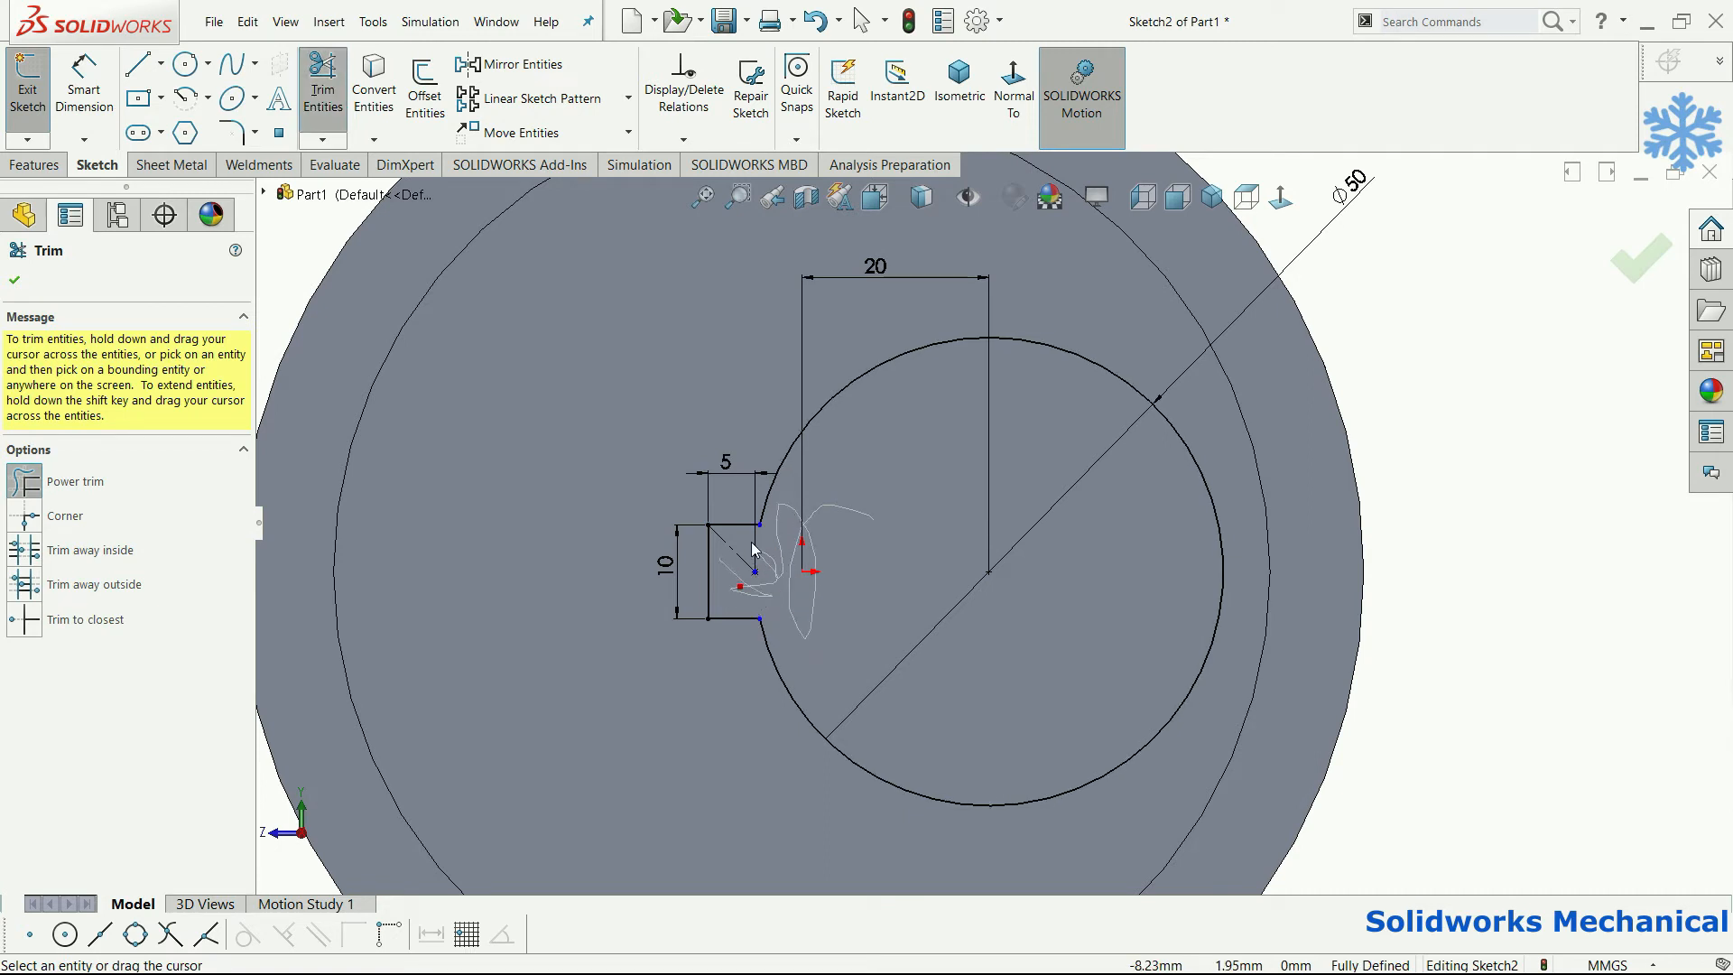
key("Escape")
Dimension the vertical distance from the keyway's upper outer corner to the origin as 5 mm.
left_click(86, 93)
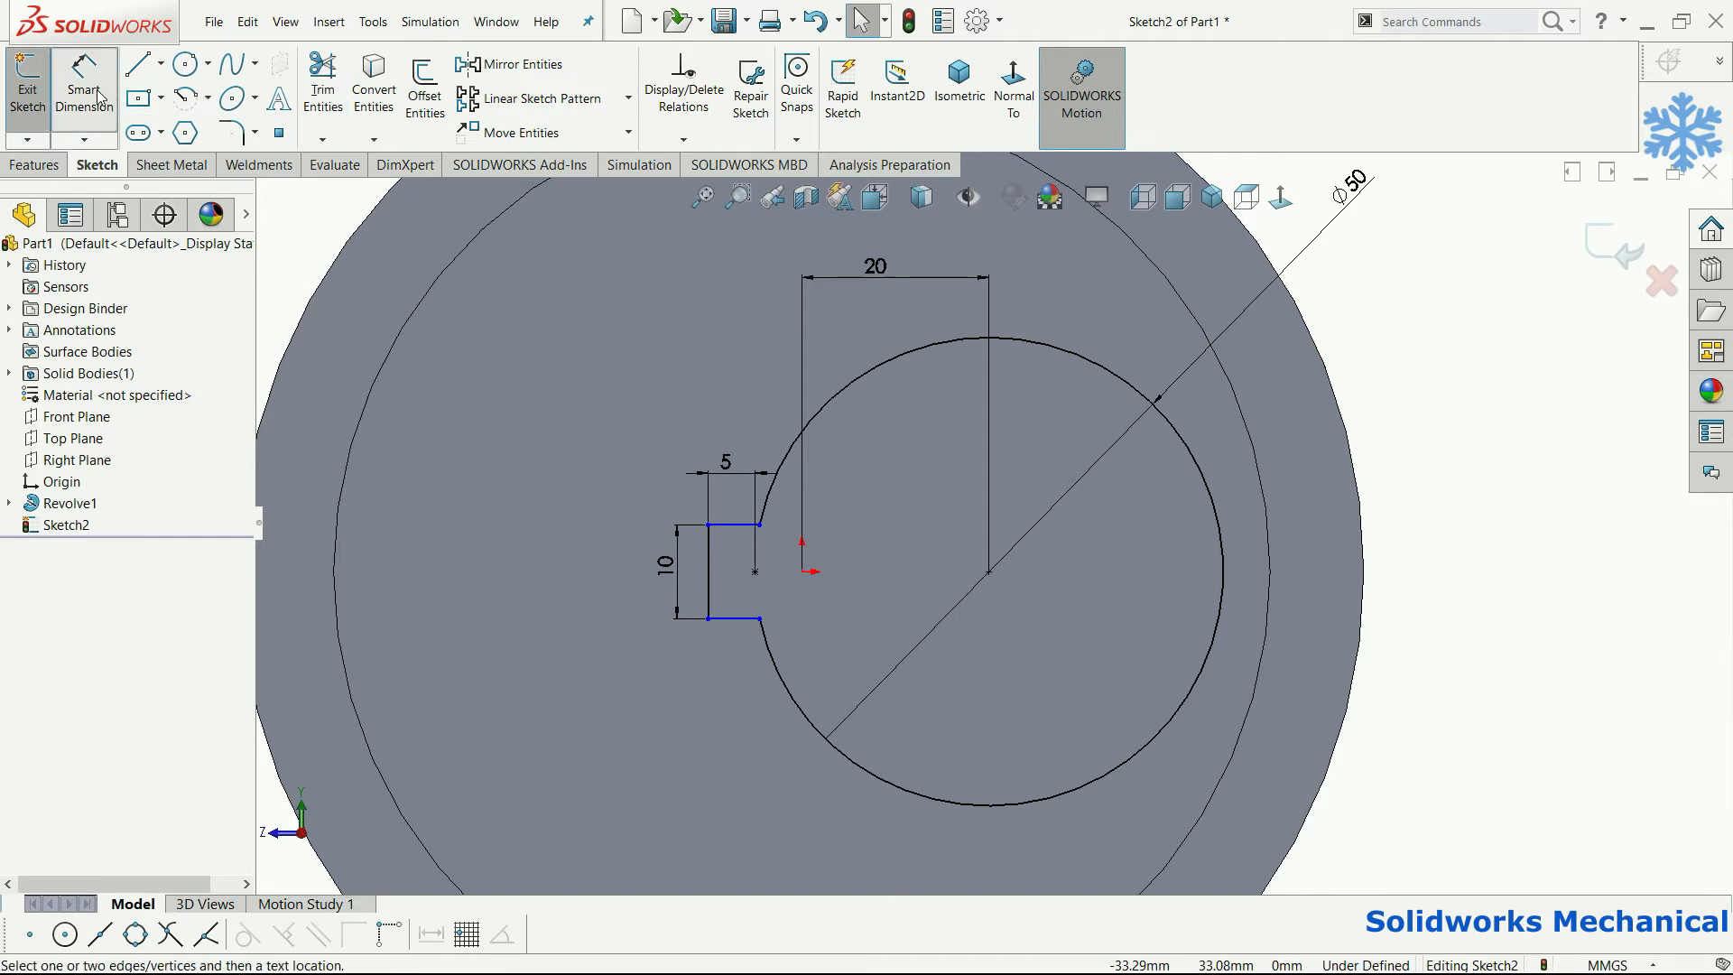
key("Escape")
left_click(84, 91)
left_click(708, 524)
left_click(803, 571)
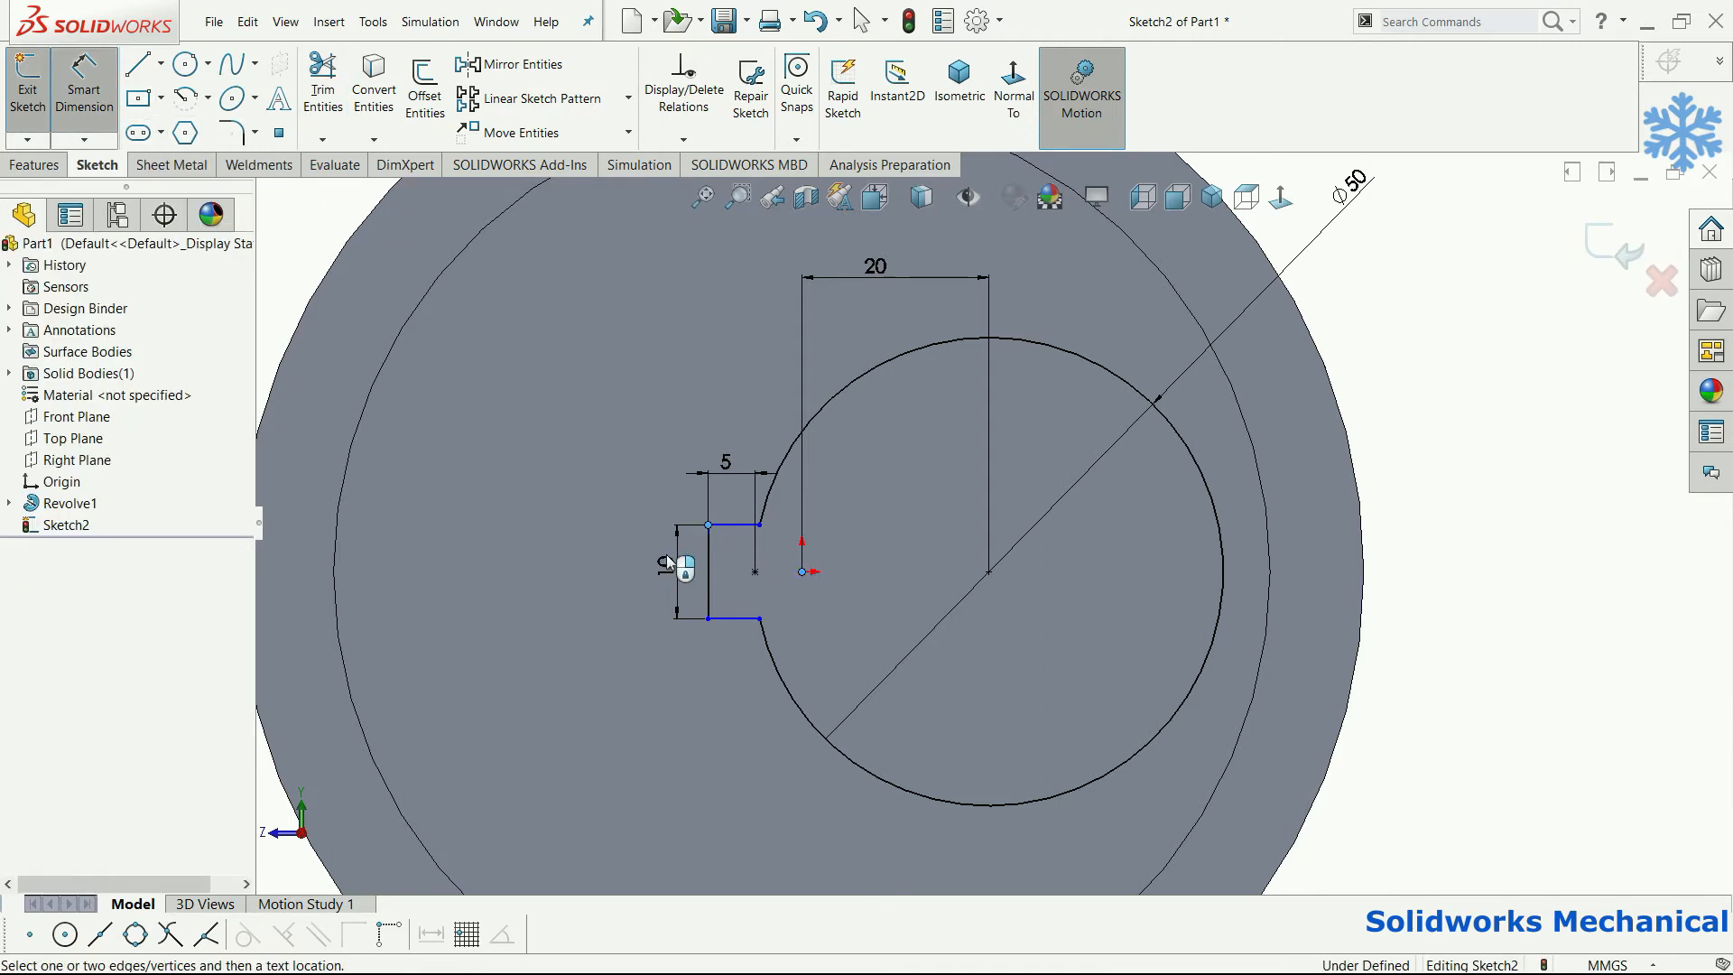
left_click(614, 555)
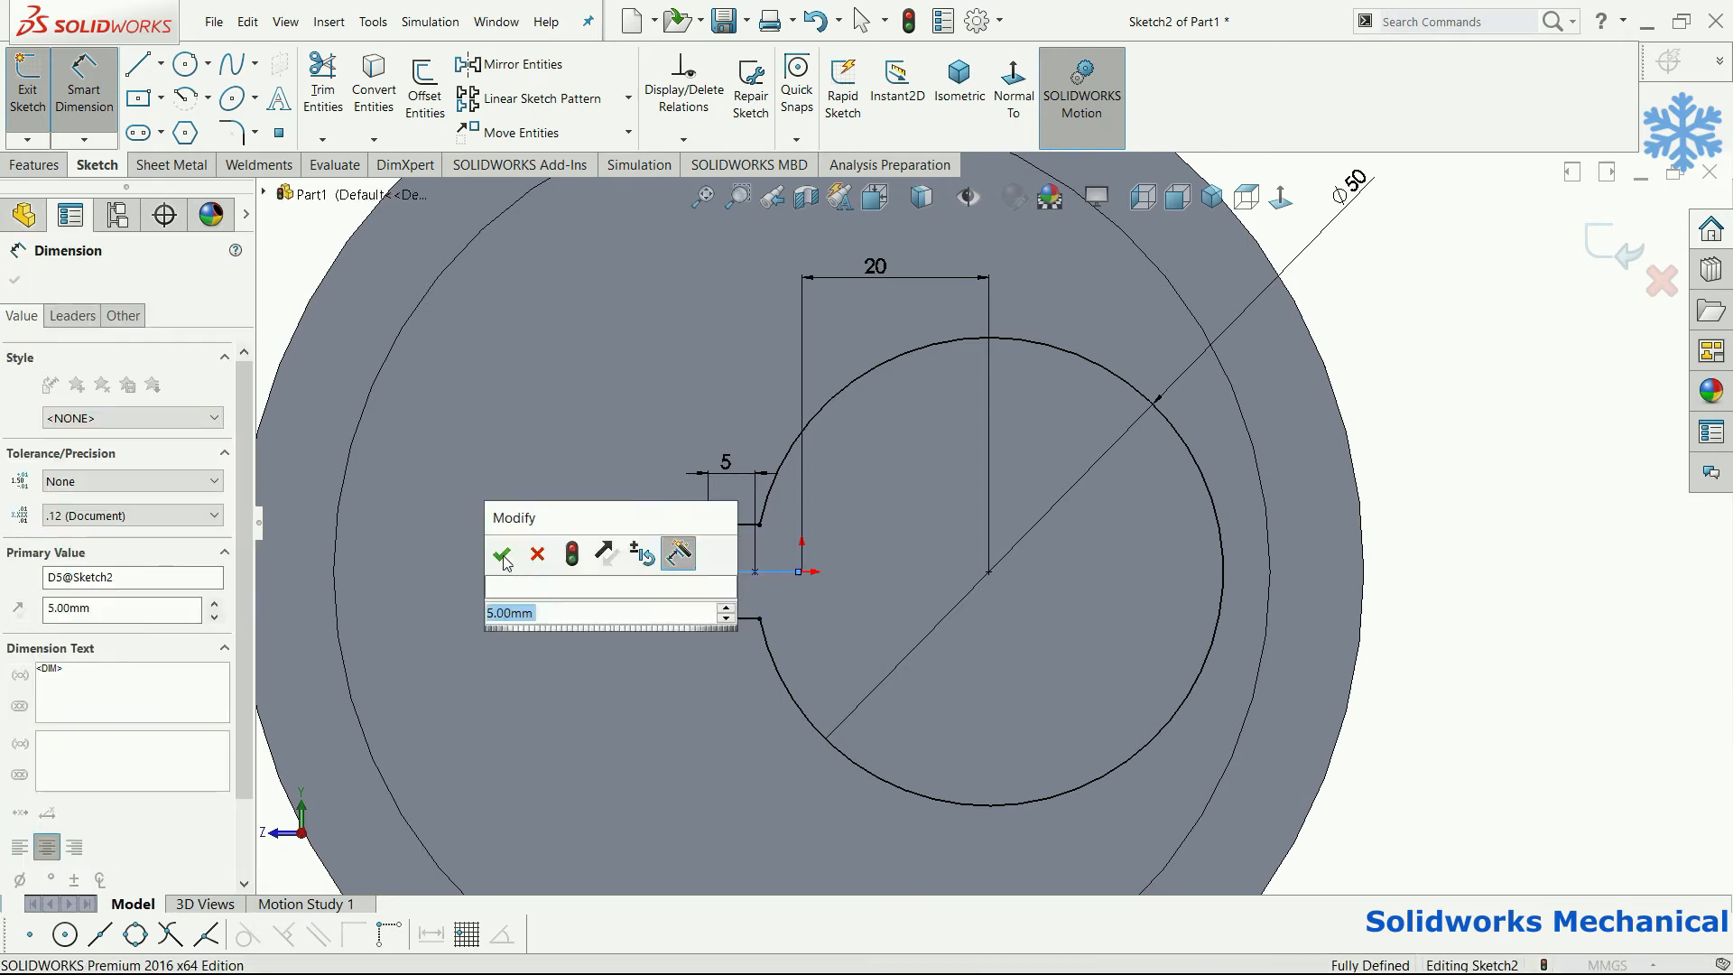
key("Return")
scroll(1012, 575, "up", 6)
key("Escape")
Cut the bore-and-keyway profile through the part with a blind extruded cut 207 mm deep.
middle_click_drag(948, 498, 984, 520)
scroll(996, 549, "down", 3)
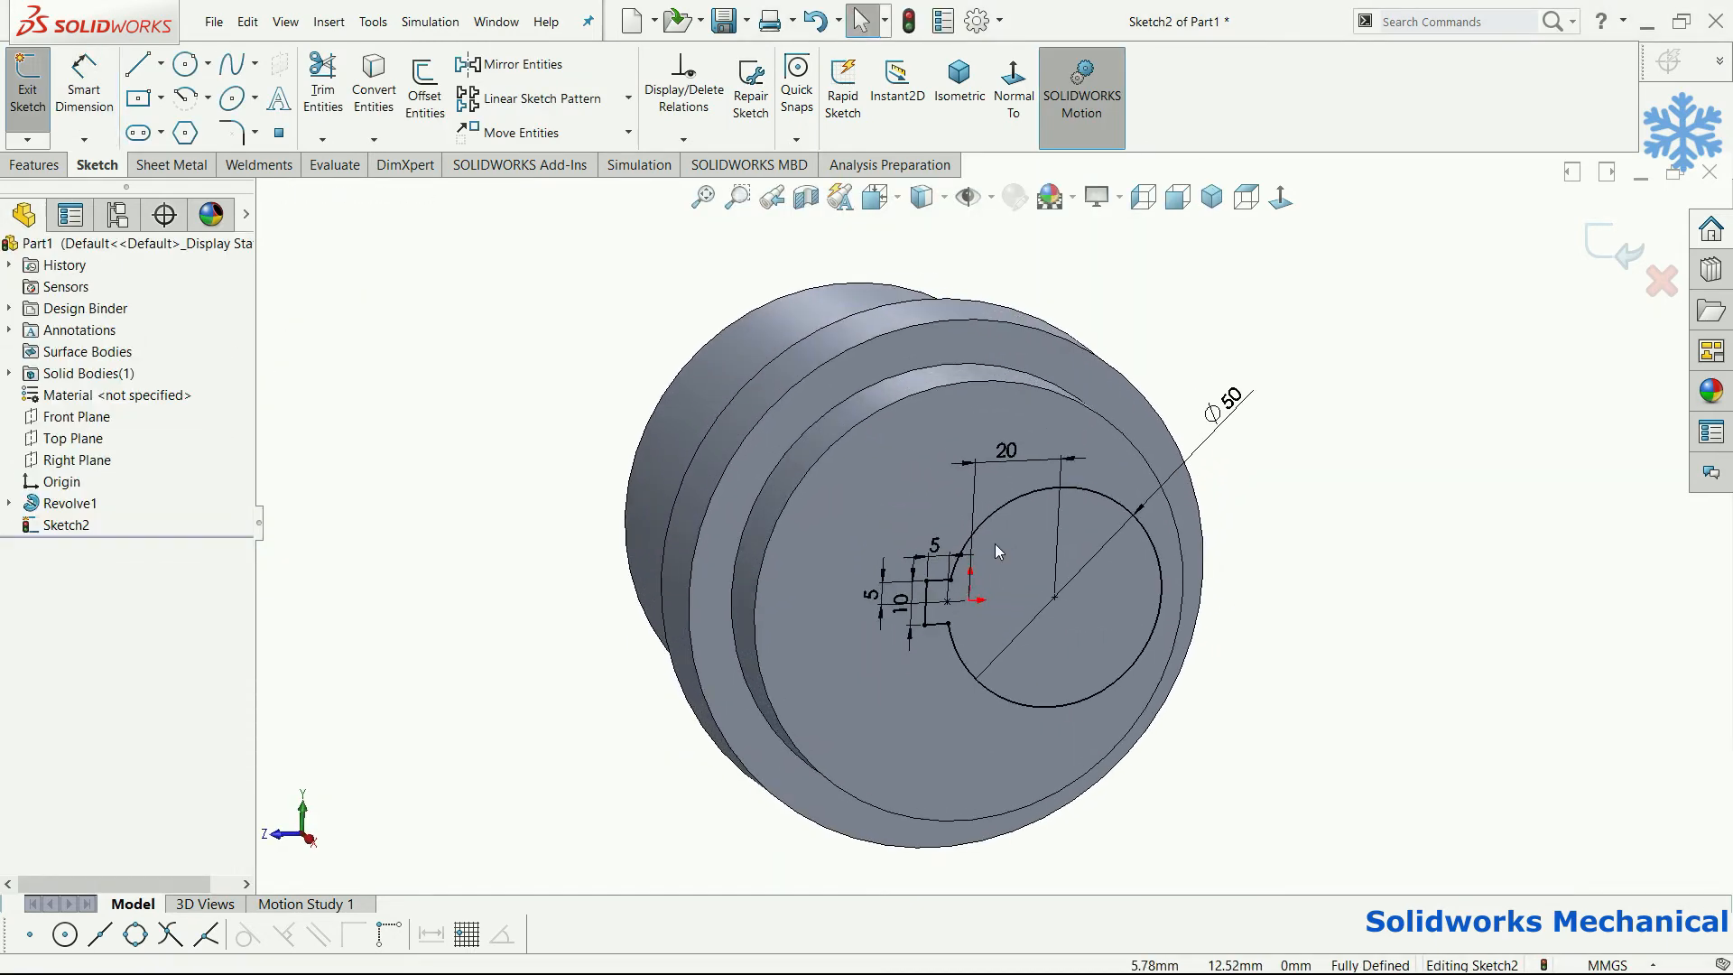
left_click(27, 164)
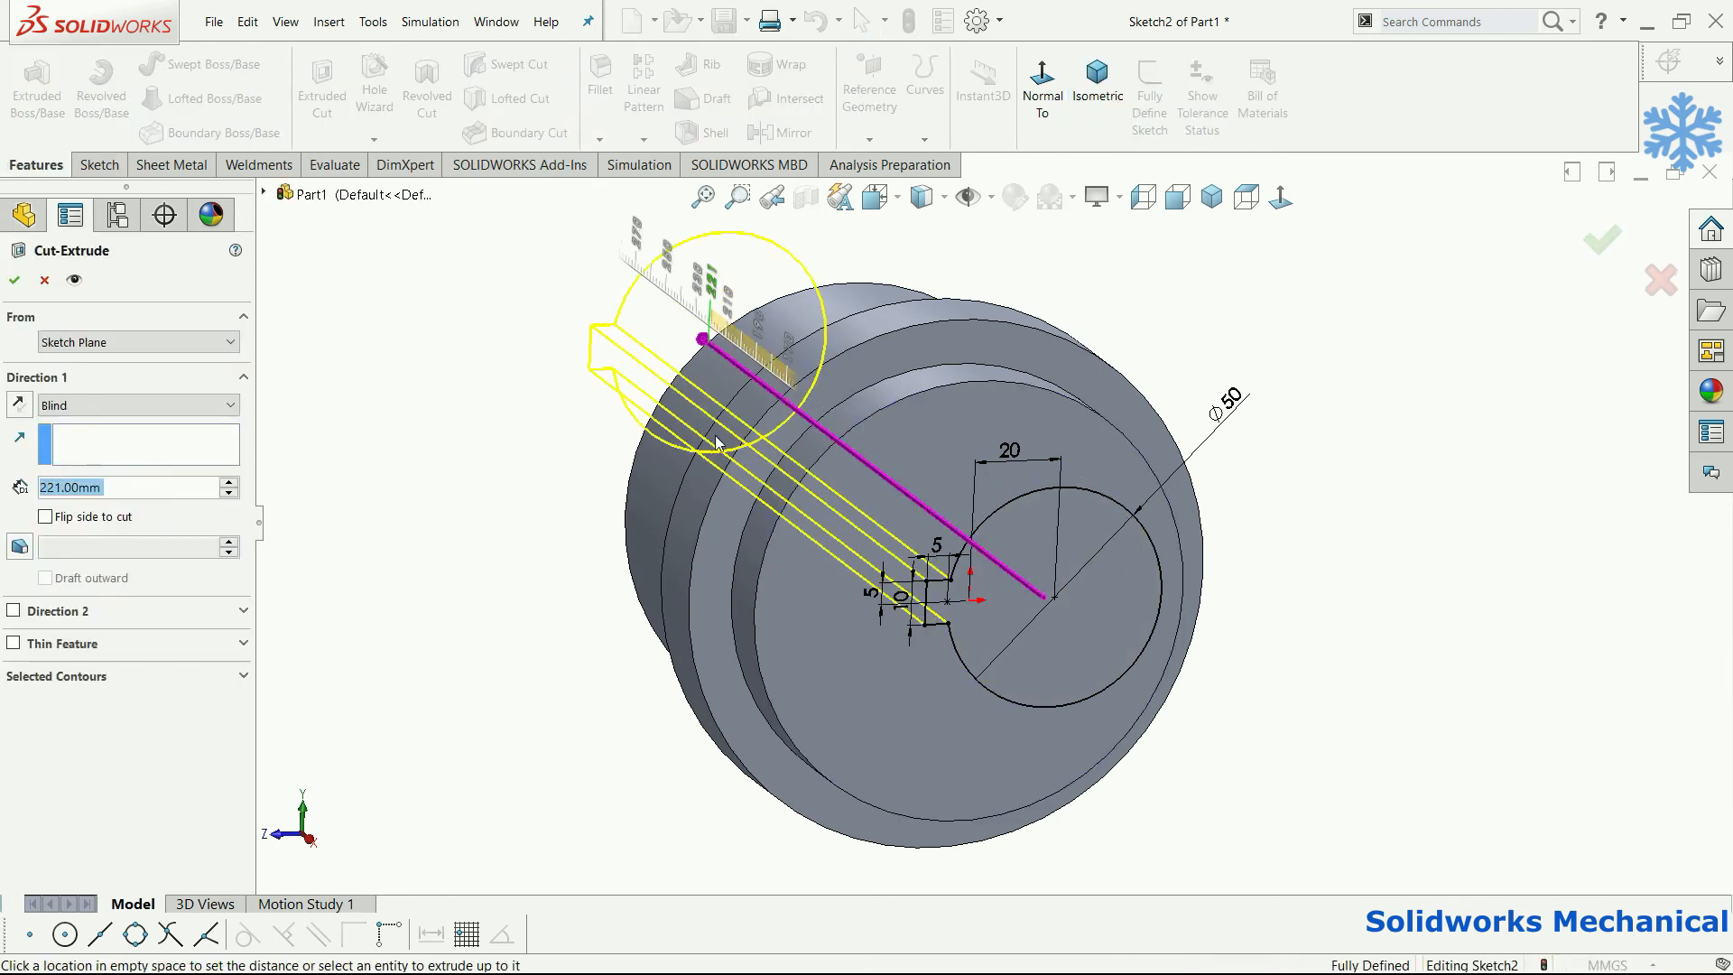
left_click(718, 437)
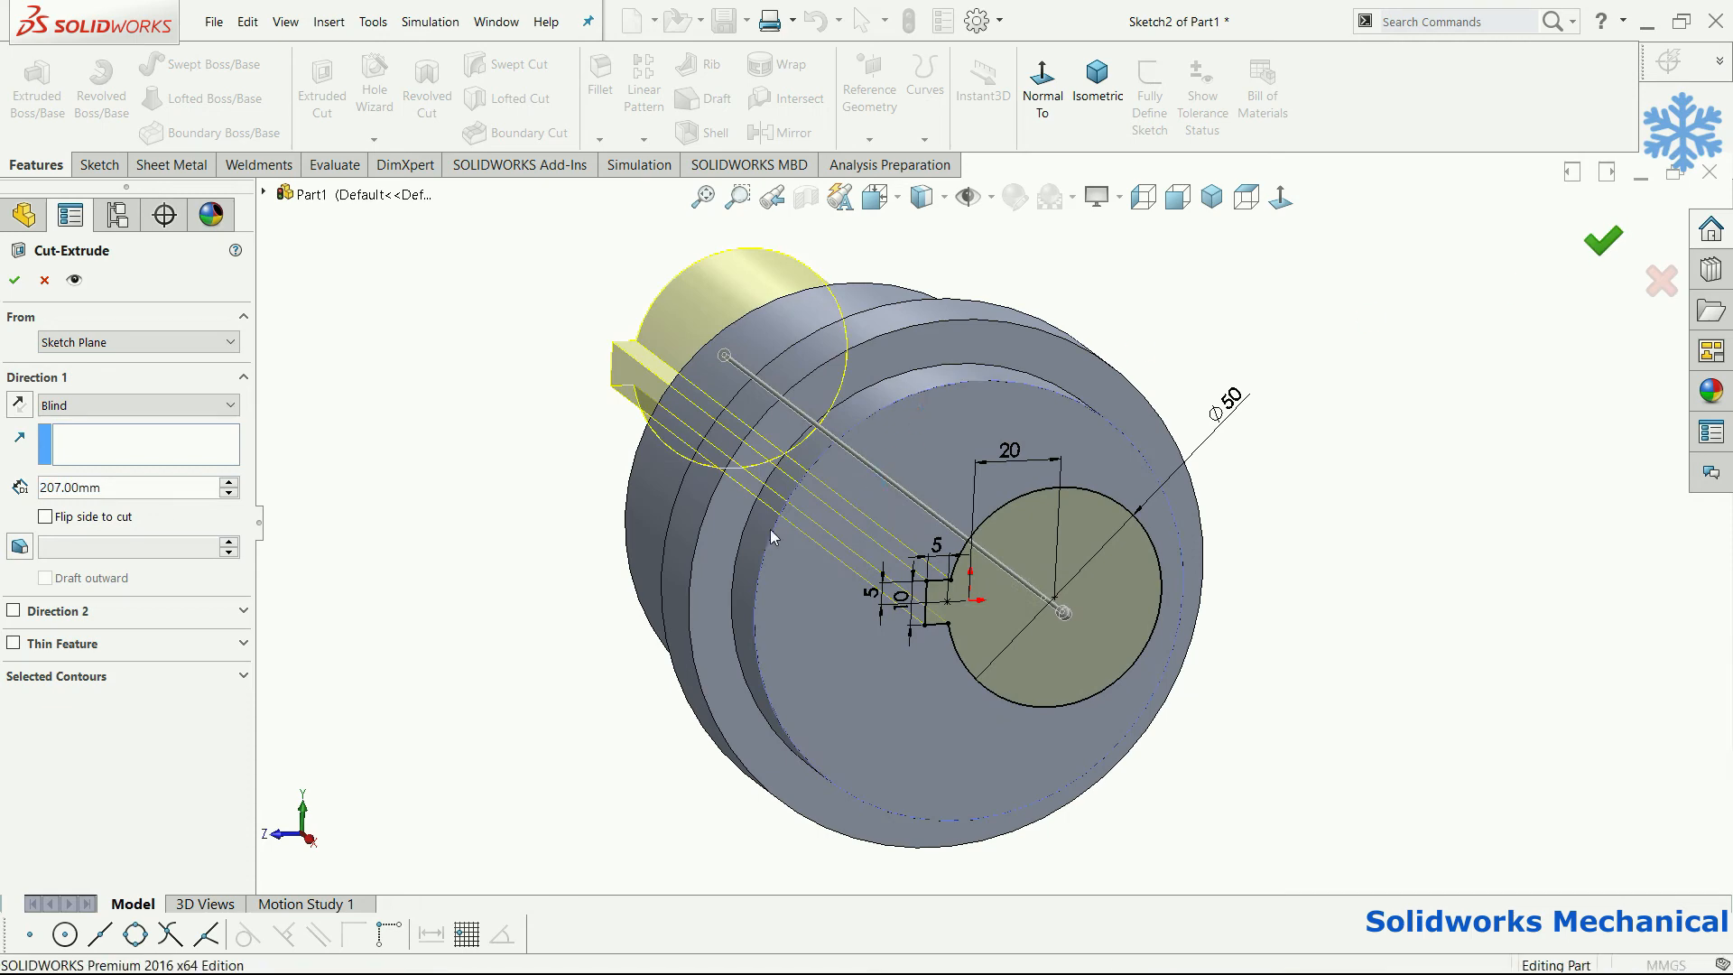
key("Return")
Fillet the two inner edges where the collar meets the cylinder on either side with a 3 mm radius.
middle_click_drag(1119, 593, 898, 782)
left_click(762, 568)
mouse_move(762, 576)
middle_mouse_down()
mouse_move(836, 534)
mouse_move(766, 583)
middle_mouse_up()
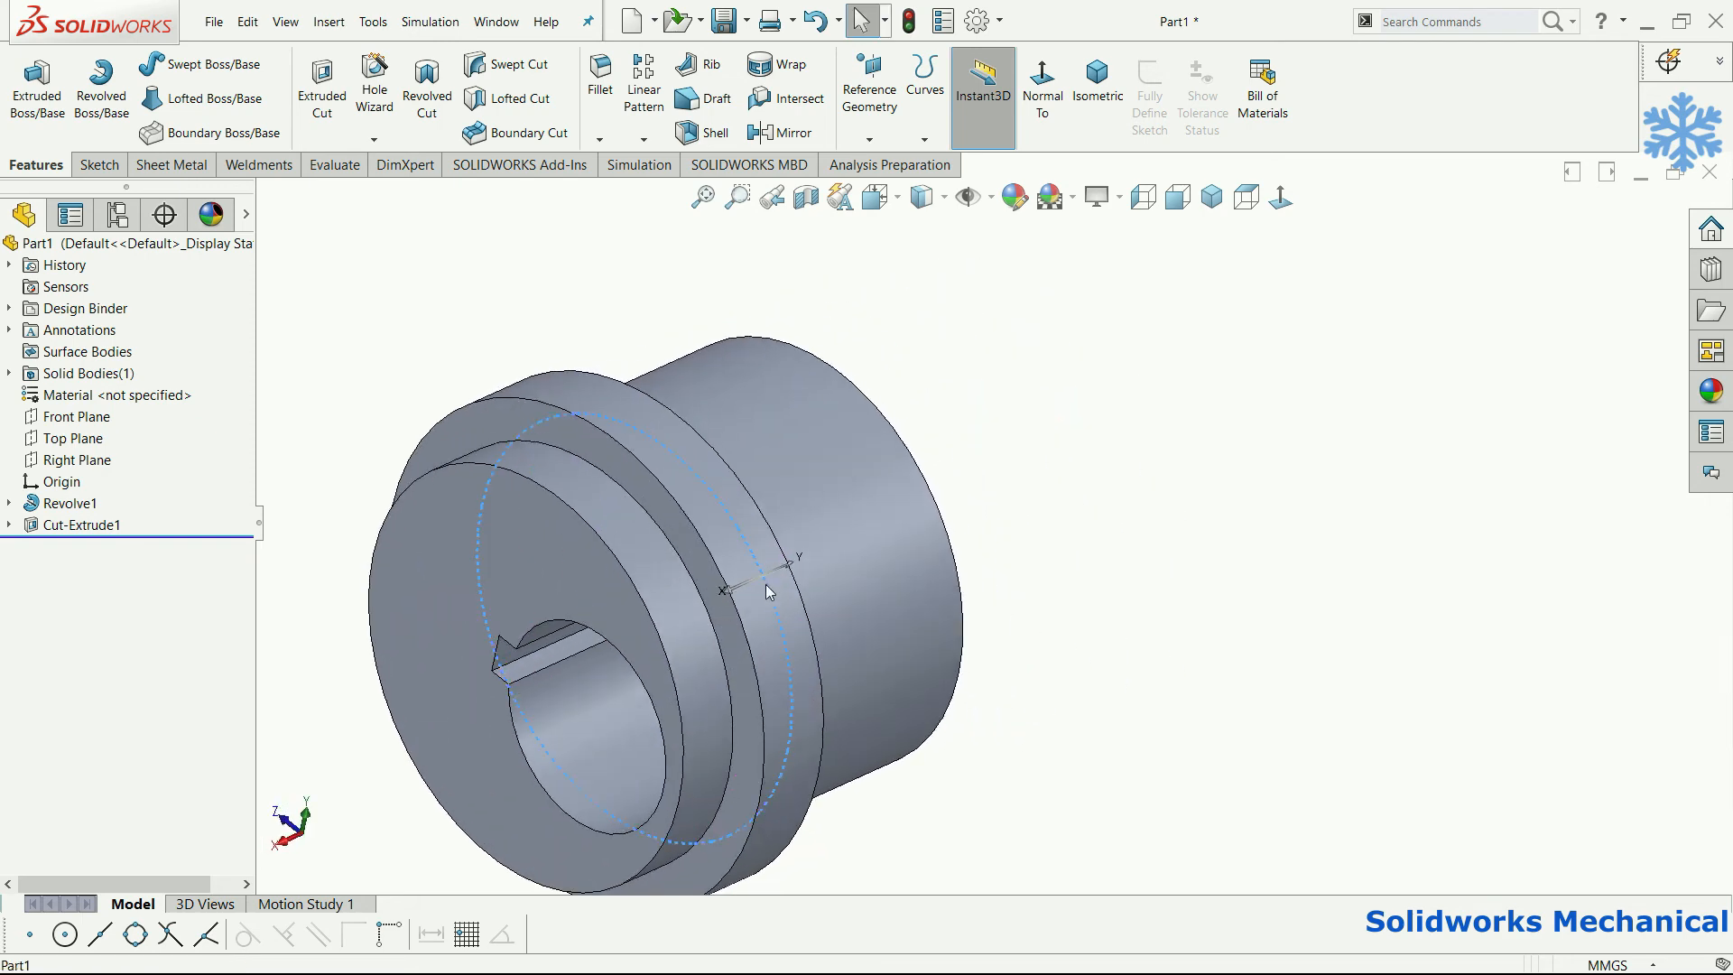
left_click(705, 619, "ctrl")
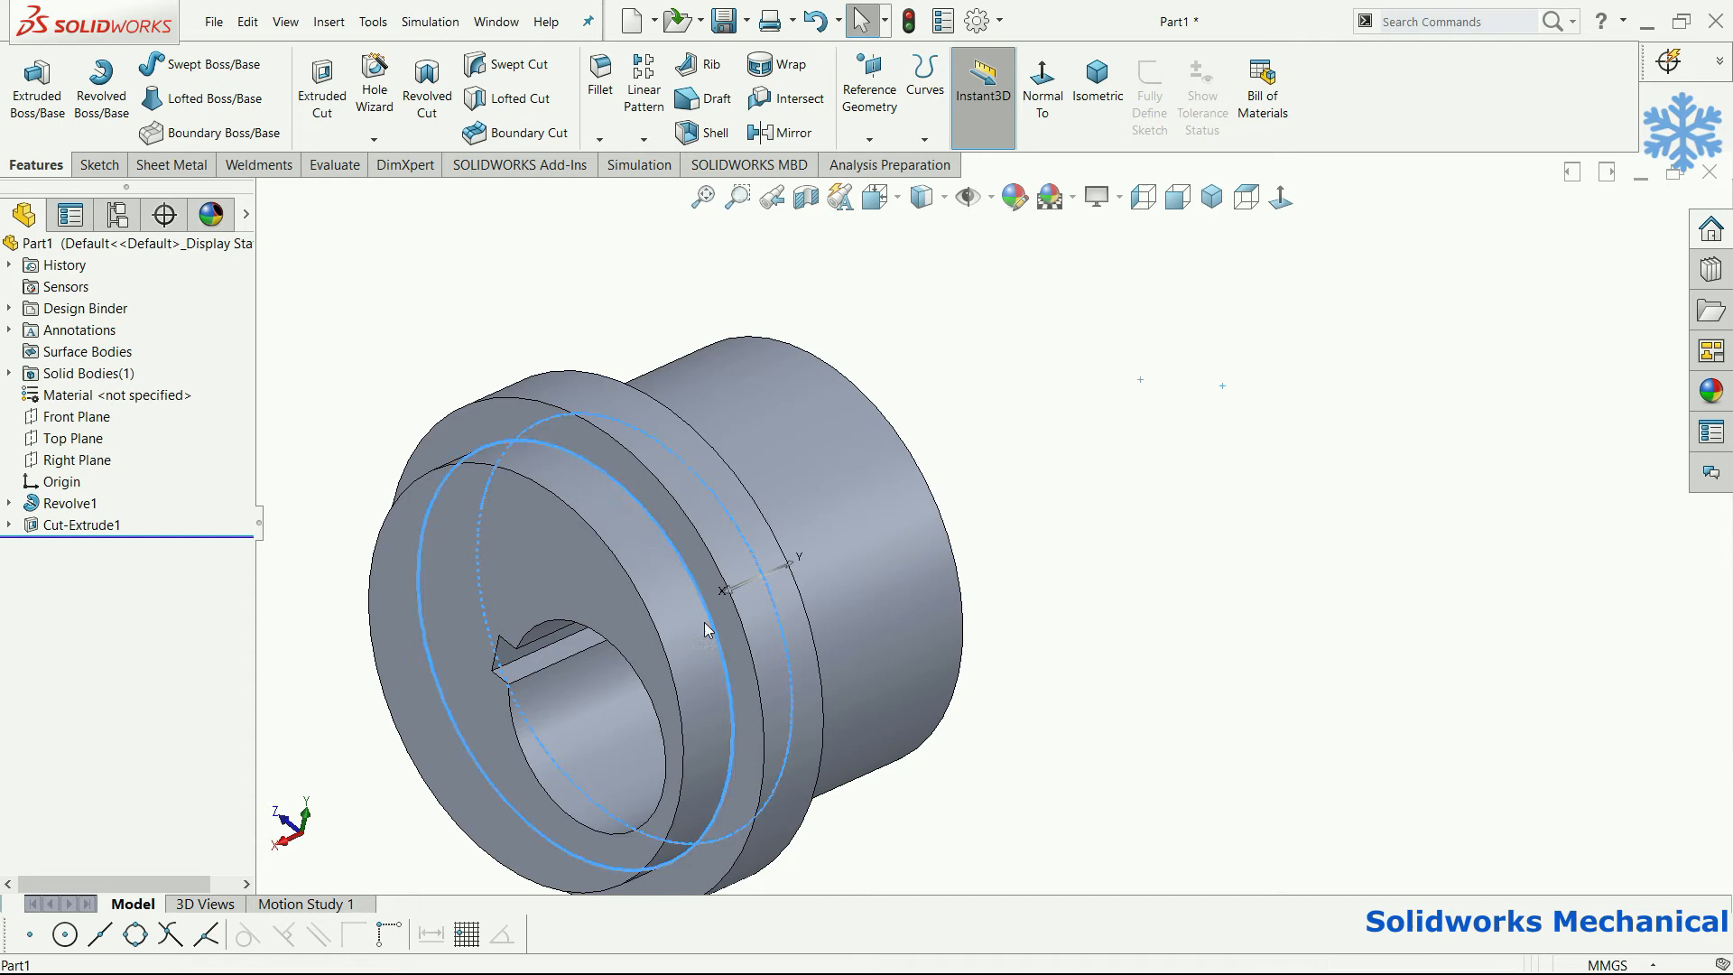
left_click(600, 77)
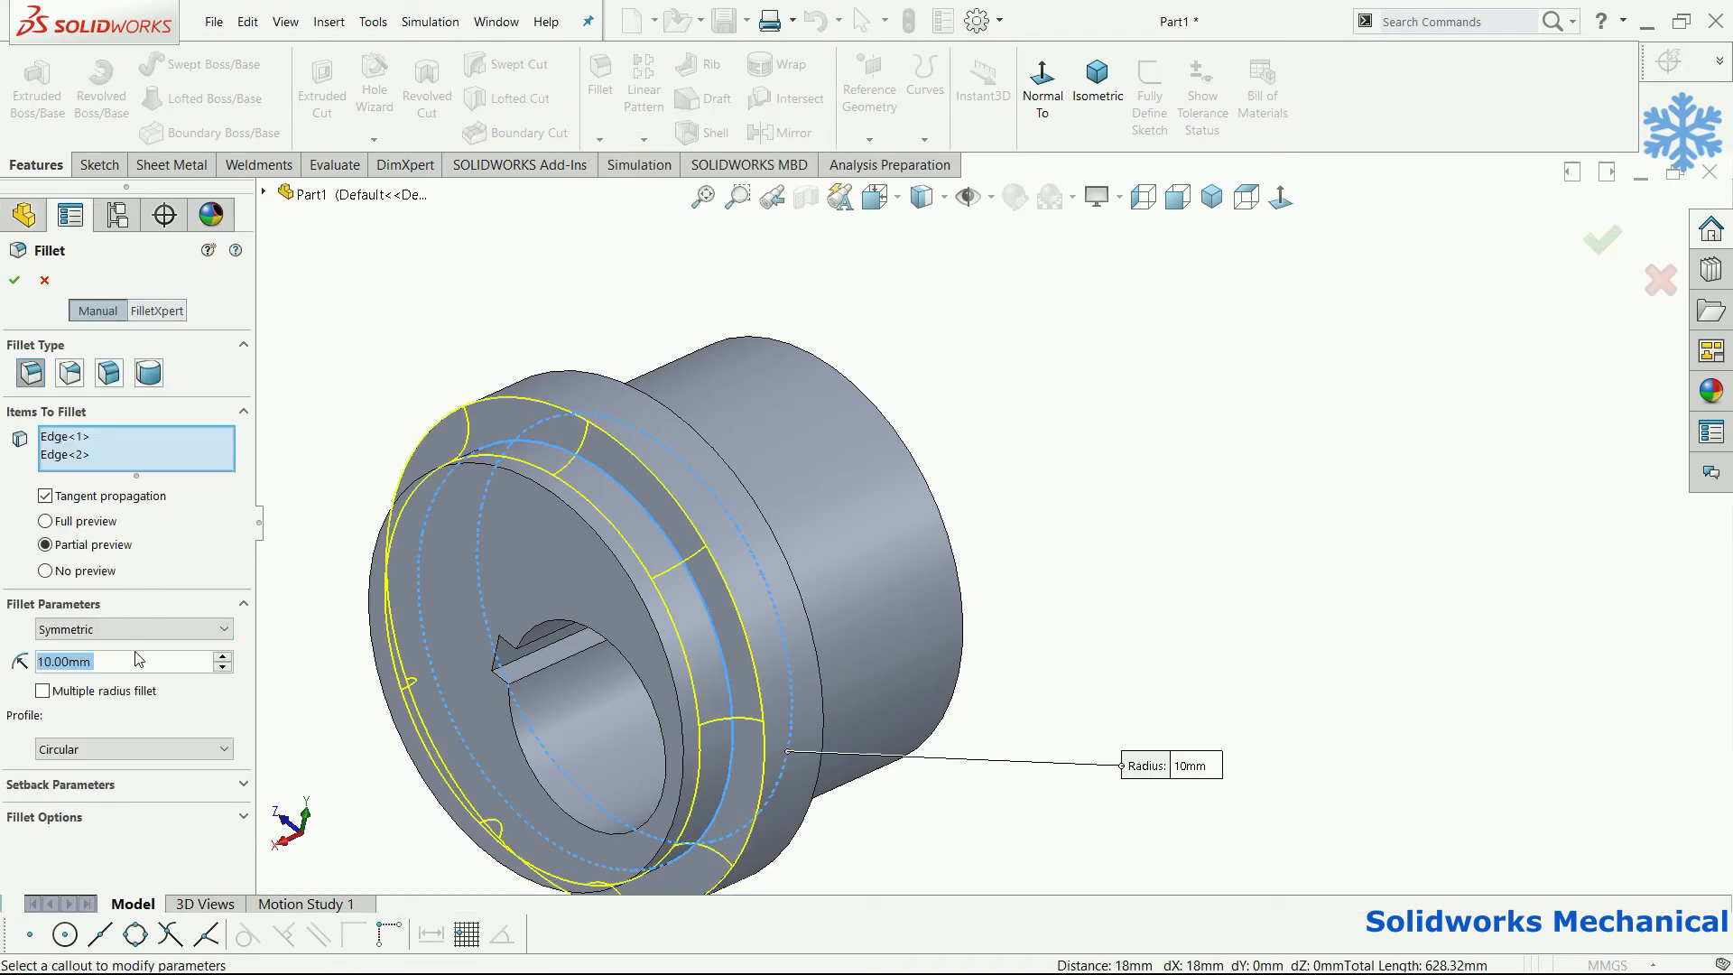
type("3")
key("Return")
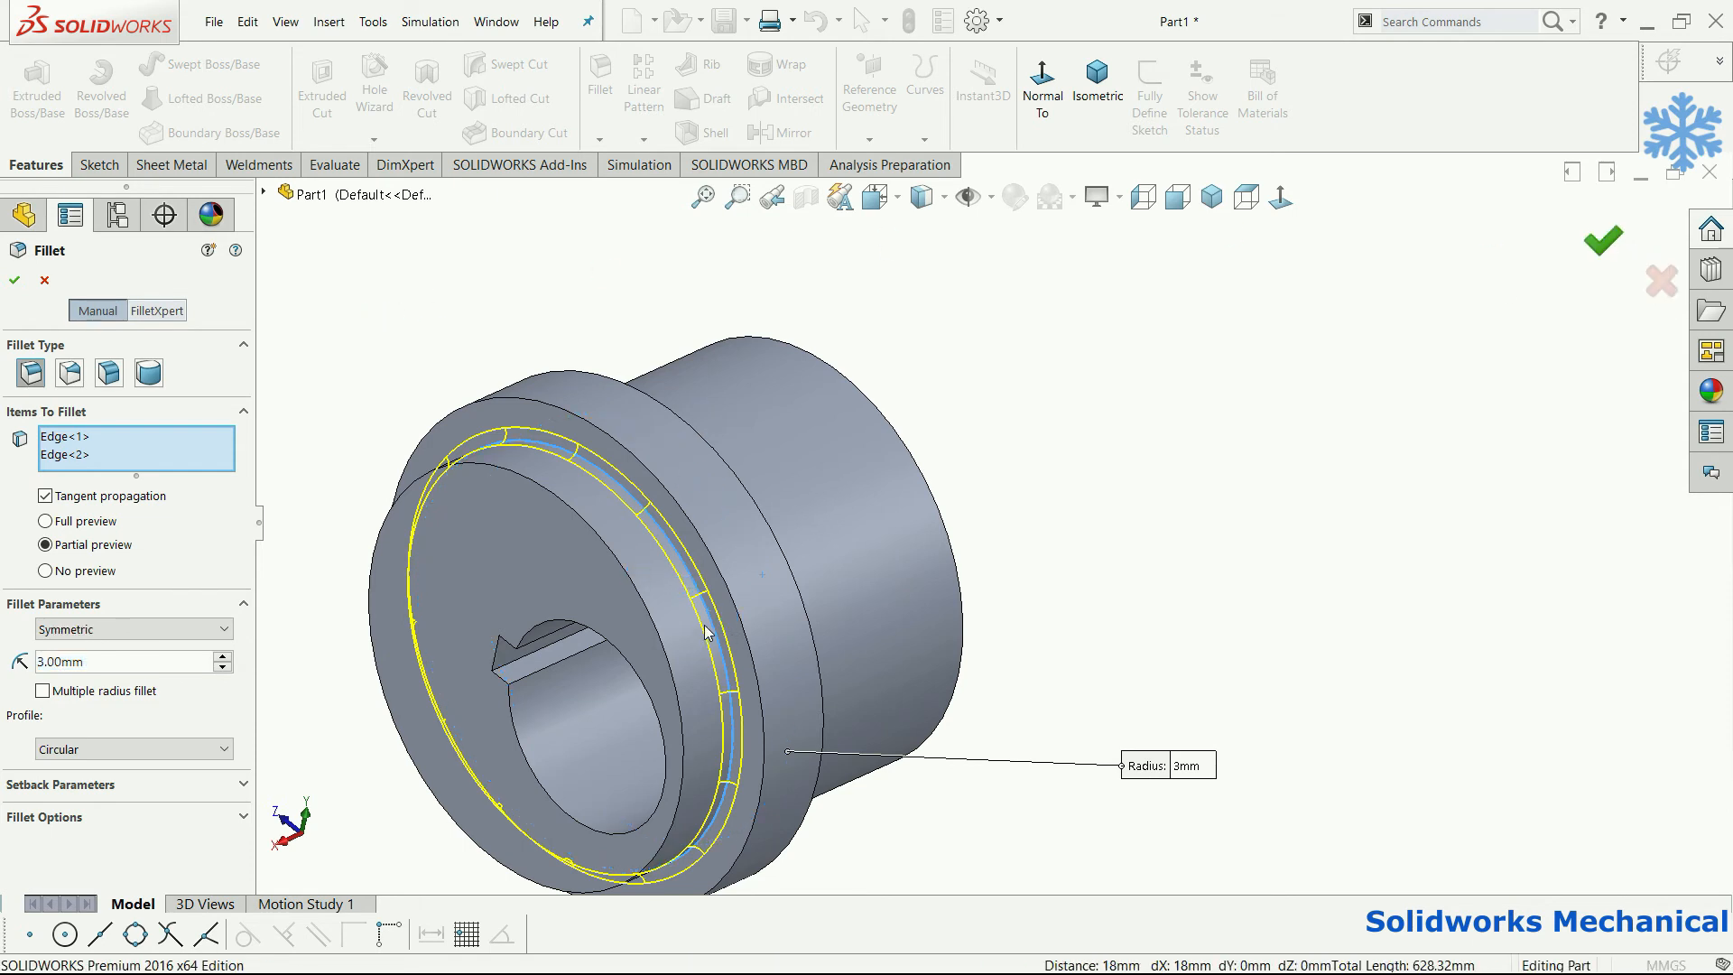
key("Return")
Chamfer the collar's two outer edges and the outer edges of both end faces by 1 mm at 45 degrees.
scroll(740, 614, "up", 4)
scroll(837, 547, "down", 4)
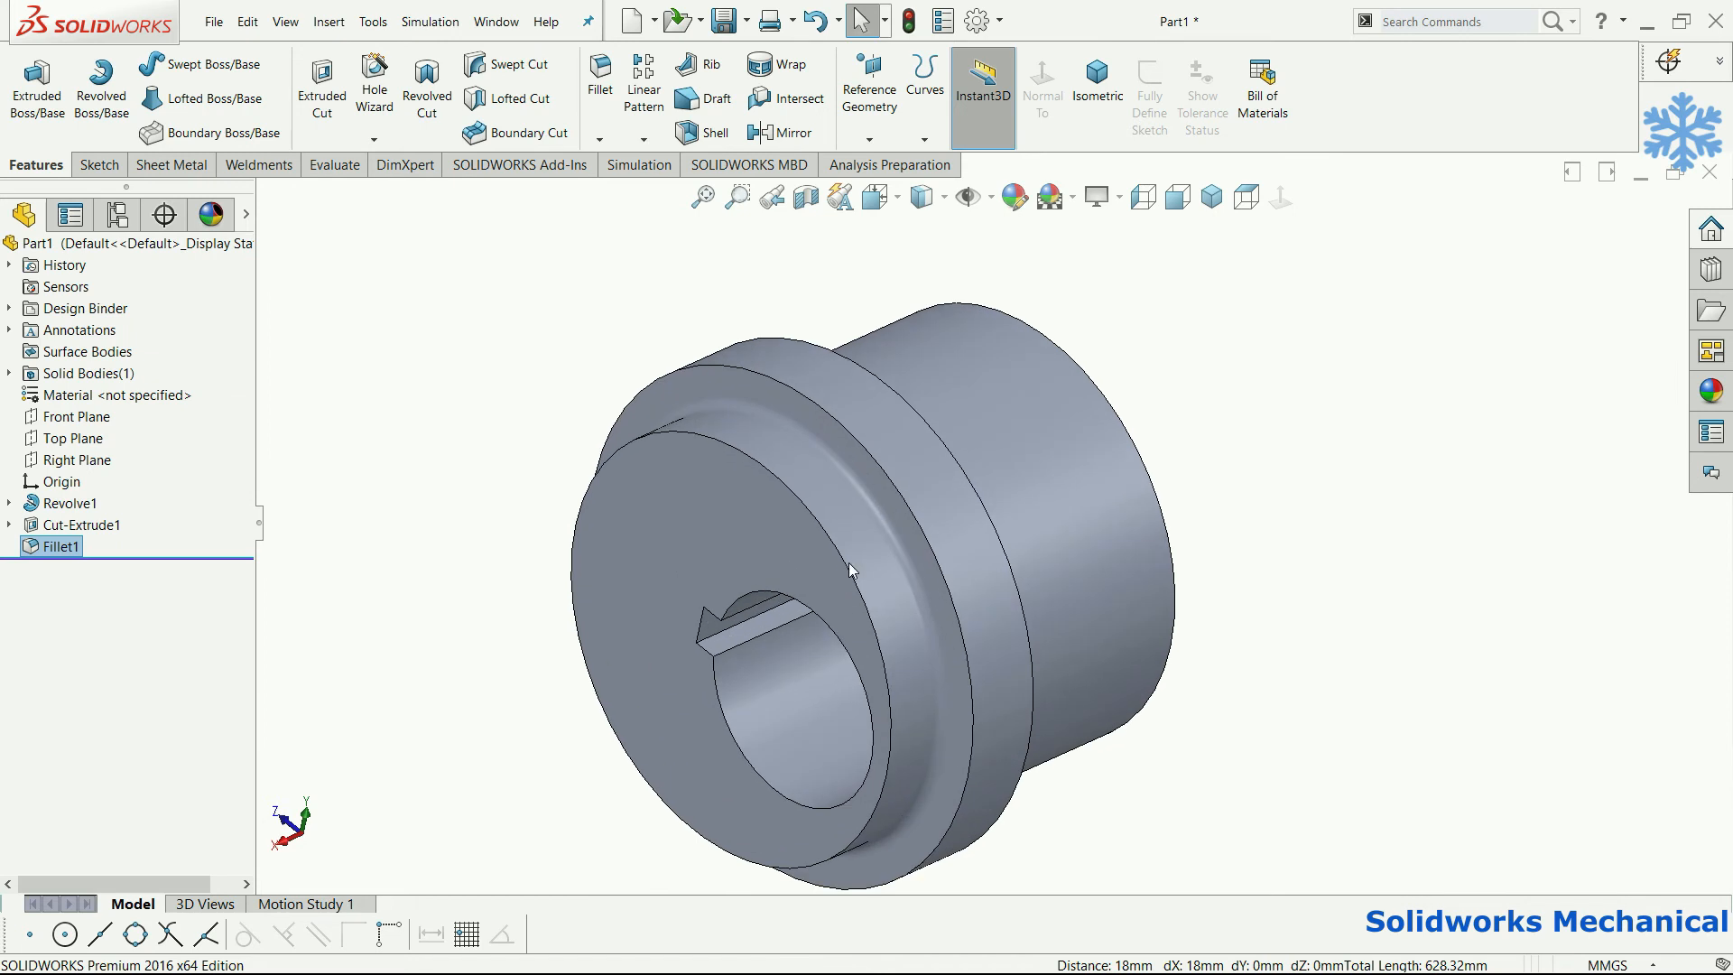
left_click(939, 545)
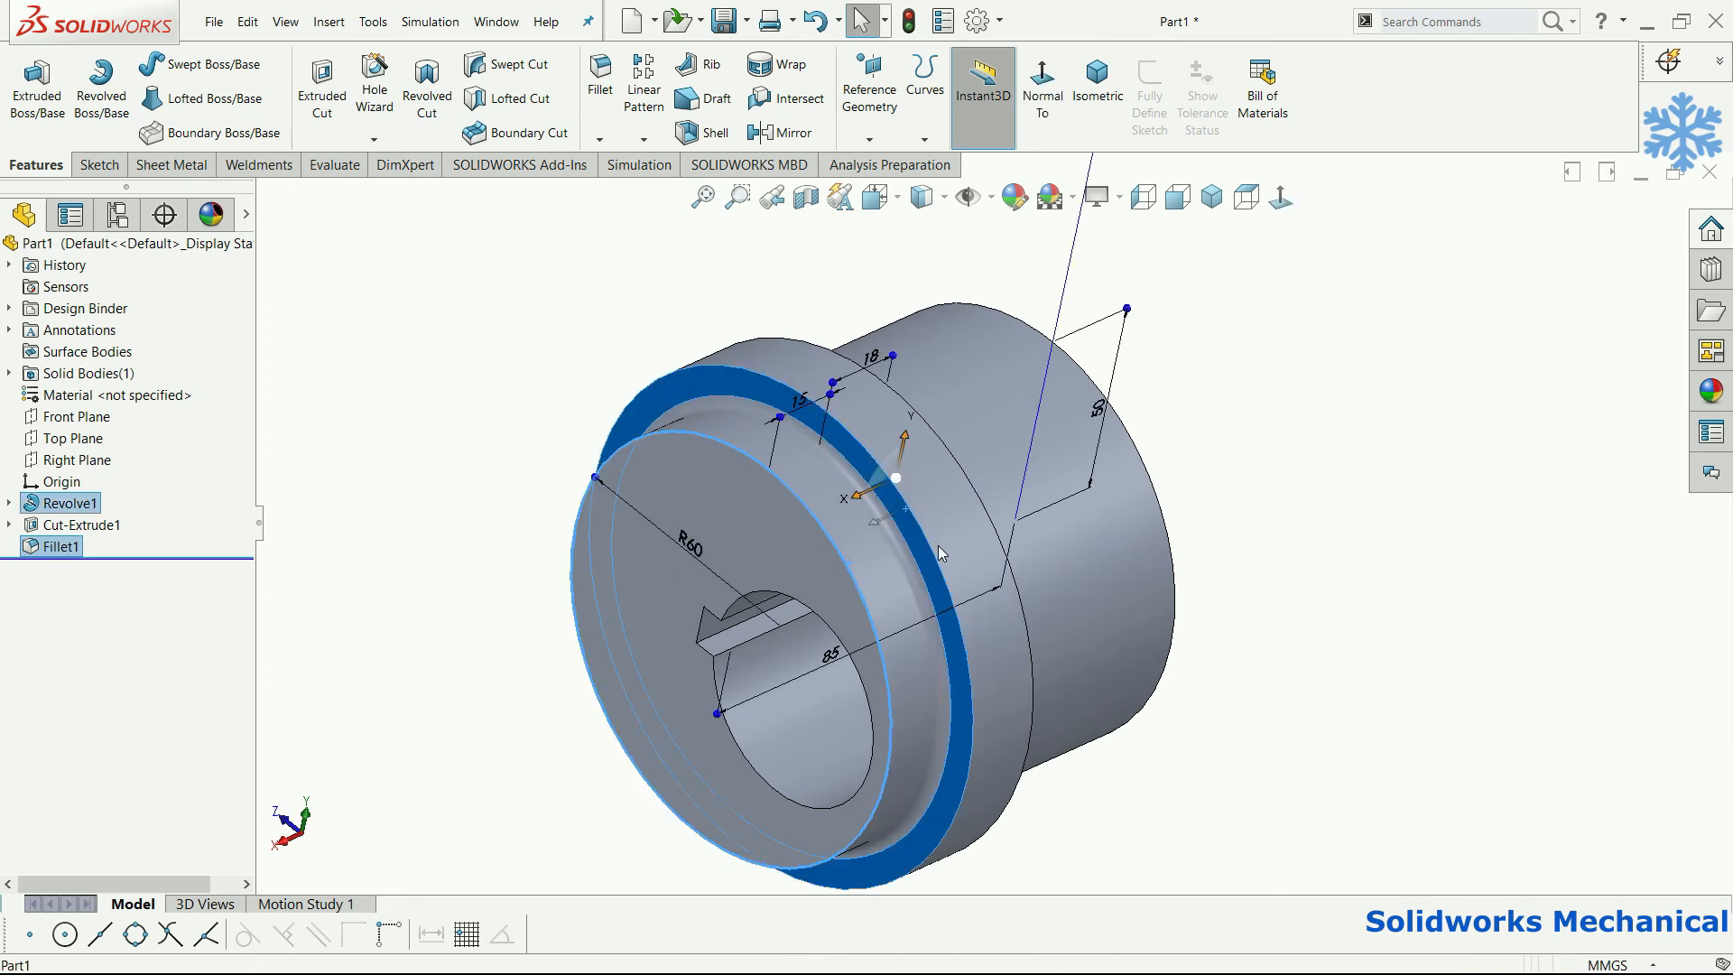
key("Escape")
left_click(932, 552)
left_click(856, 577, "ctrl")
left_click(995, 522, "ctrl")
middle_click_drag(1064, 521, 1170, 525)
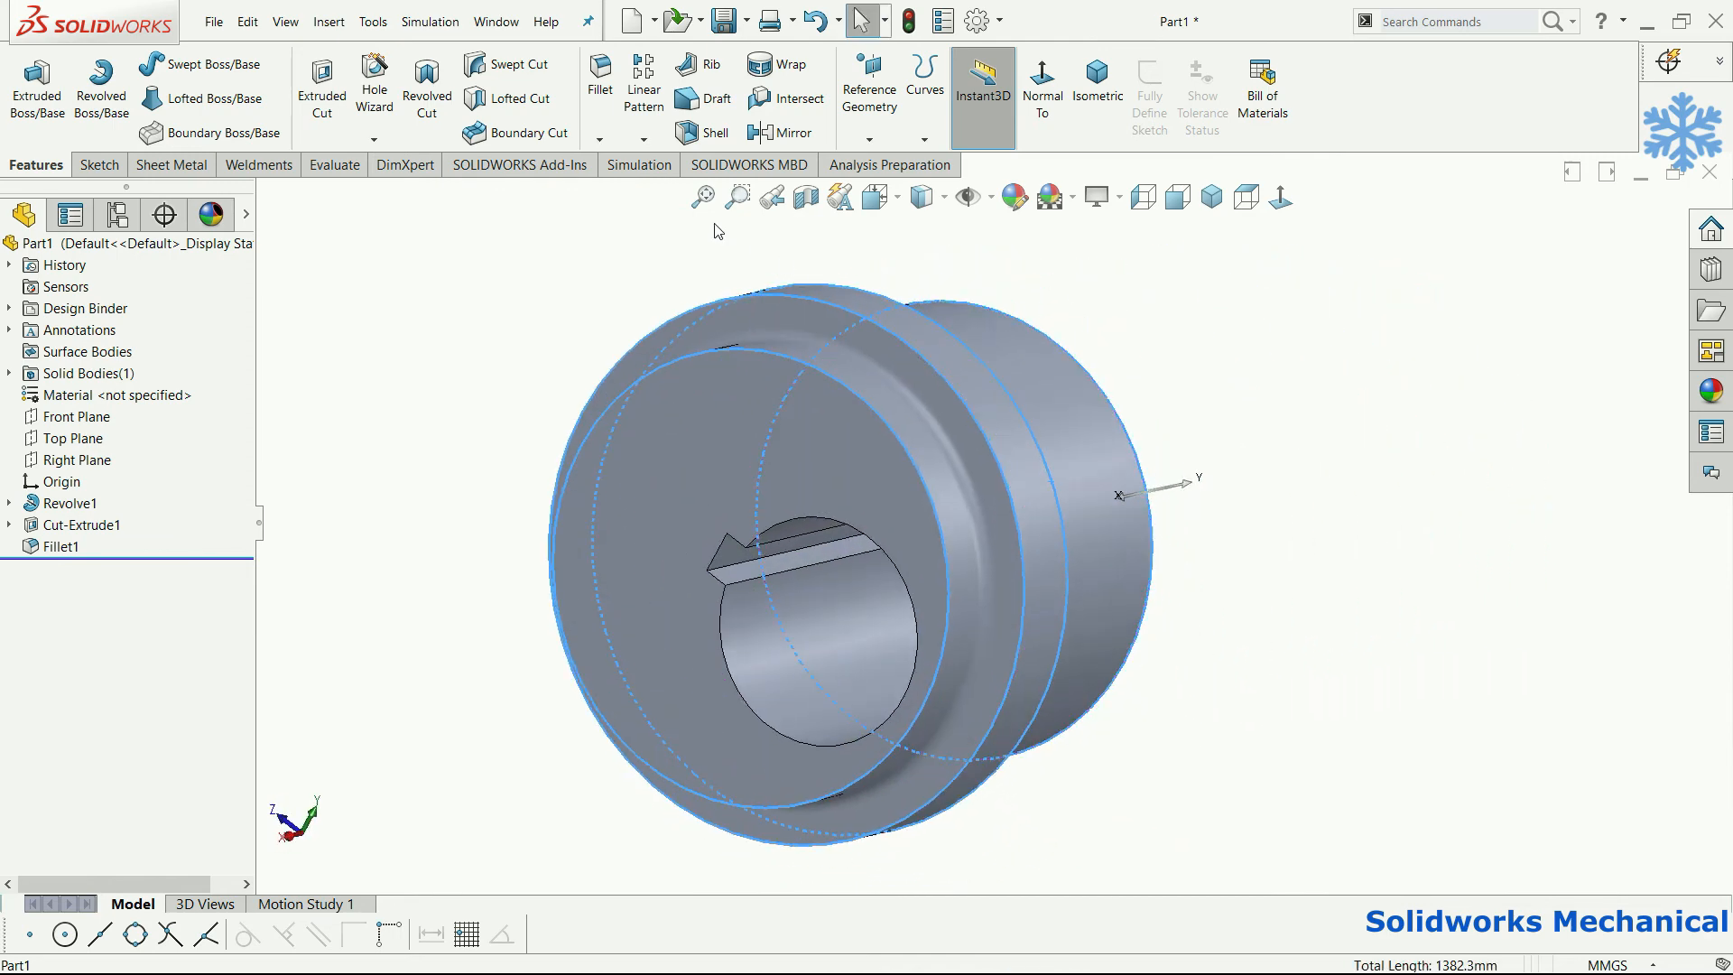
left_click(600, 142)
left_click(623, 182)
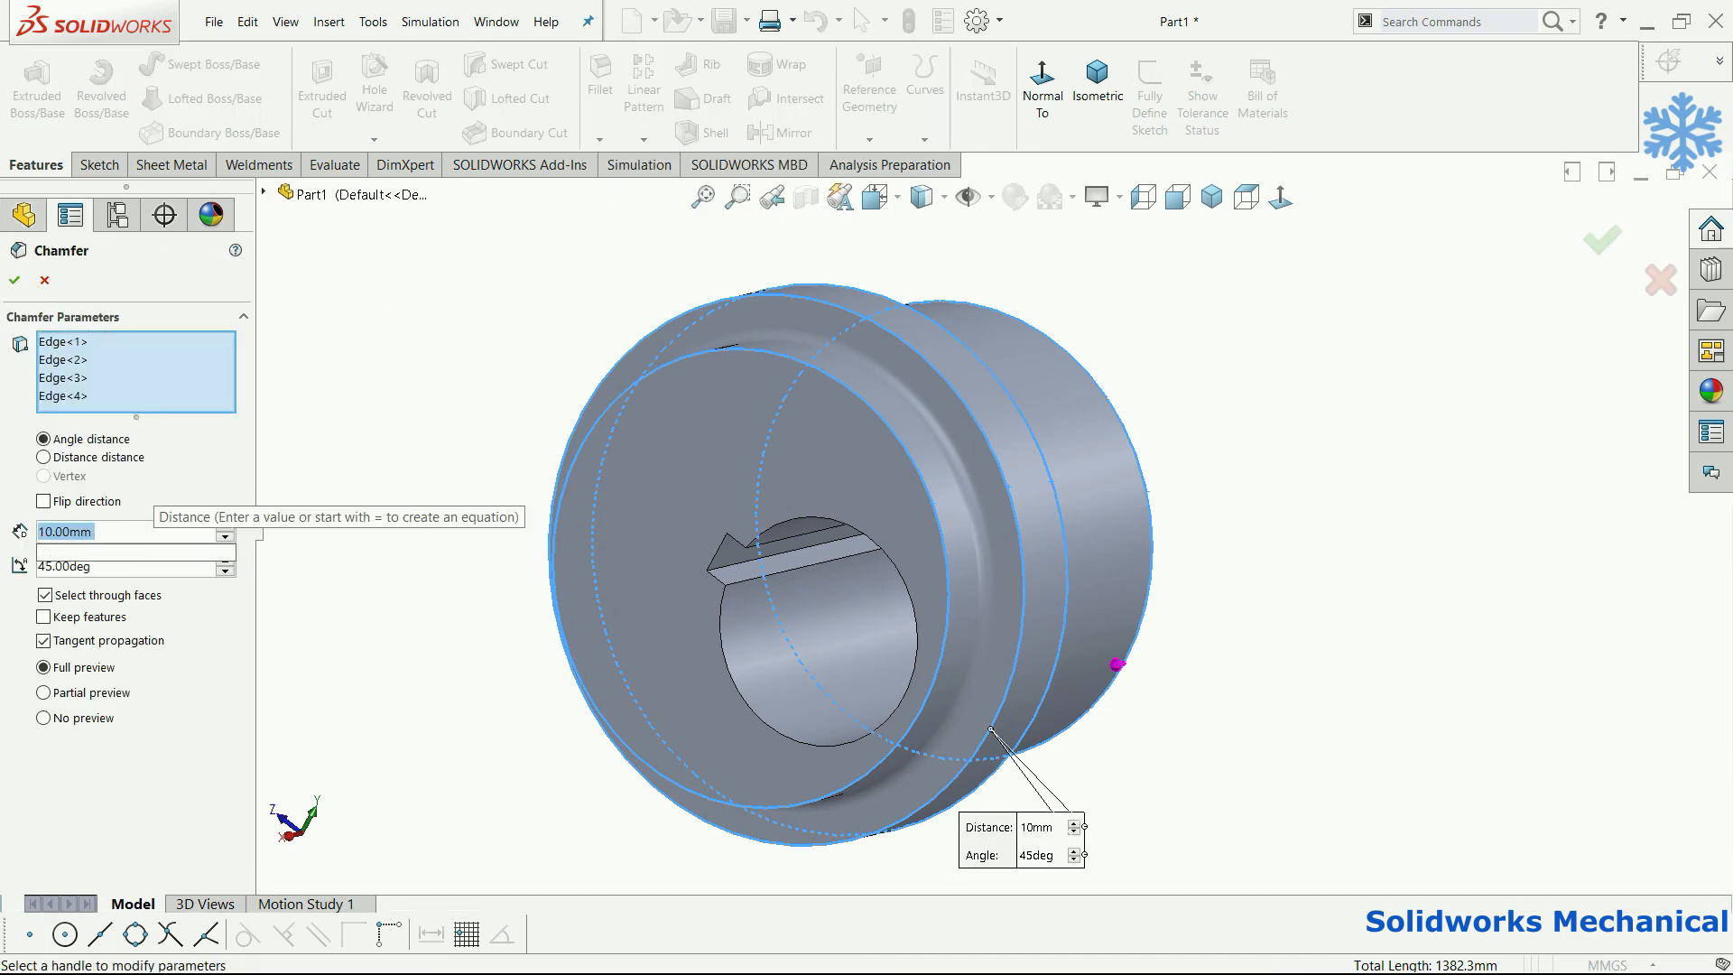
type("1.5")
key("Return")
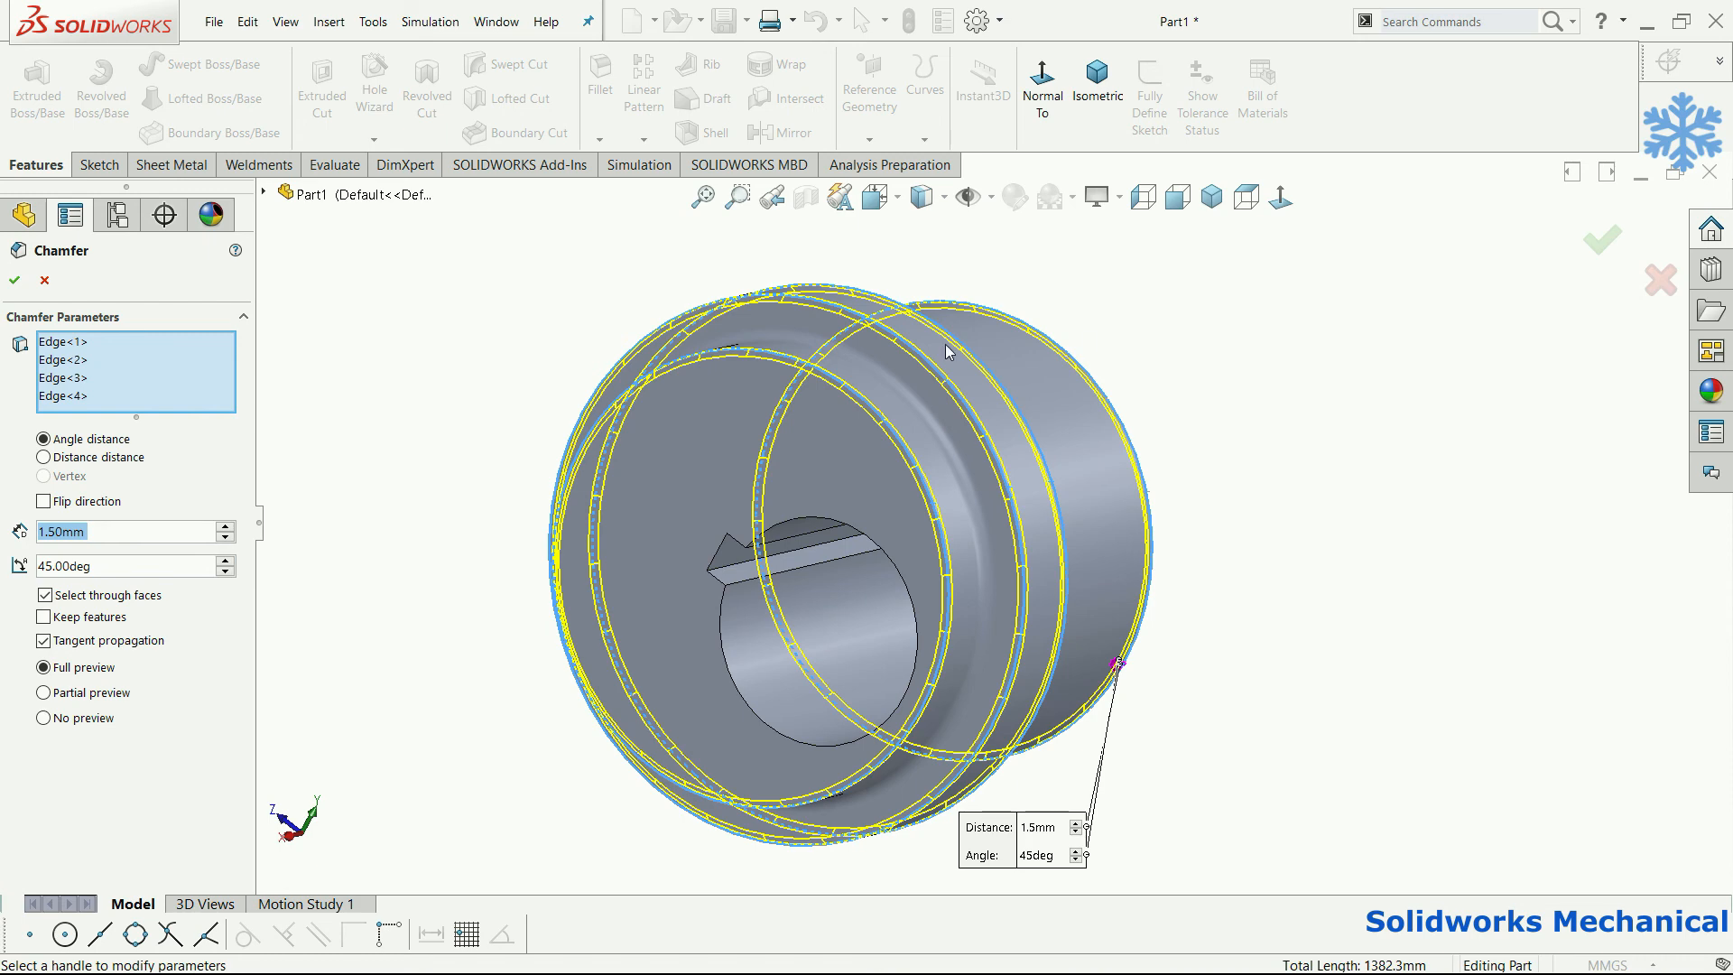
type("1")
key("Return")
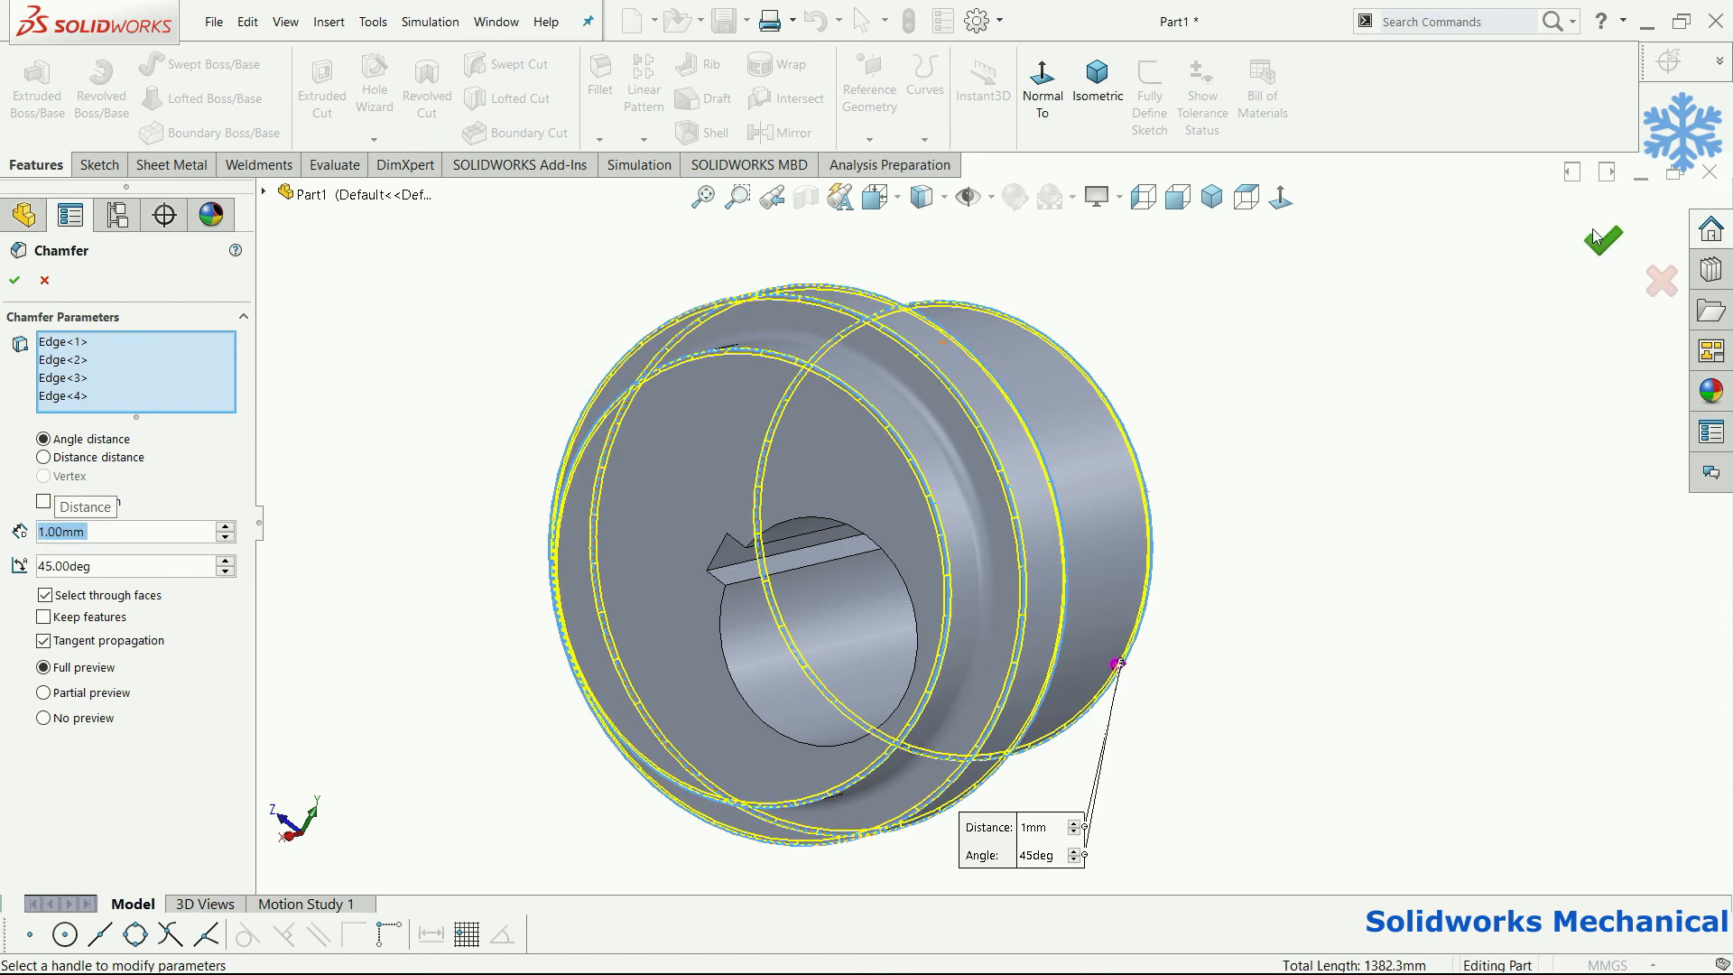
Inspect the finished part from the isometric, top and other standard views.
left_click(1212, 200)
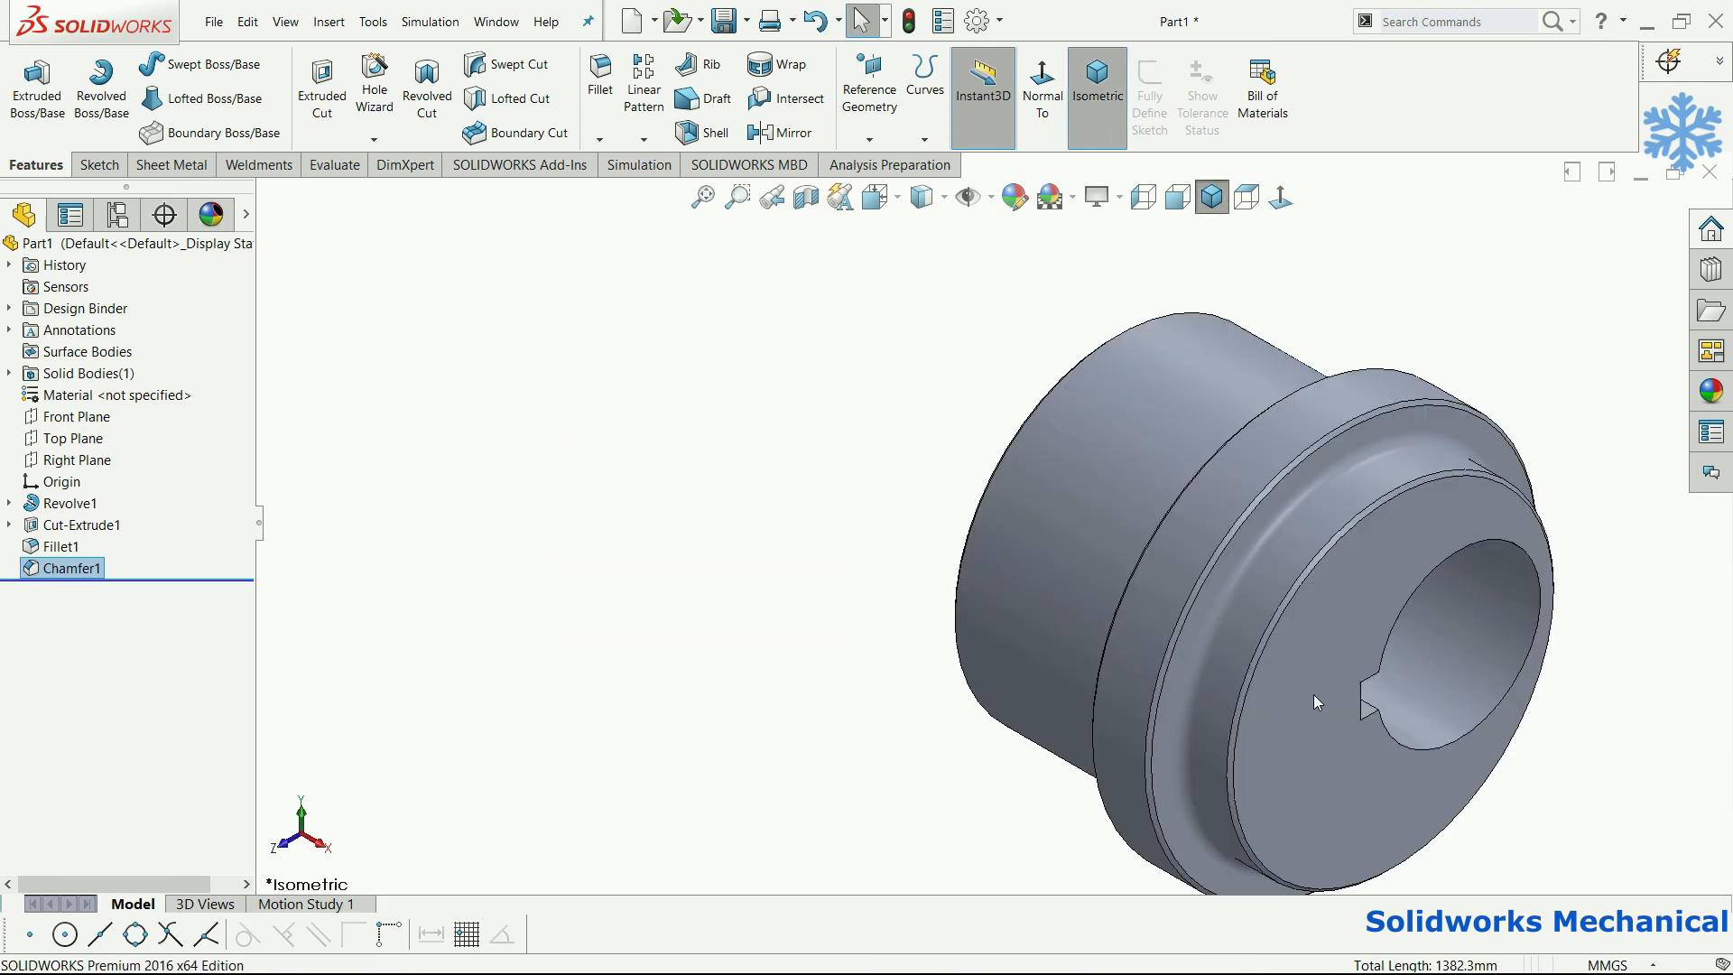
scroll(1314, 695, "up", 3)
middle_click_drag(1296, 588, 1197, 601)
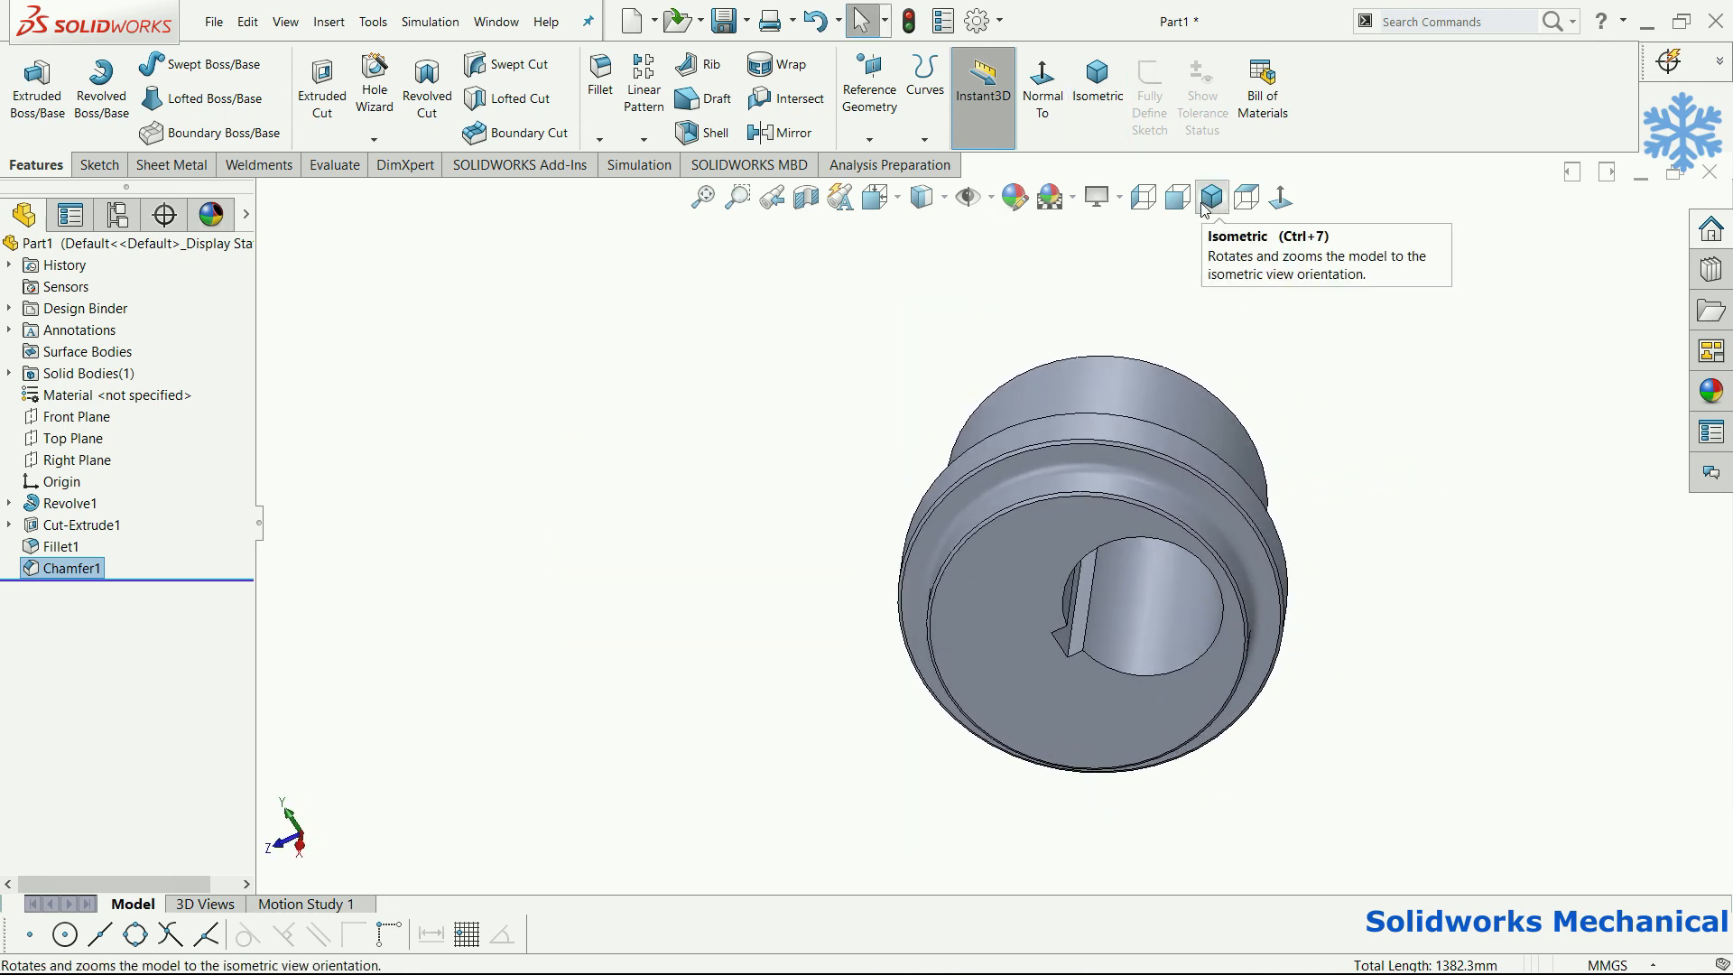
left_click(1246, 197)
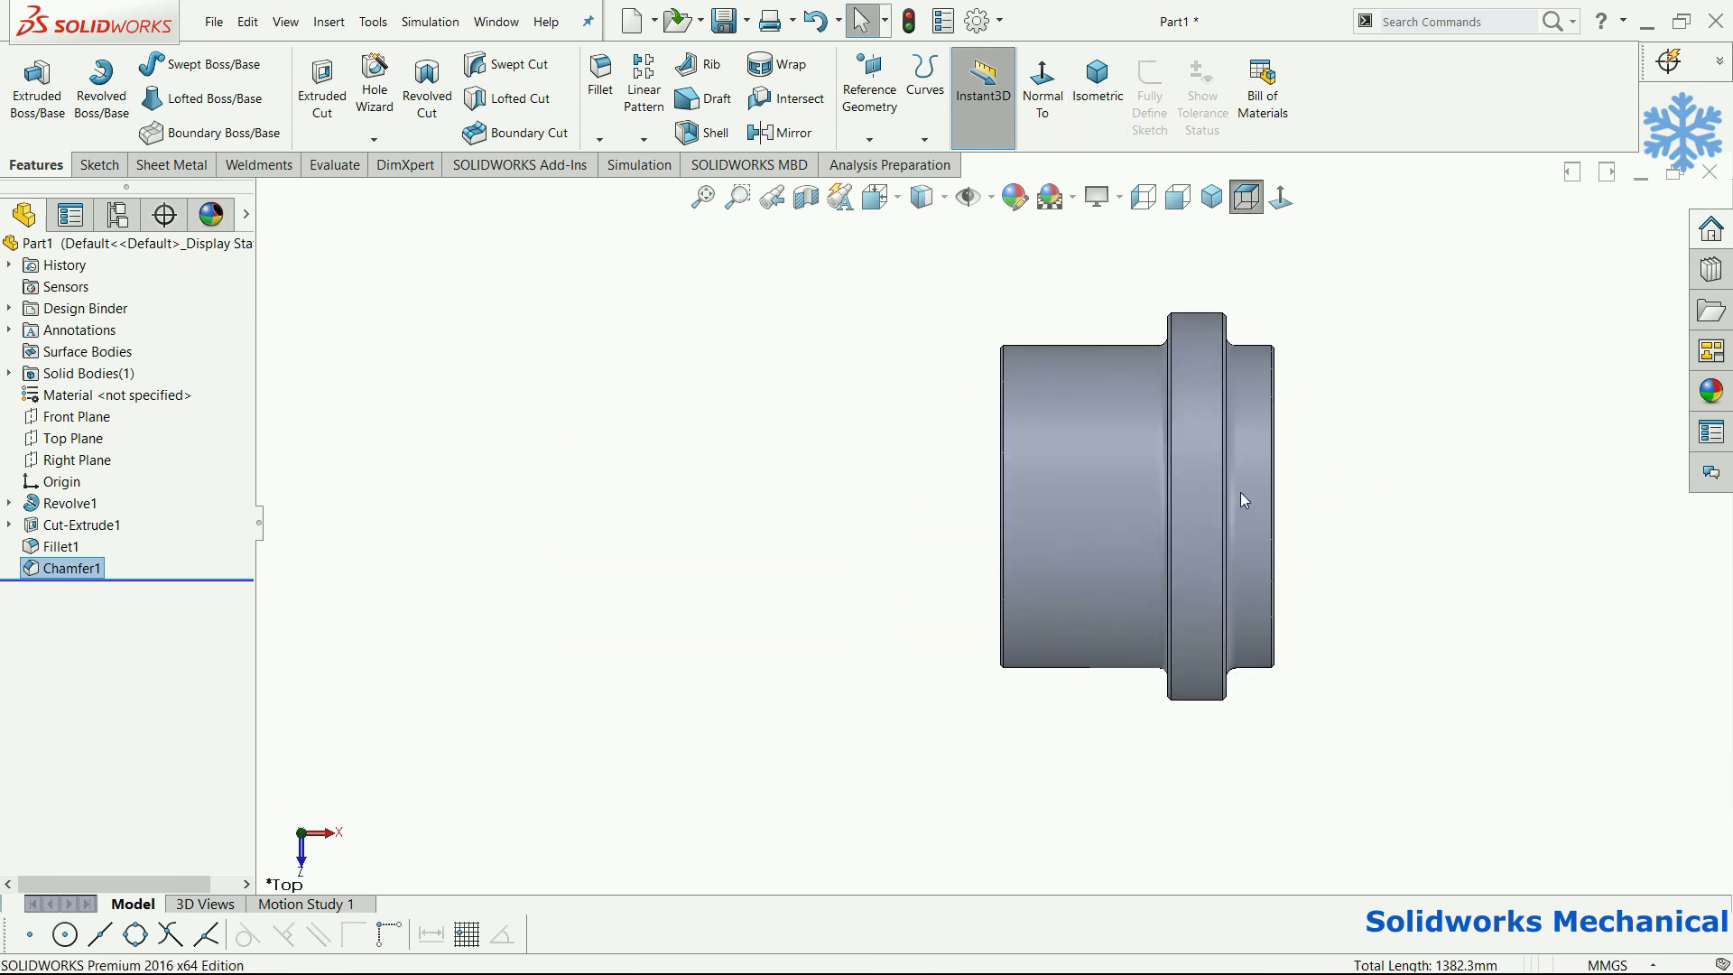
left_click(1143, 197)
scroll(1073, 479, "down", 5)
key("ctrl+7")
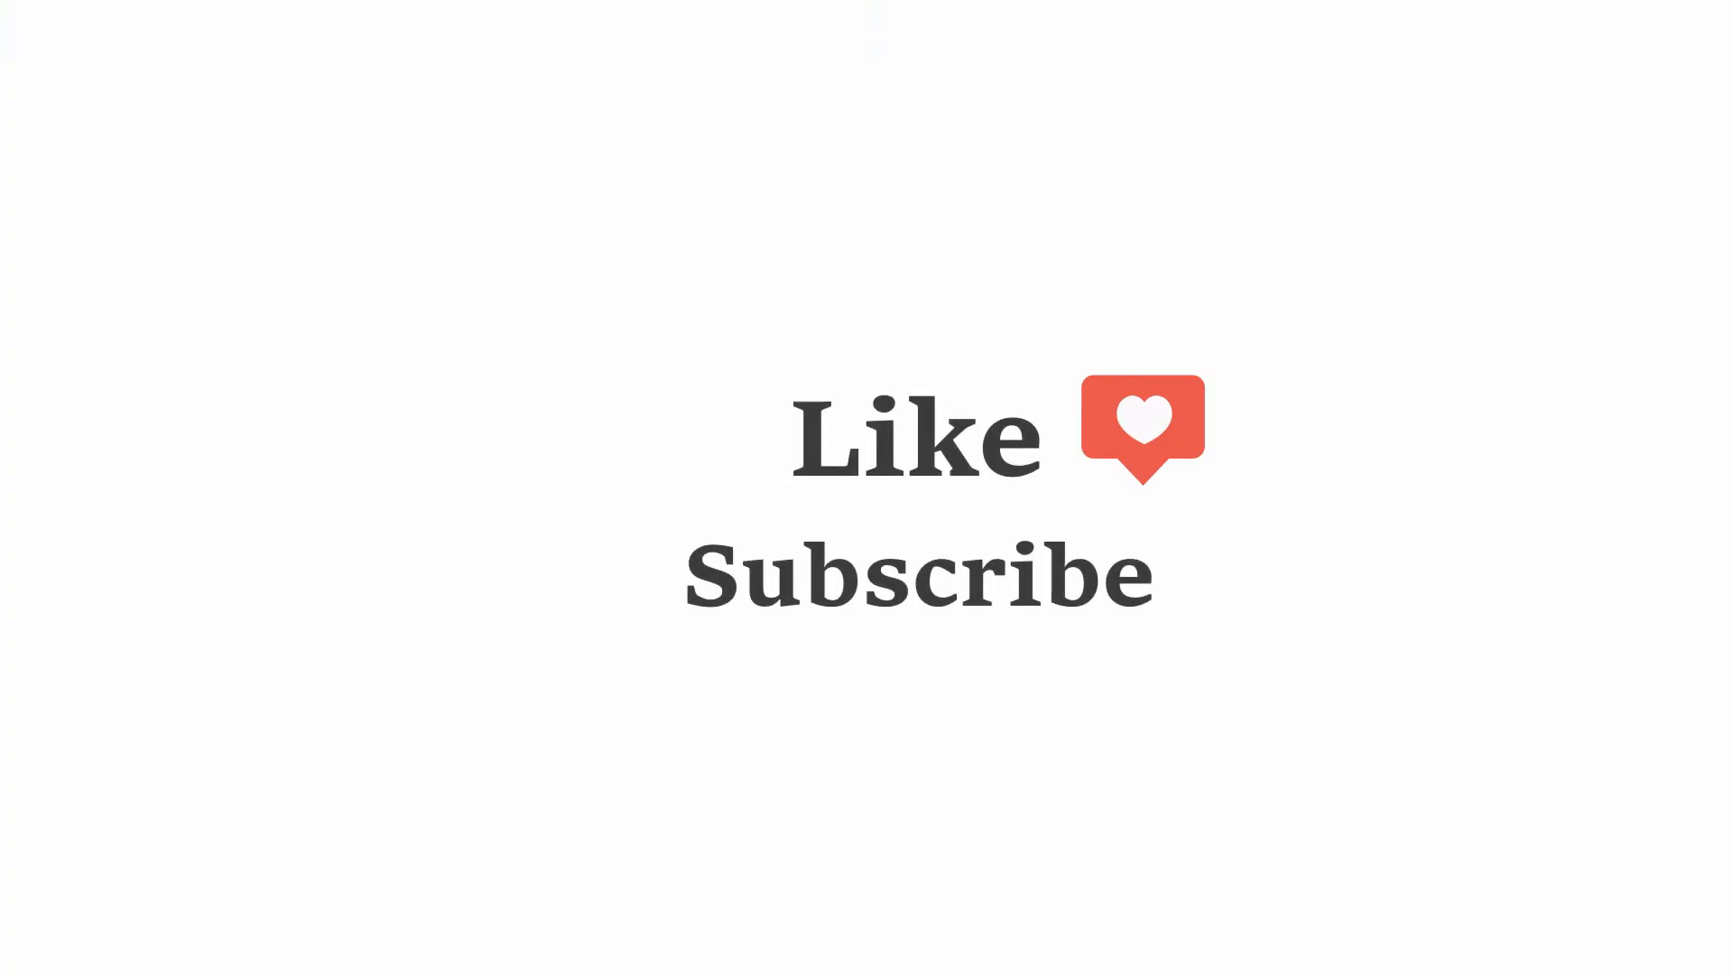